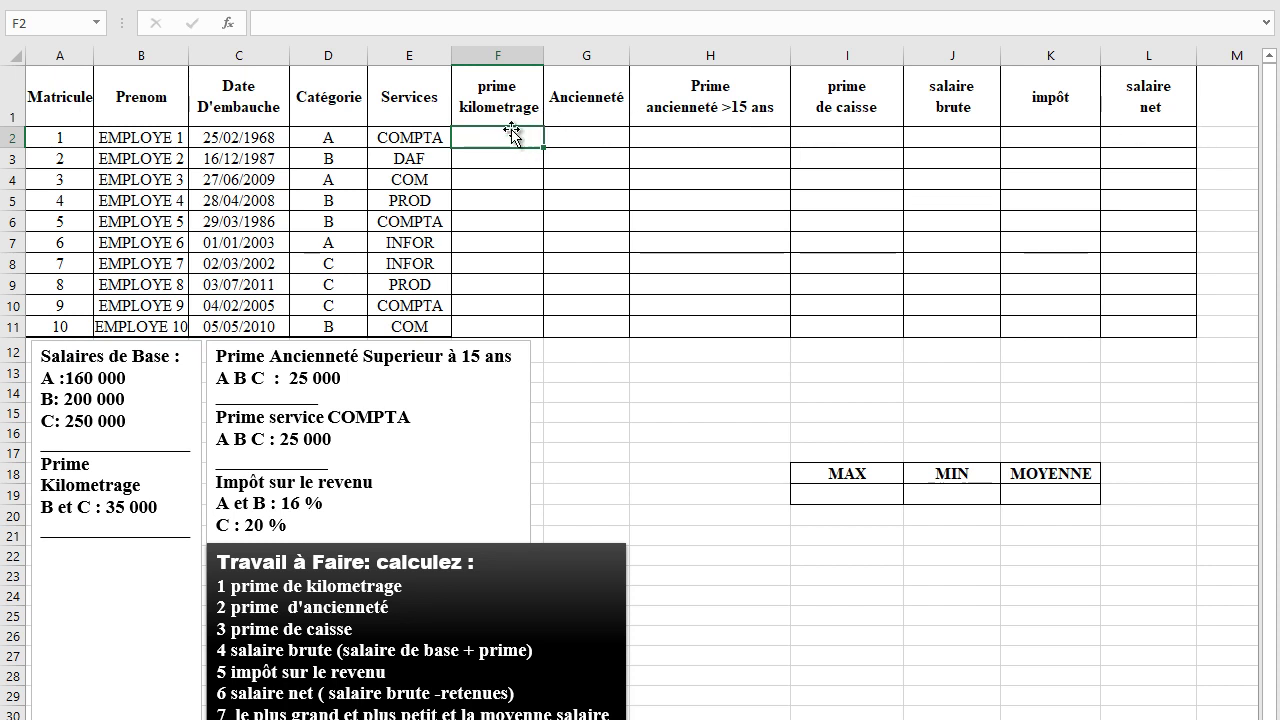
# Start the prime kilometrage formula in F2 with nested SI tests on D2, returning 0 for "A" and 35000 for "B".
pyautogui.write('=si')
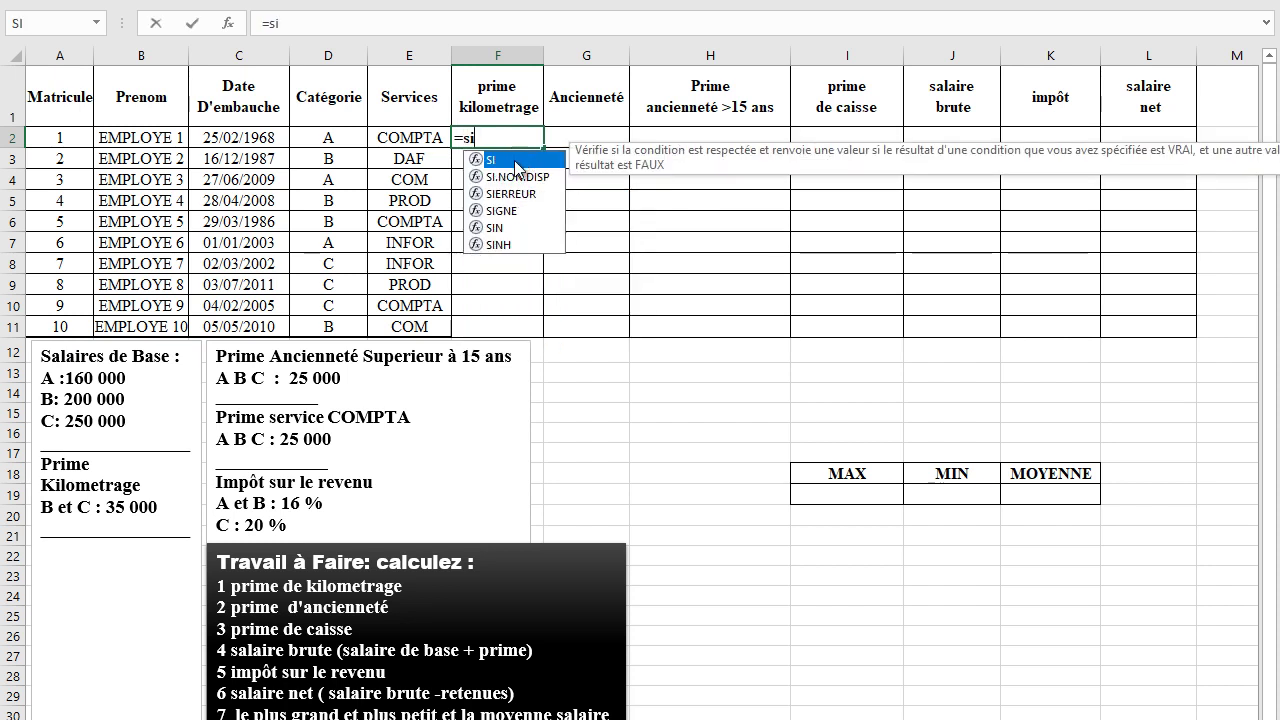
pyautogui.doubleClick(516, 161)
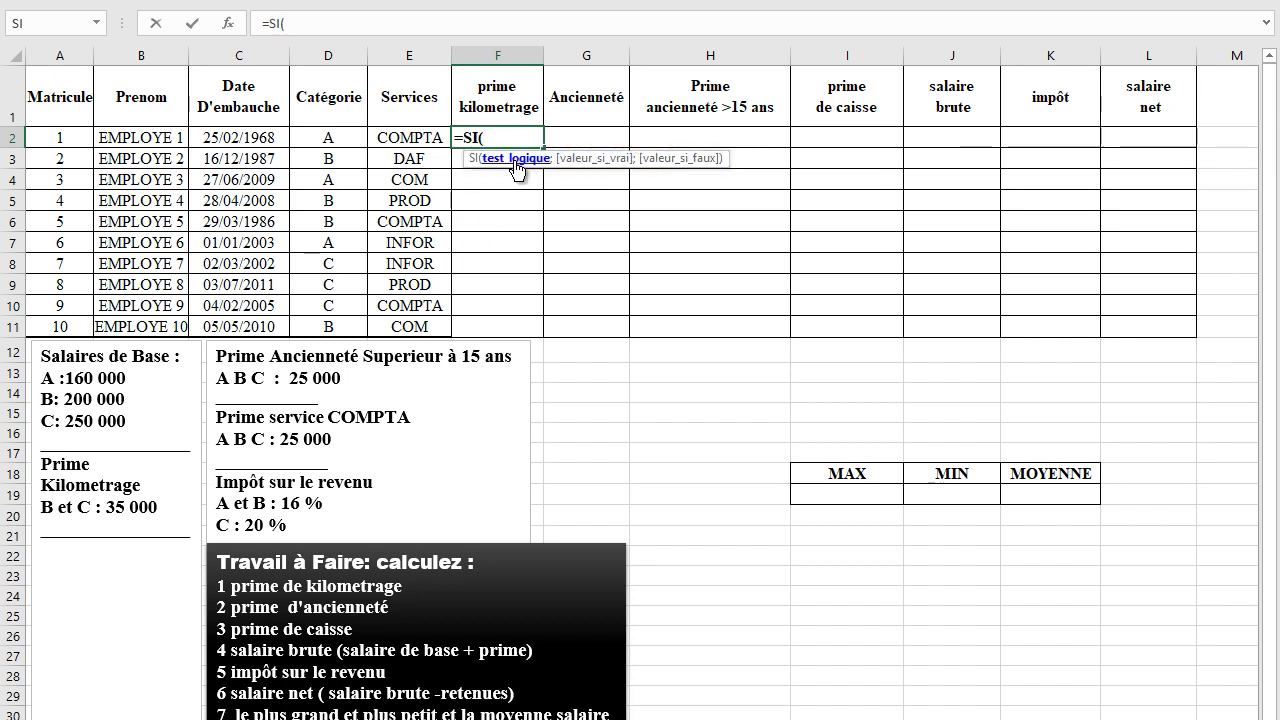
pyautogui.click(313, 142)
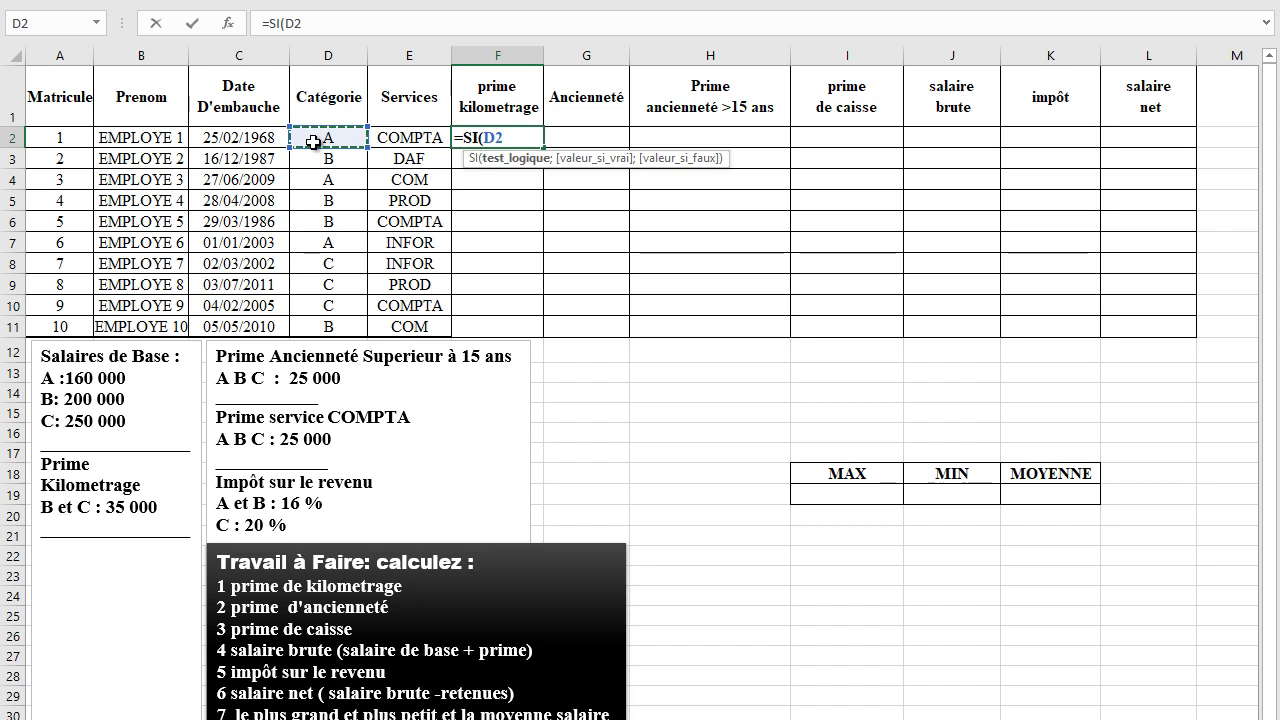
pyautogui.write('="A";')
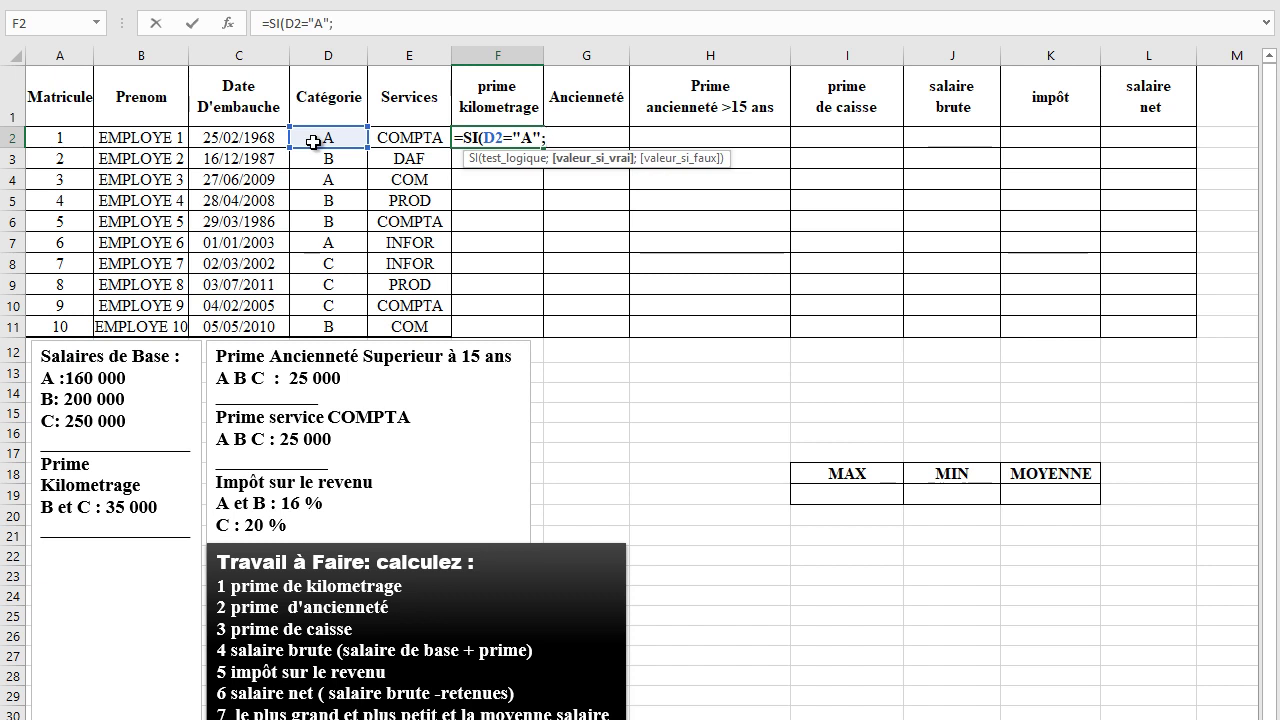
pyautogui.write('0;')
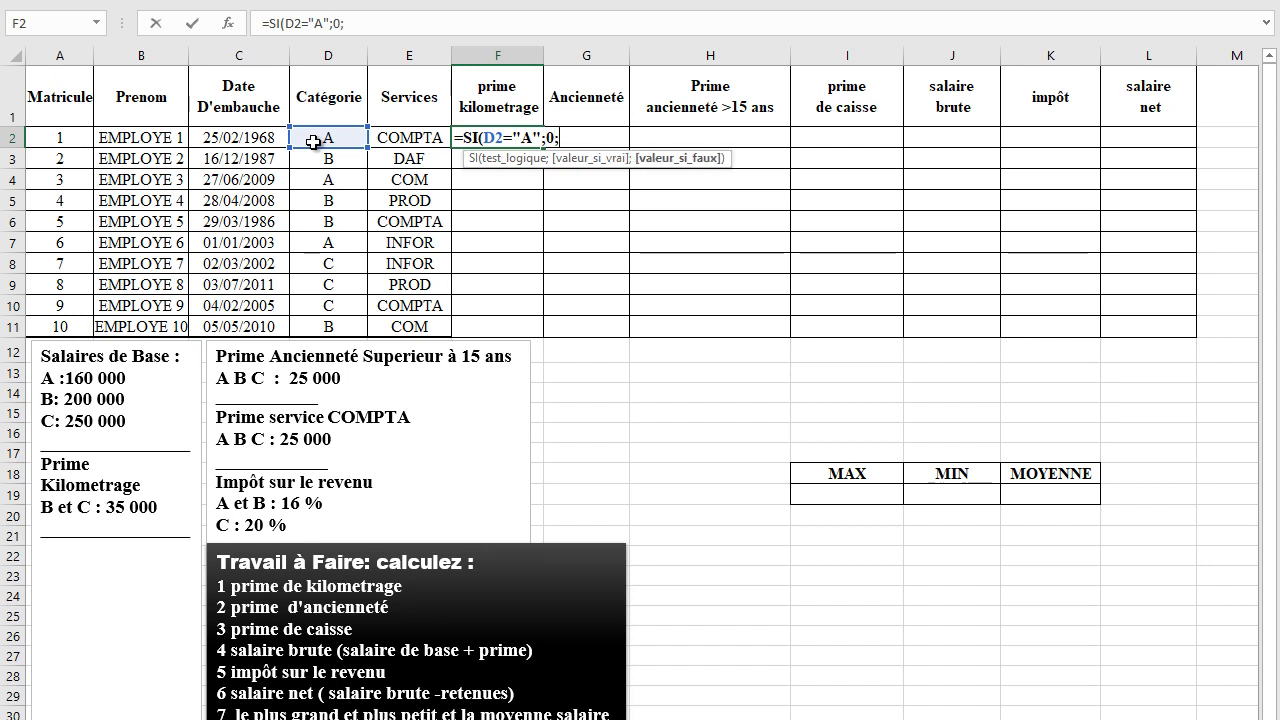
pyautogui.write('si(')
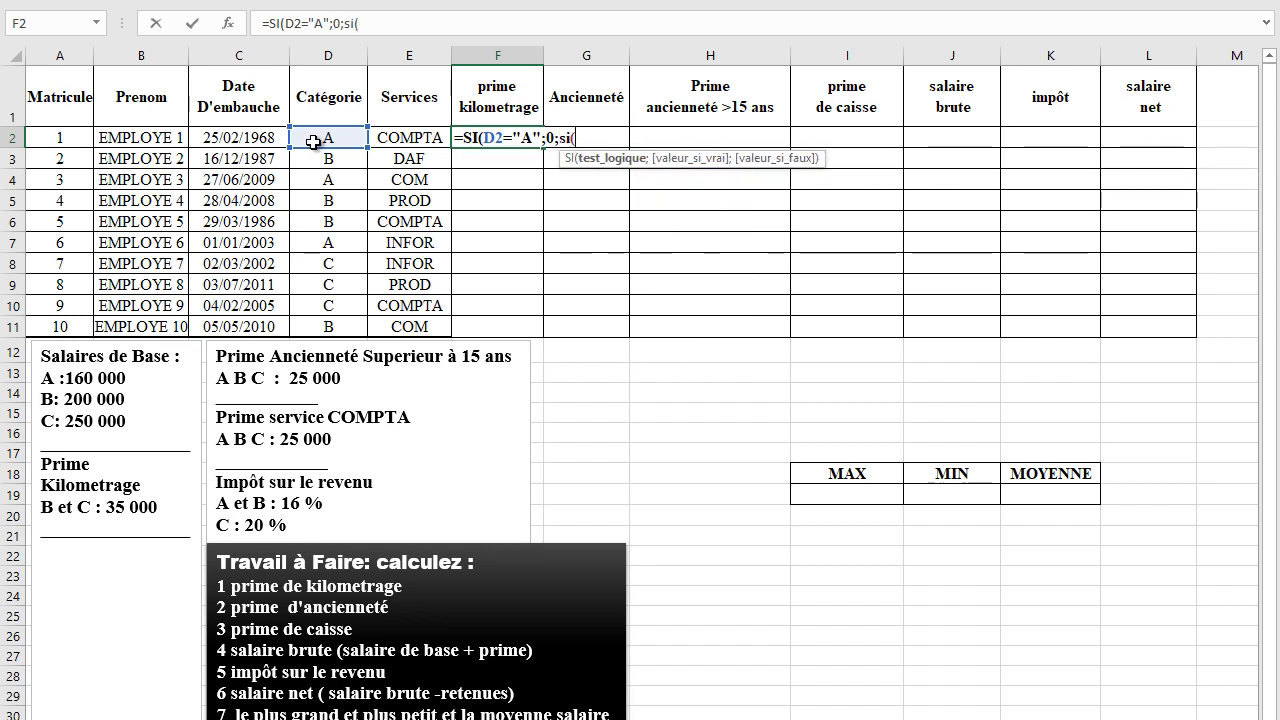
pyautogui.click(313, 142)
pyautogui.write('="B";')
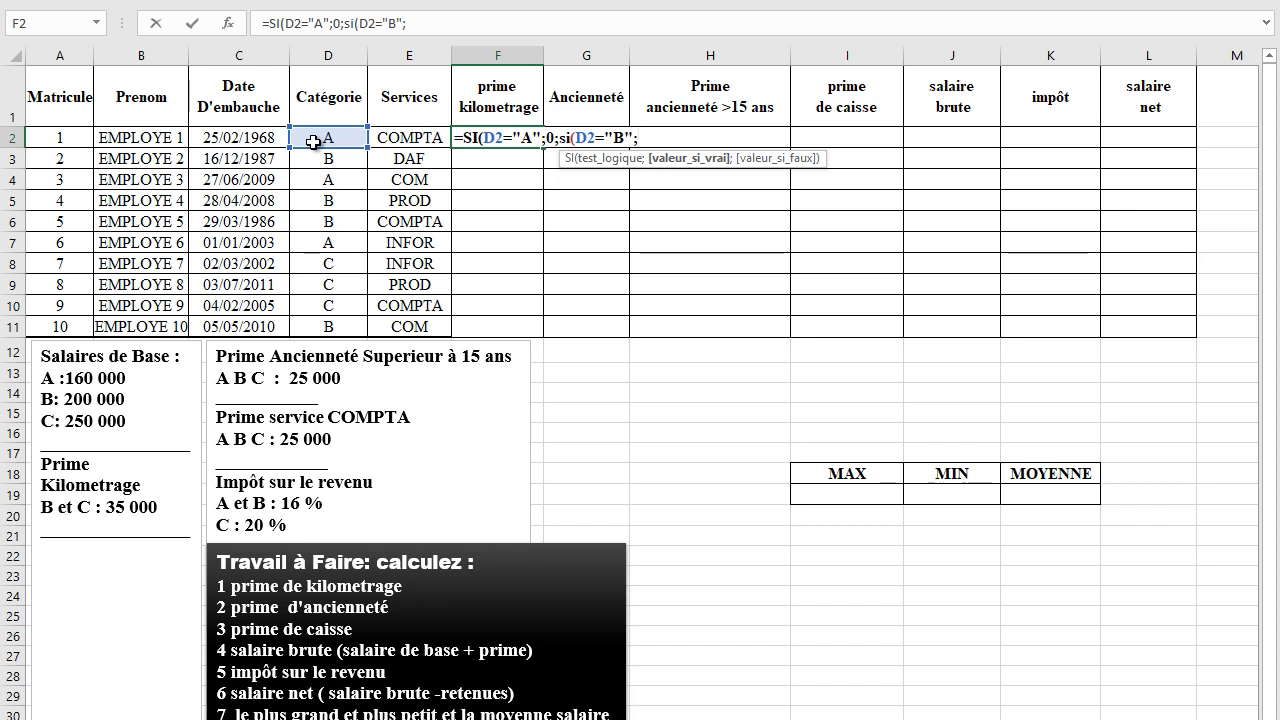
pyautogui.write('35000;')
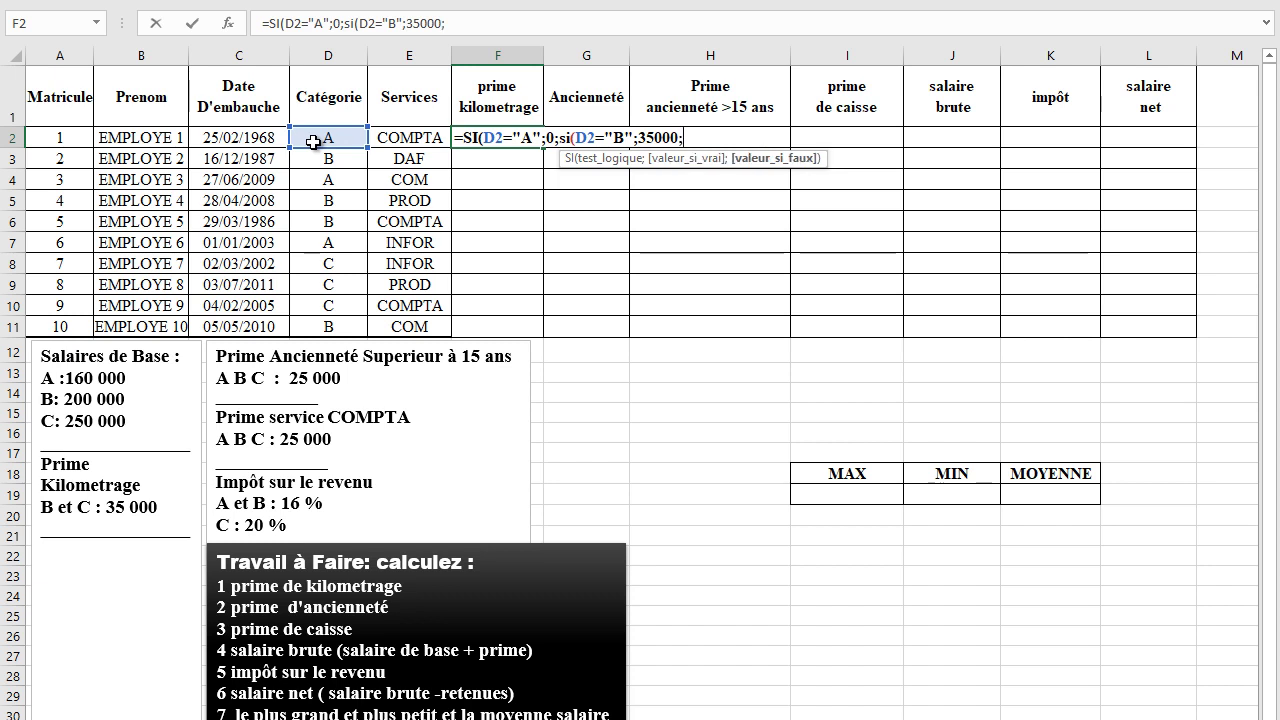
# Complete the F2 formula with a nested SI returning 35000 when D2 is "C", and fill it down to F11.
pyautogui.write('si(')
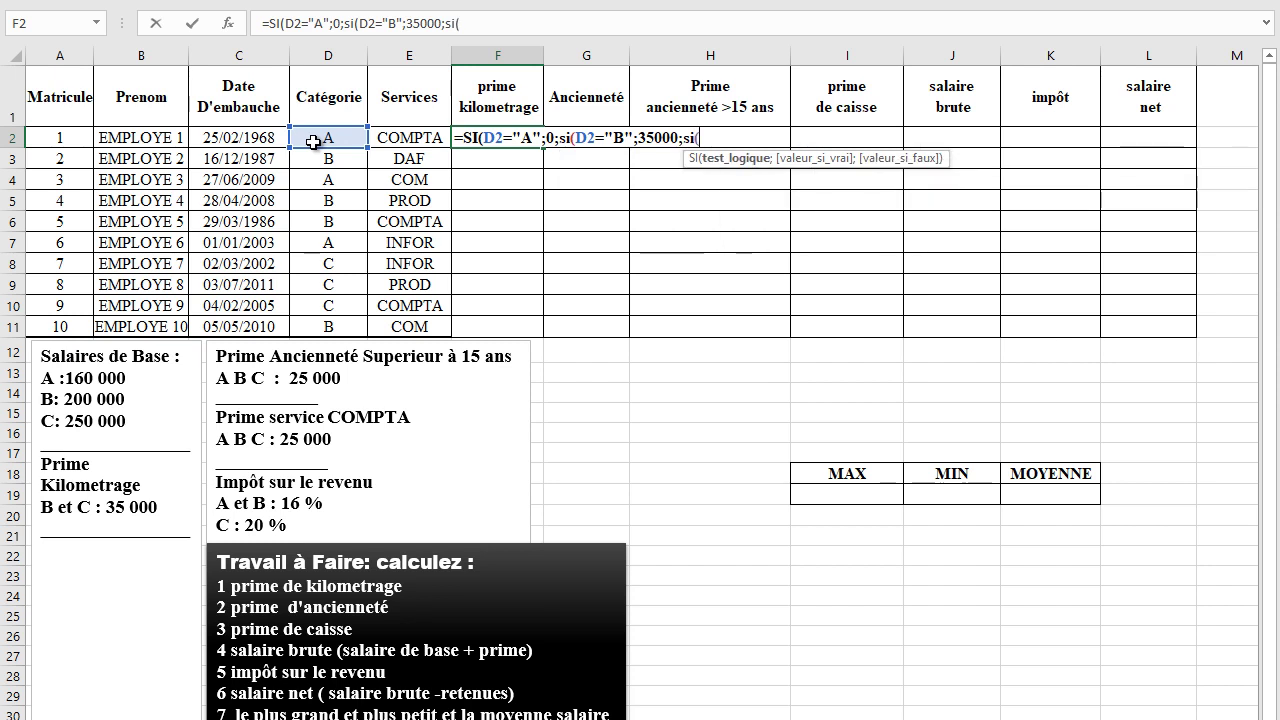
pyautogui.click(313, 142)
pyautogui.write('=')
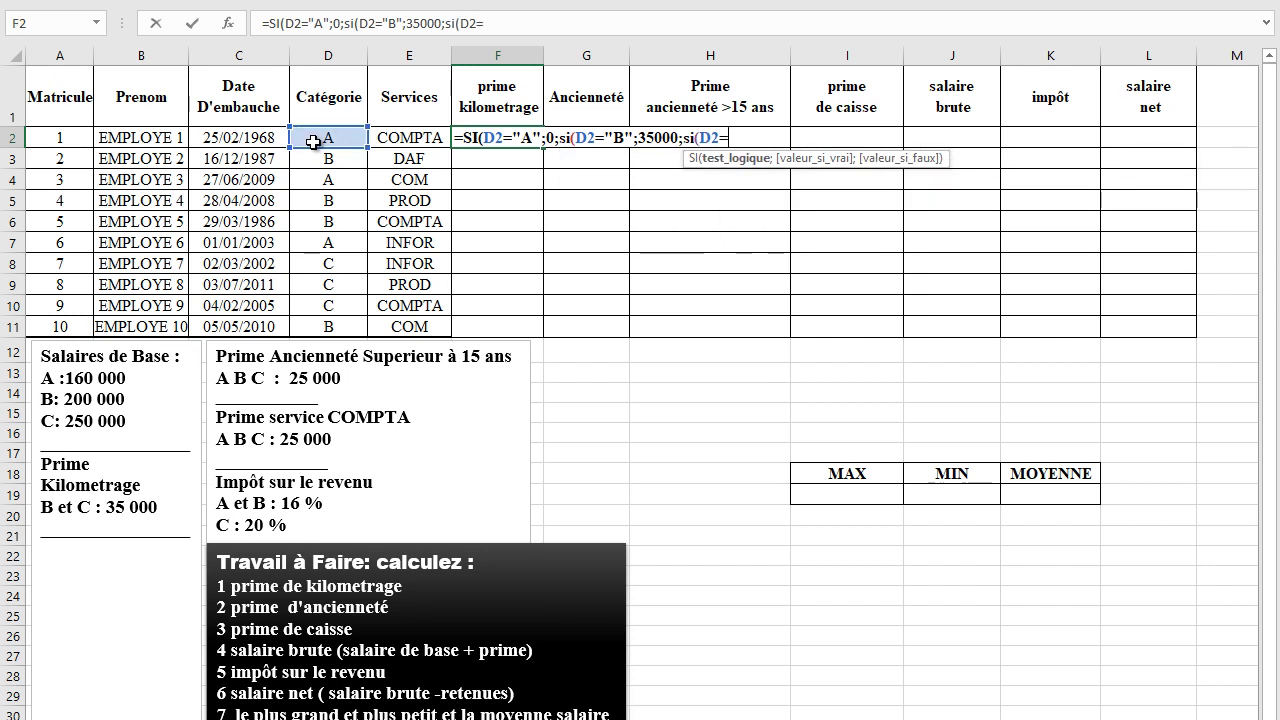
pyautogui.write('"C";')
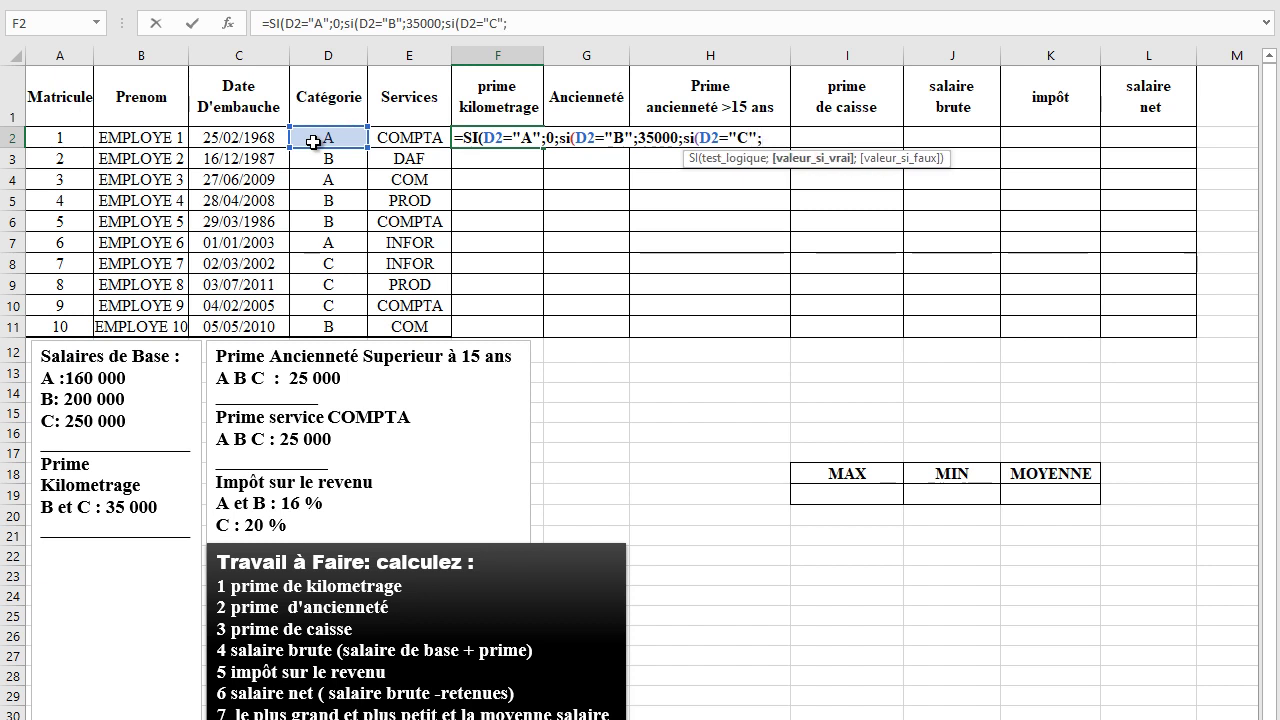
pyautogui.write('35000')
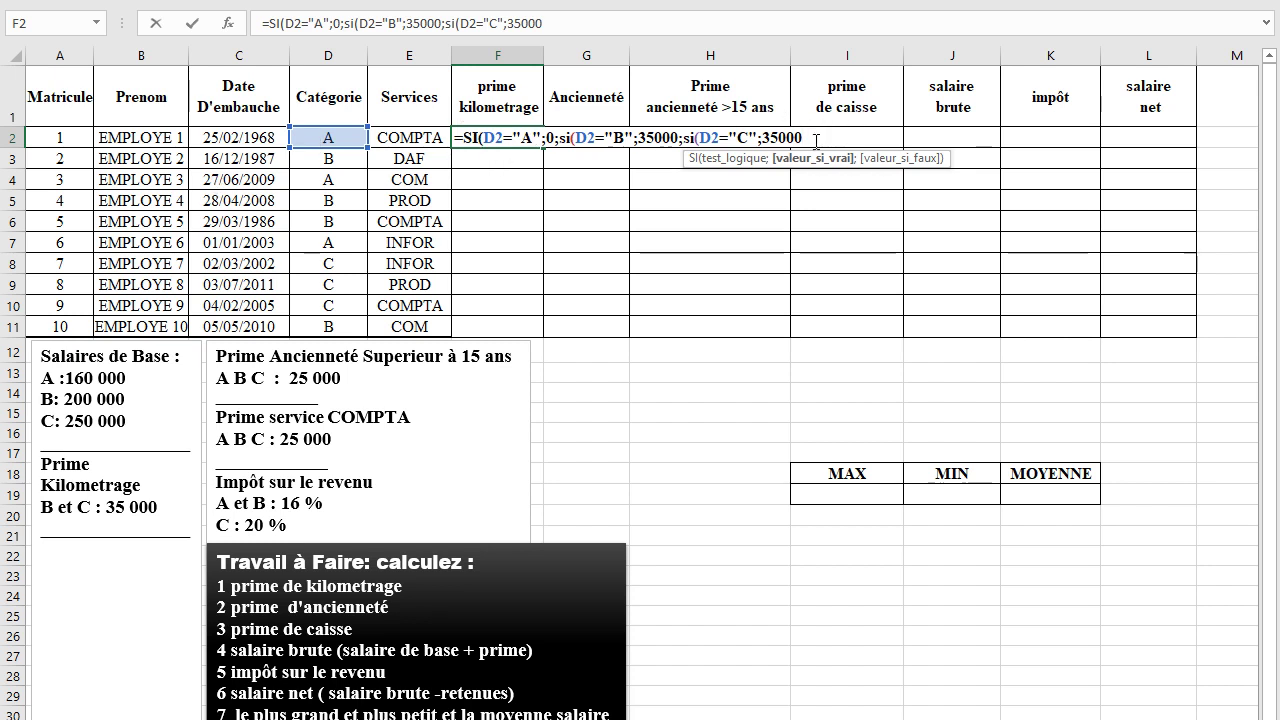
pyautogui.write('))')
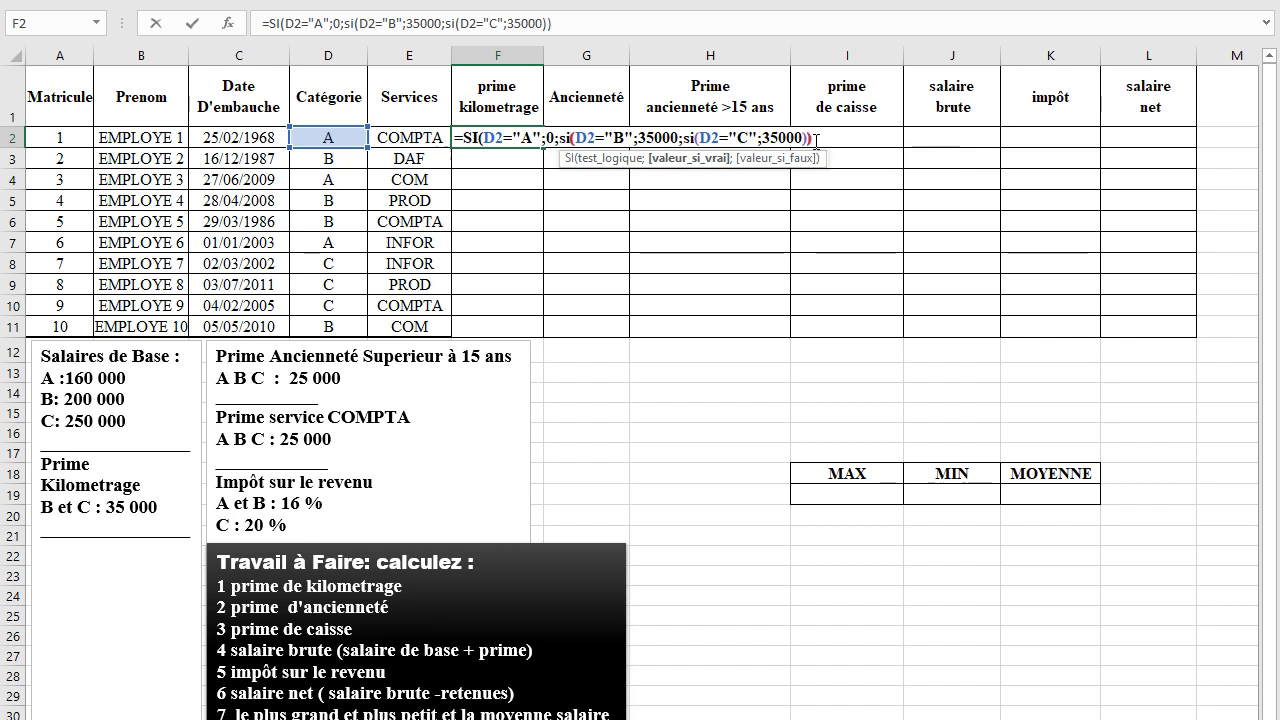
pyautogui.hotkey('ctrl', 'Return')
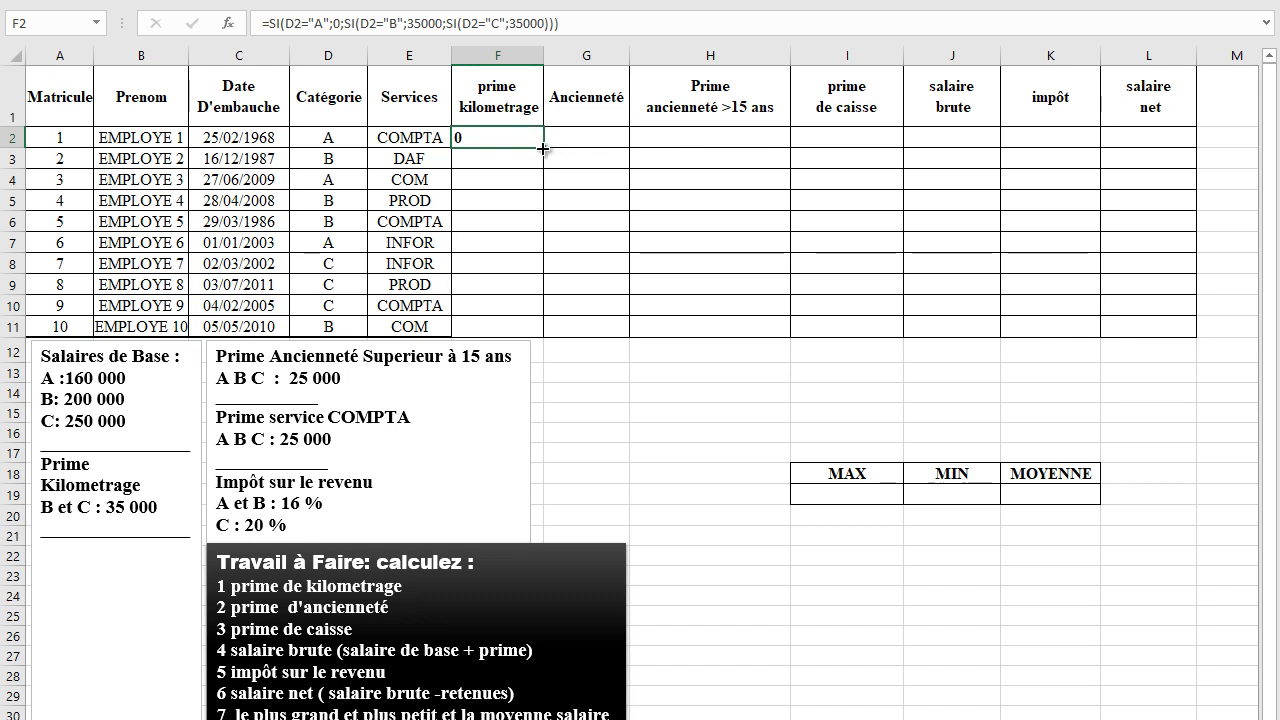
pyautogui.moveTo(542, 148); pyautogui.dragTo(543, 336)
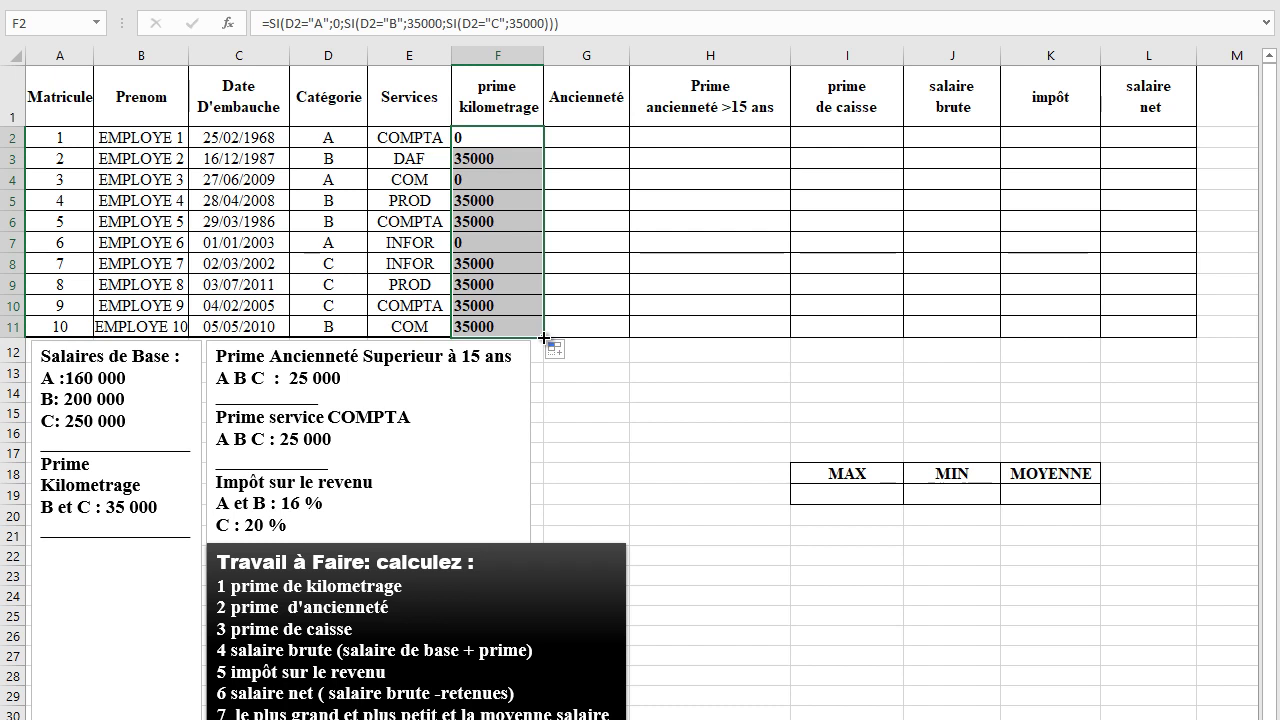
# Calculate the first employee's seniority in years in G2 with the formula =(AUJOURDHUI()-C2)/365.
pyautogui.click(580, 134)
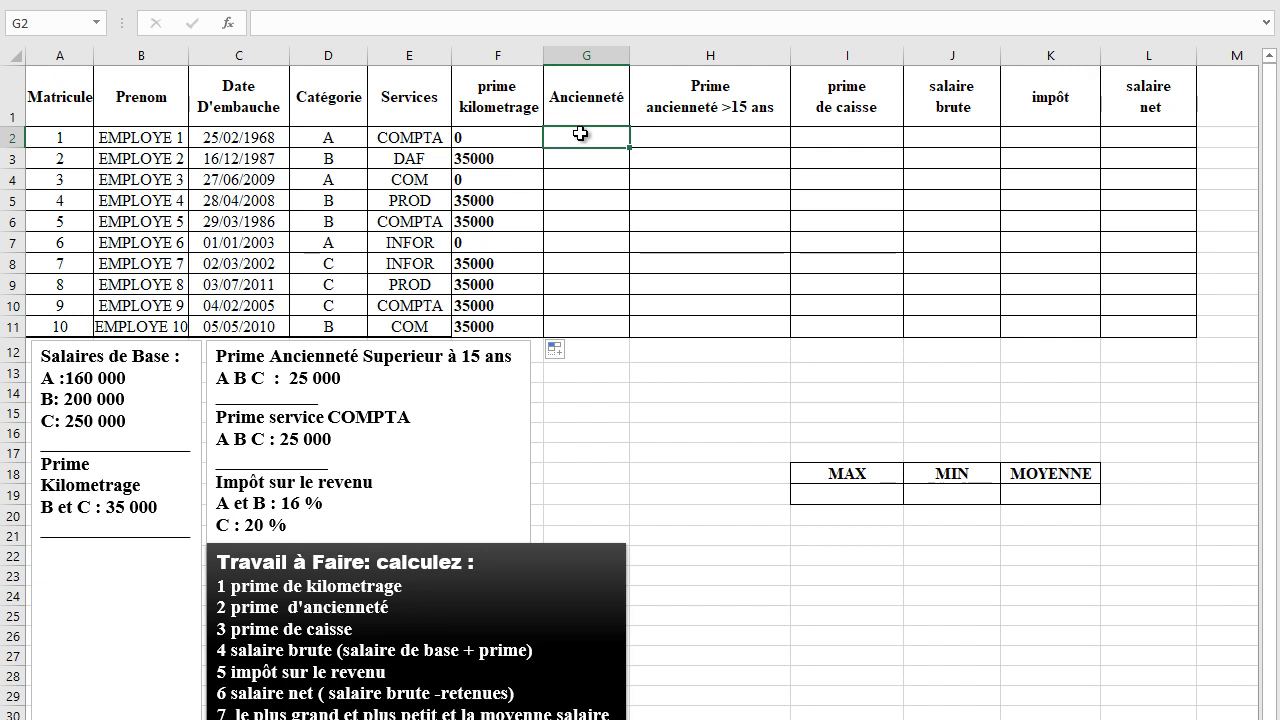
pyautogui.write('=')
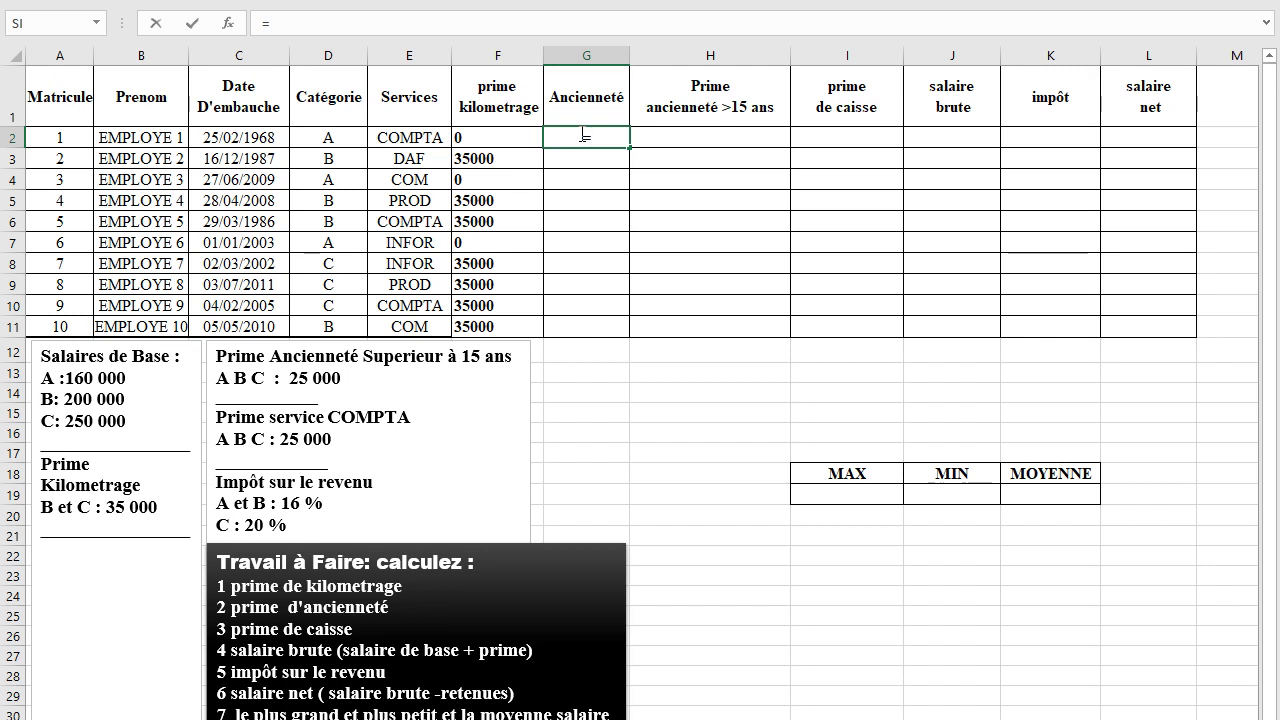
pyautogui.write('(au')
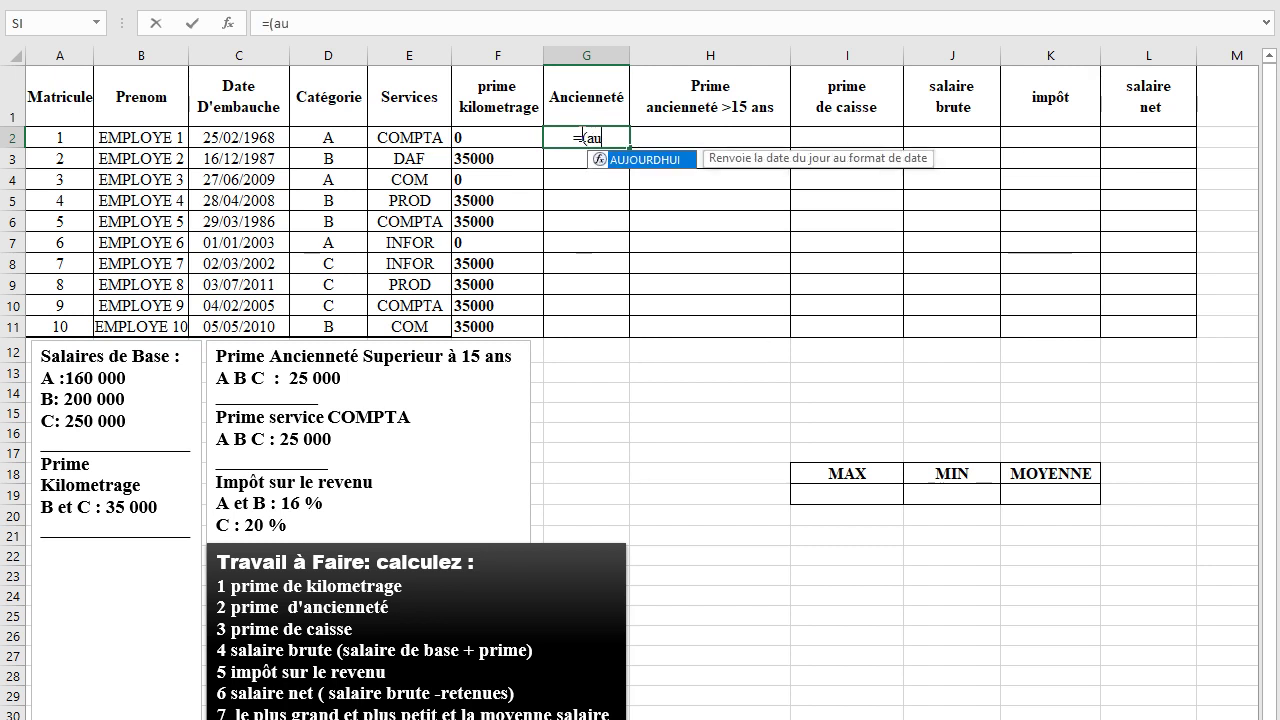
pyautogui.doubleClick(634, 160)
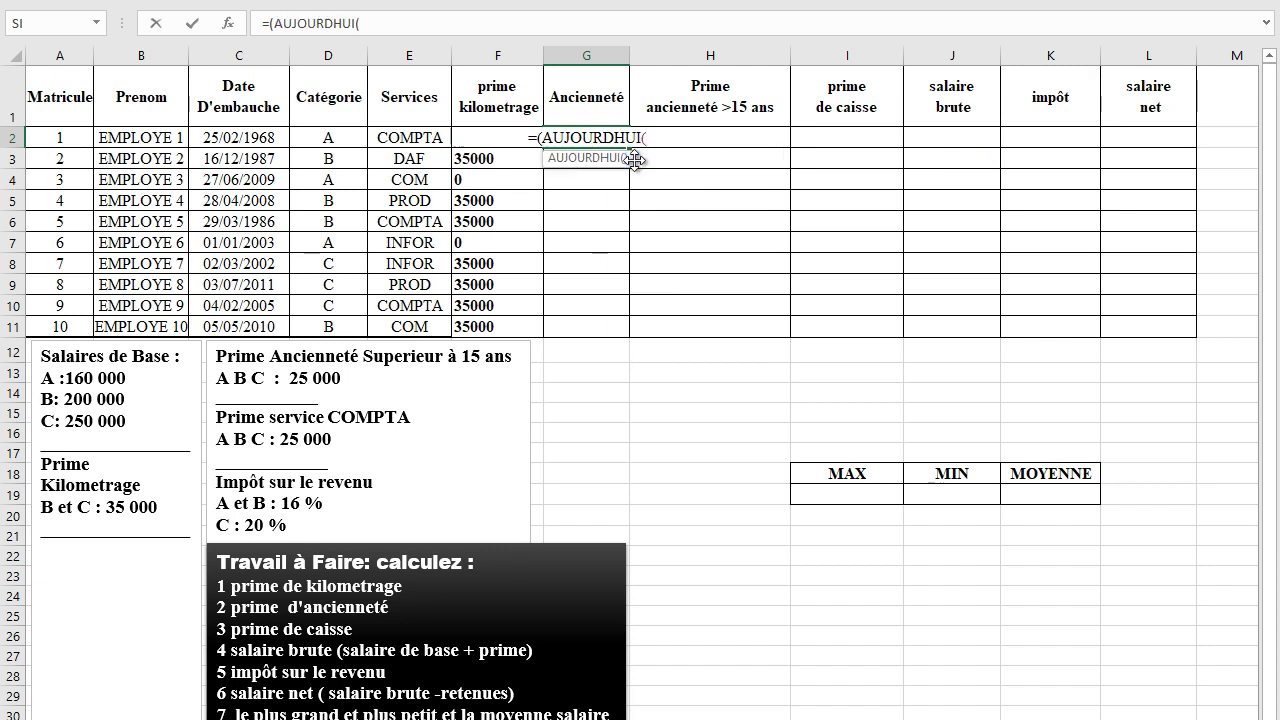
pyautogui.write(')')
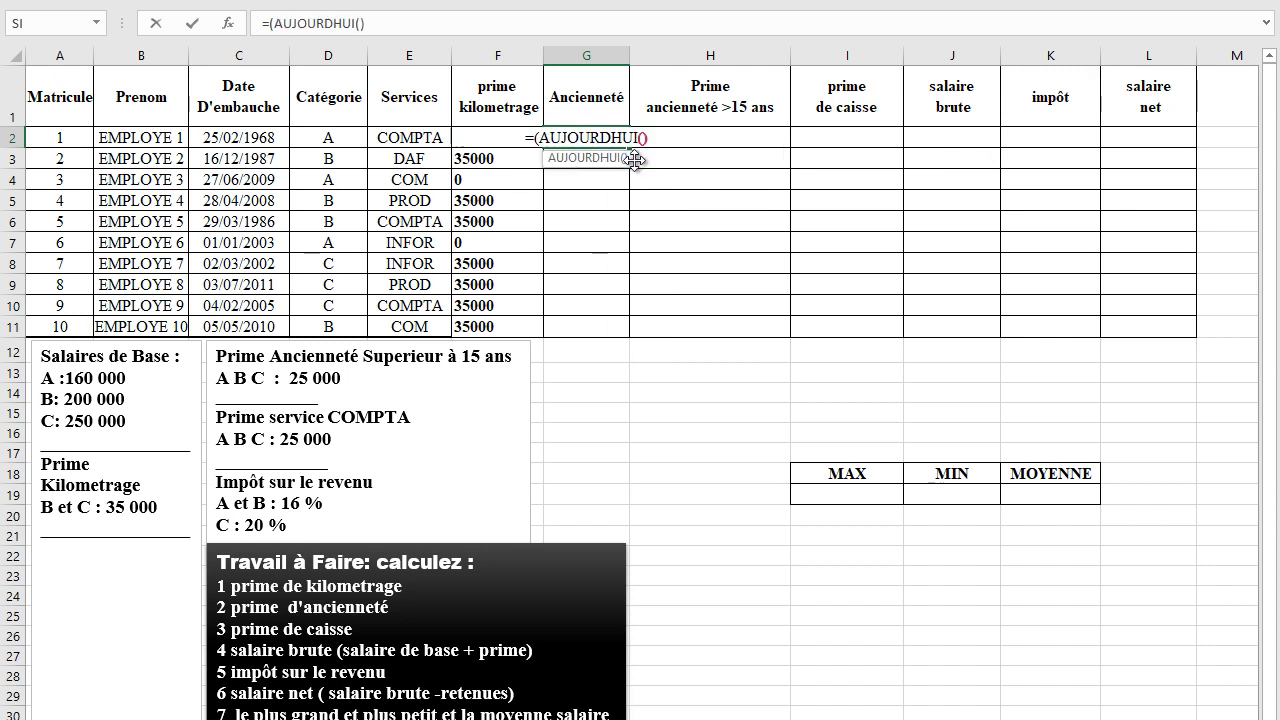
pyautogui.write('-')
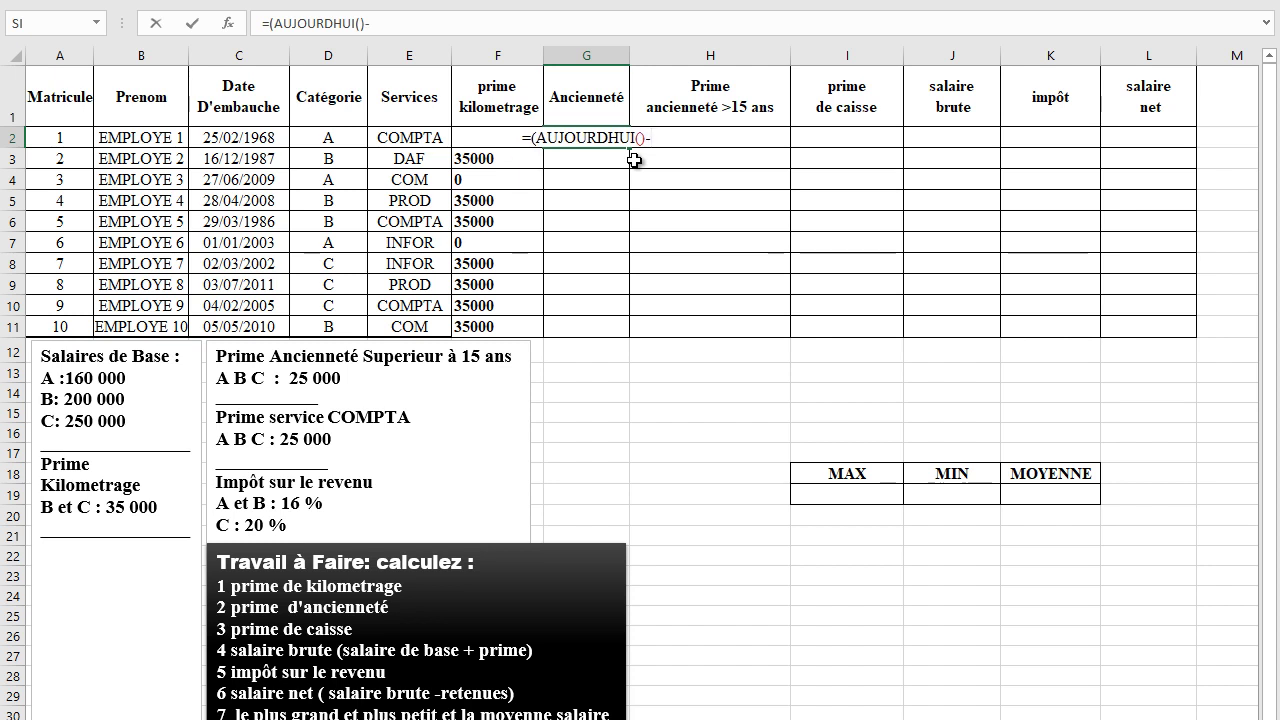
pyautogui.click(222, 140)
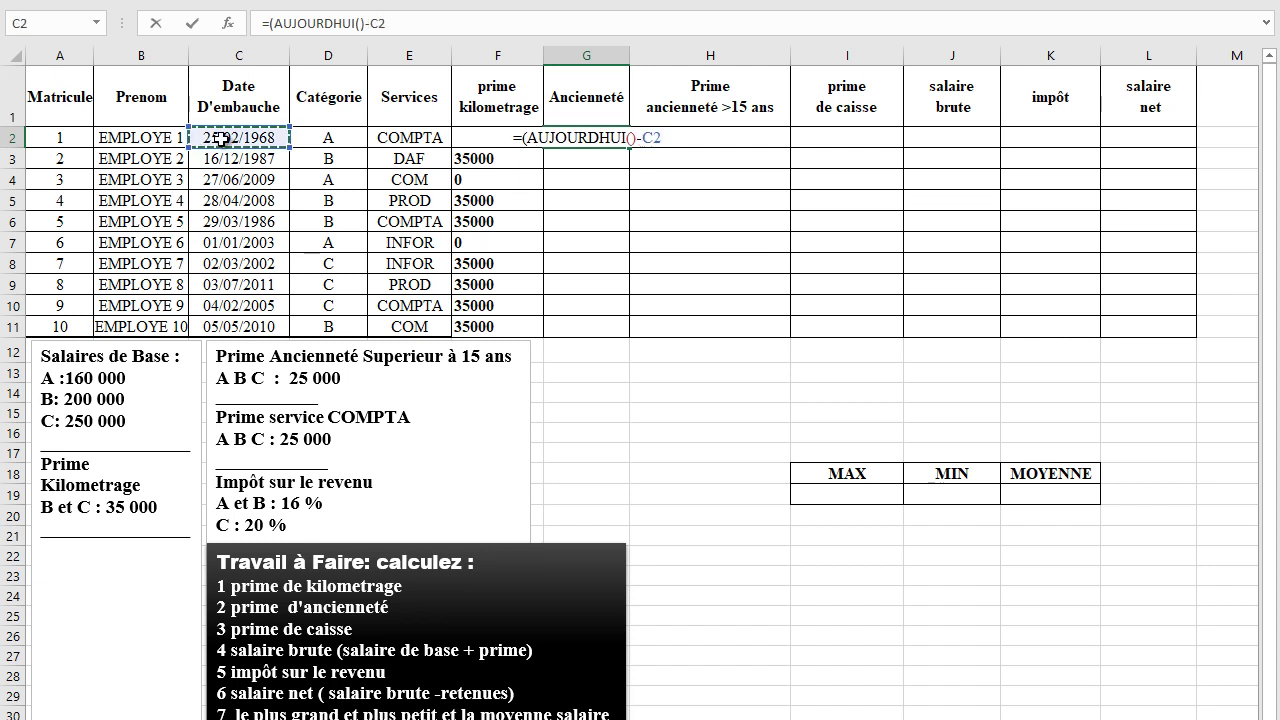
pyautogui.write(')')
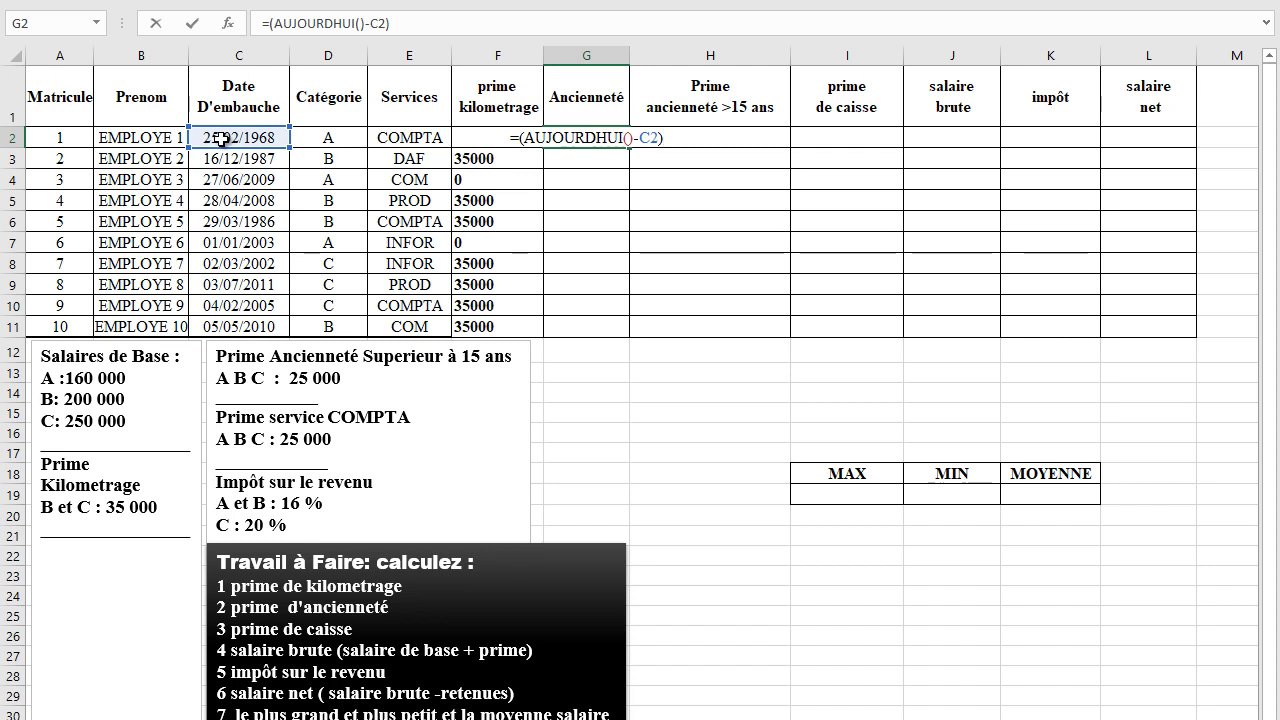
pyautogui.write('/365')
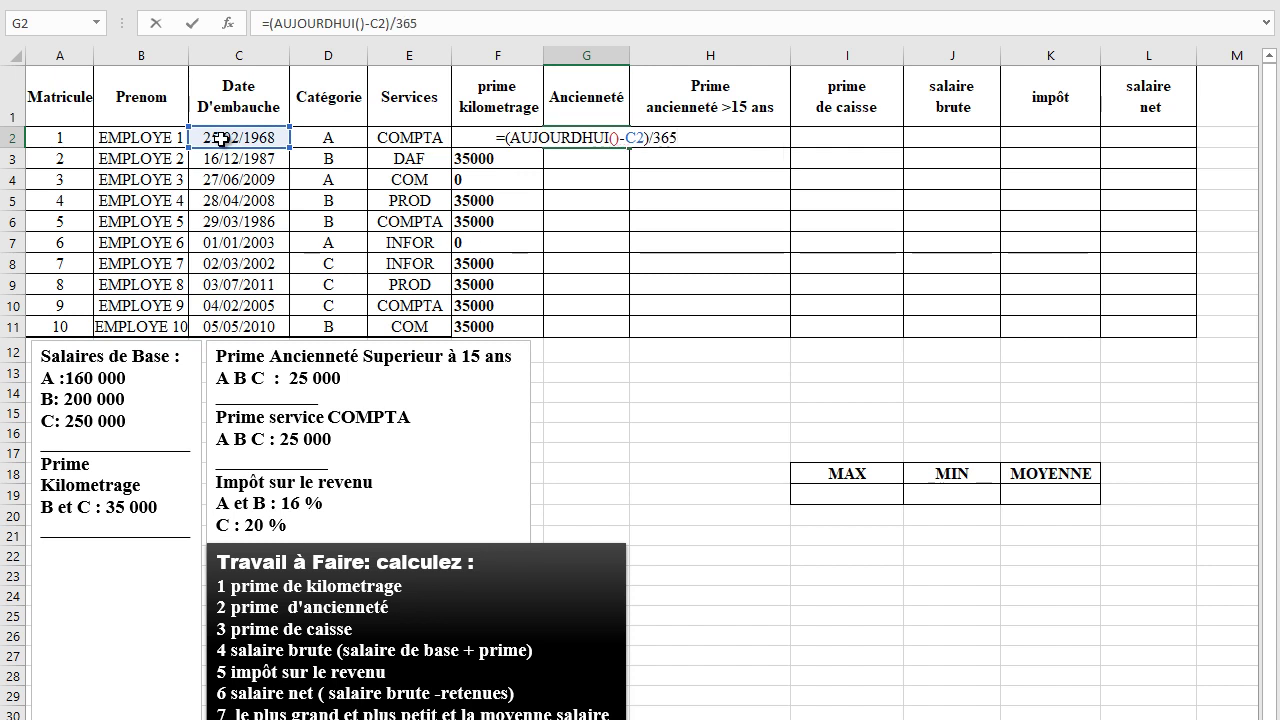
pyautogui.press('Return')
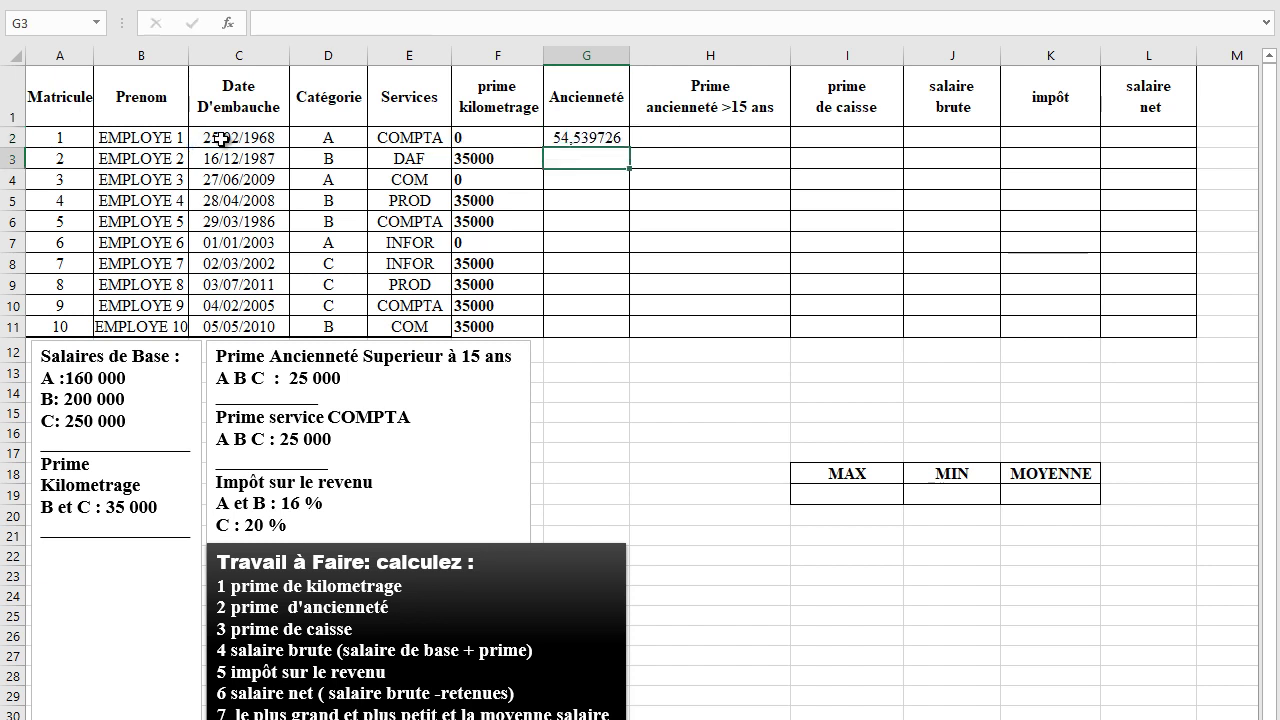
# Format G2 as Nombre with 0 decimals and fill the seniority formula down to G11.
pyautogui.click(592, 141)
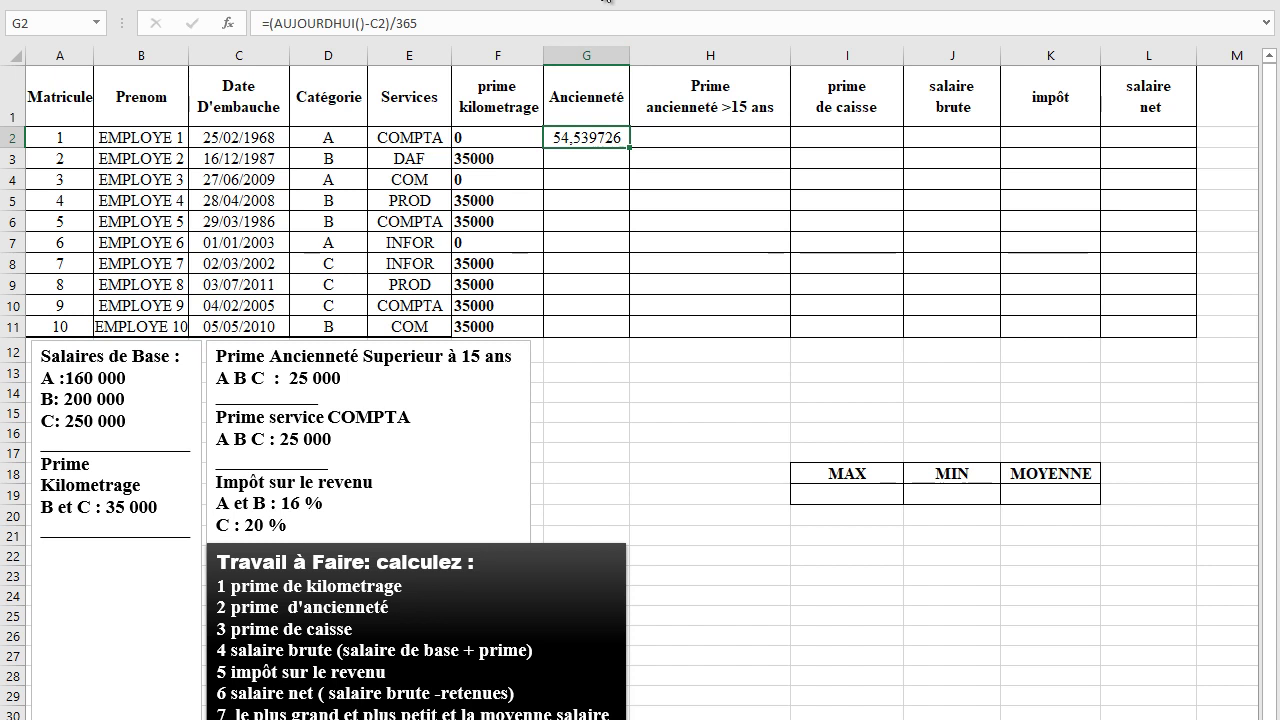
pyautogui.hotkey('ctrl', '1')
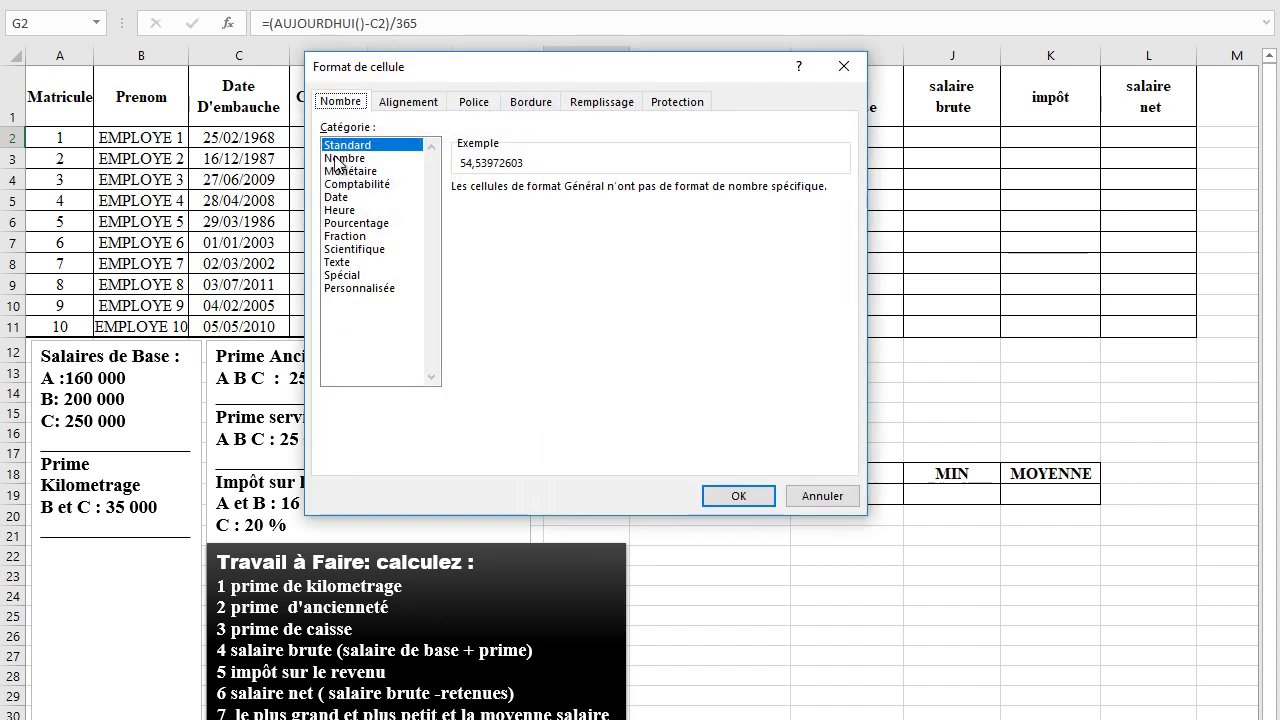
pyautogui.click(342, 158)
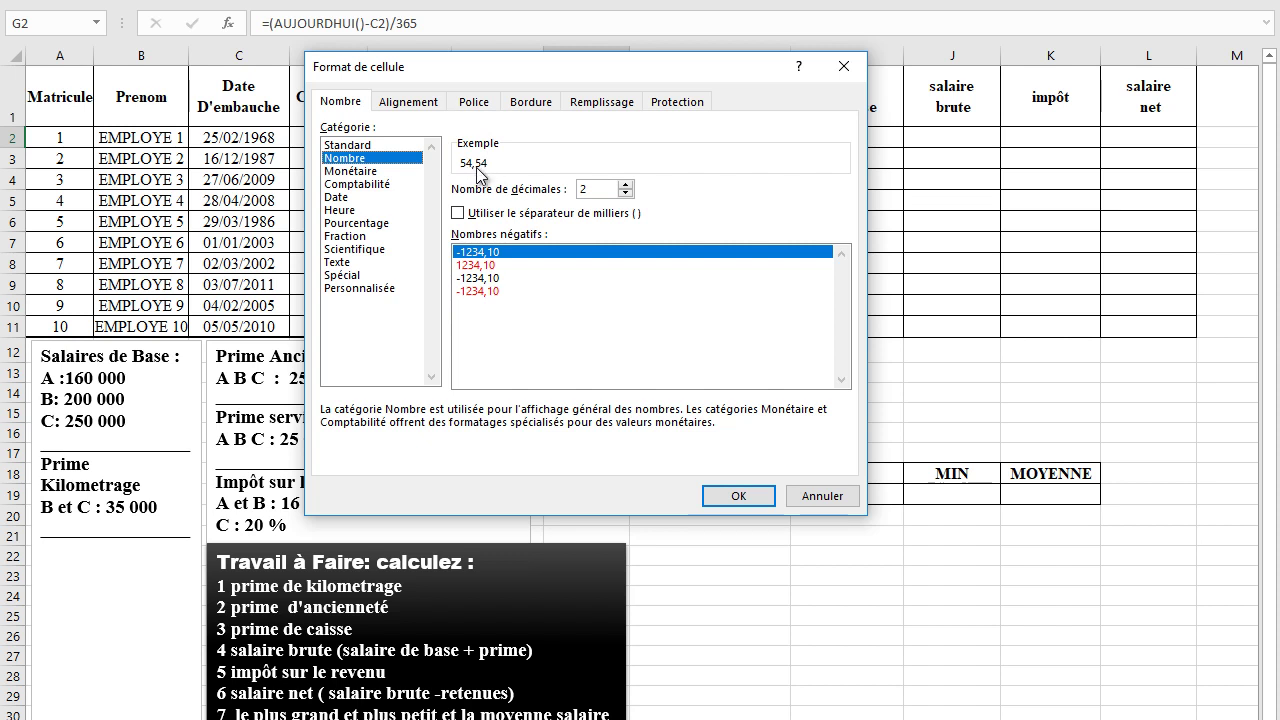
pyautogui.click(625, 196)
pyautogui.click(625, 196)
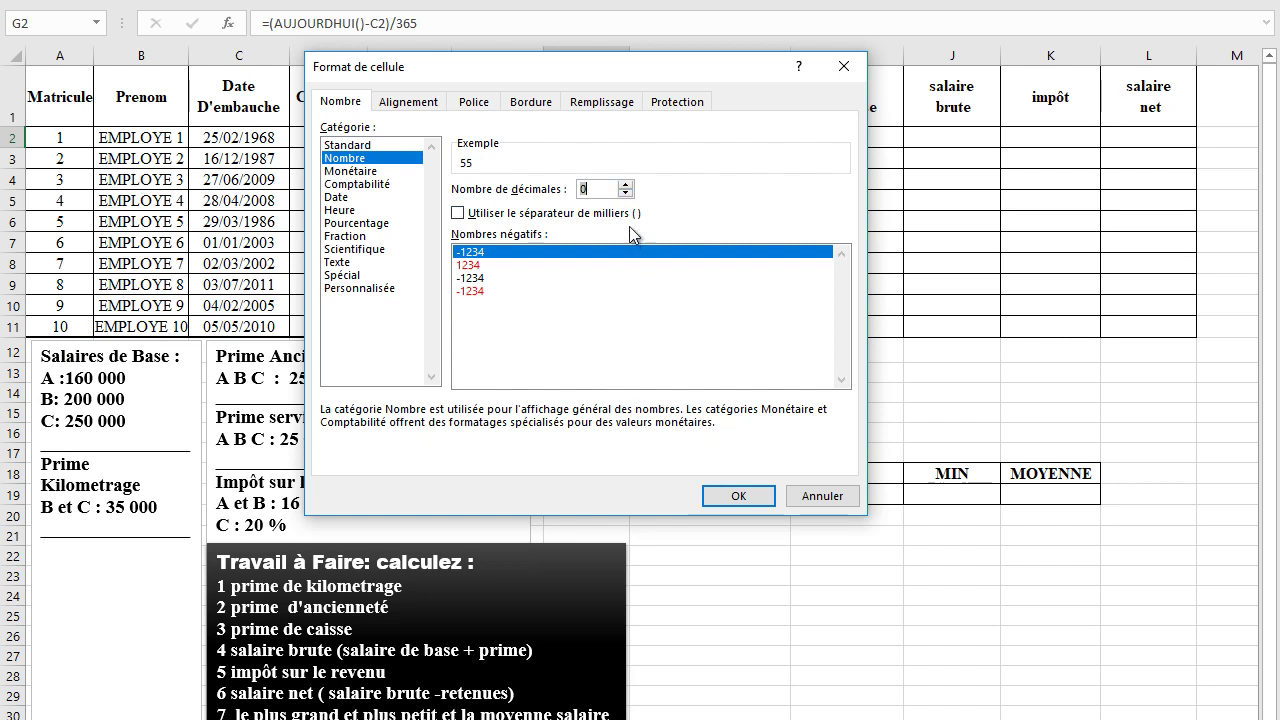
pyautogui.click(737, 496)
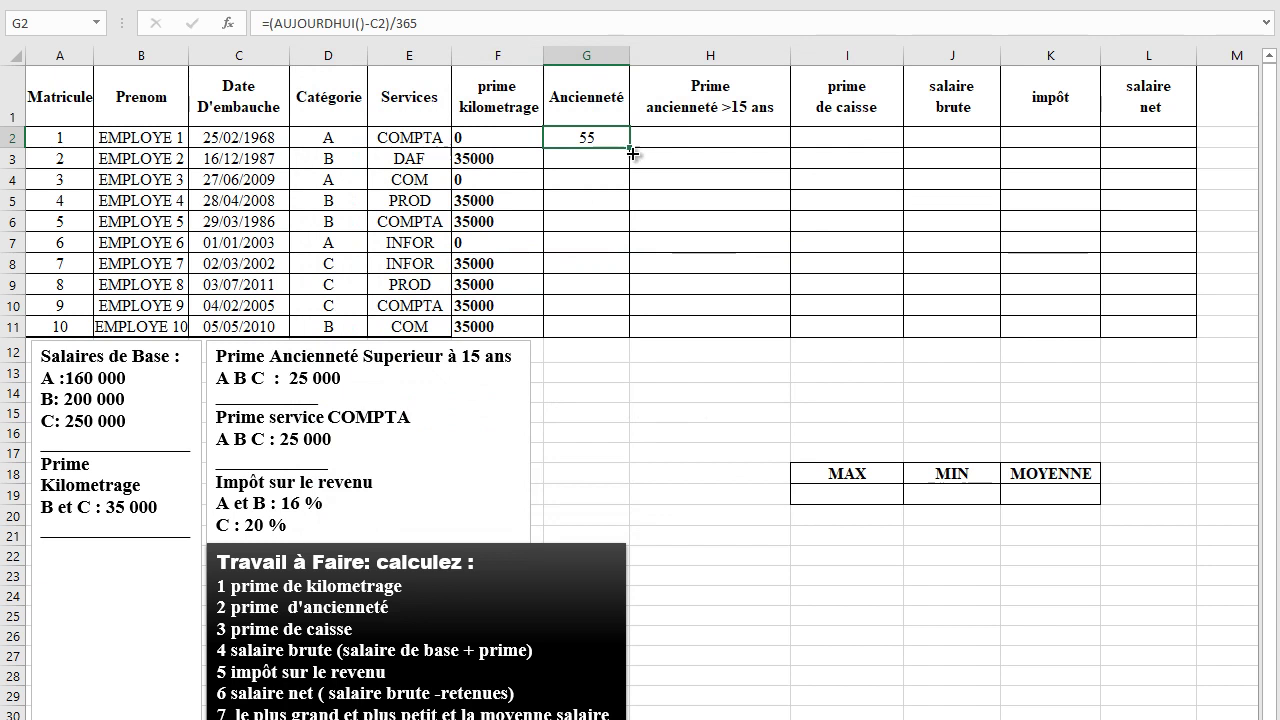
pyautogui.moveTo(631, 149); pyautogui.dragTo(634, 334)
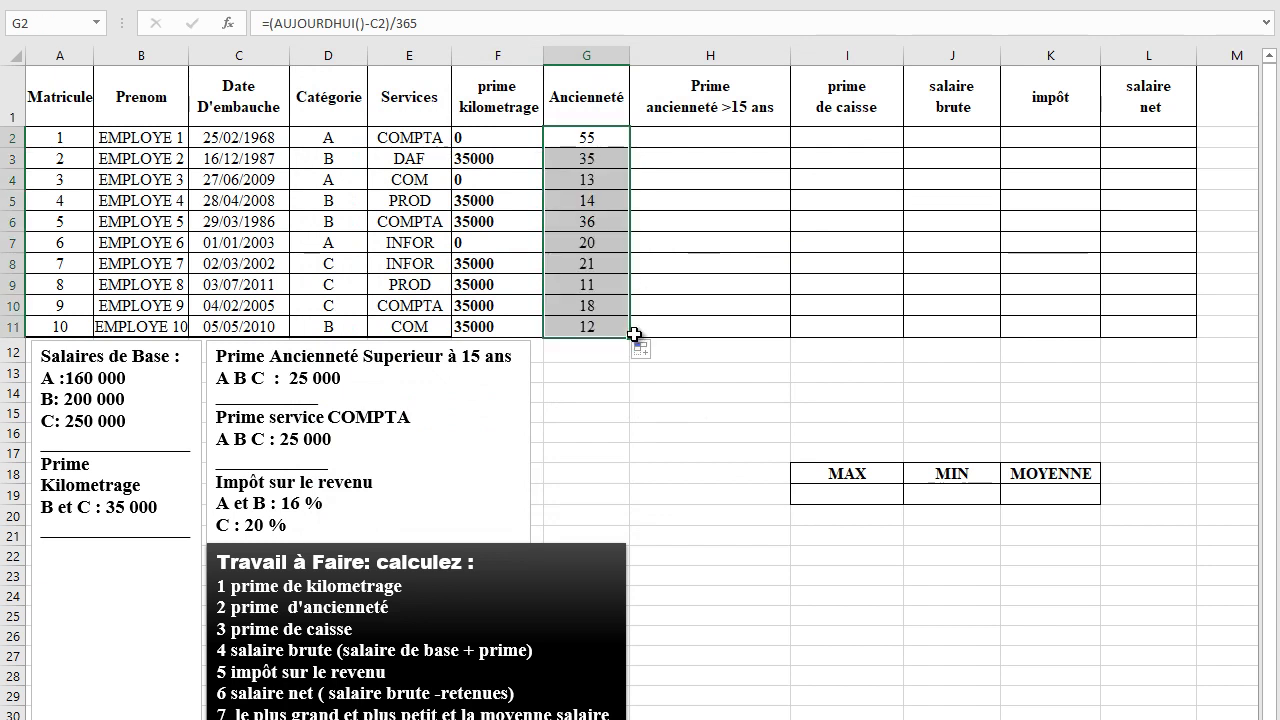
# Calculate the first employee's seniority bonus in H2 with the formula =SI(G2>15;25000;0).
pyautogui.click(668, 140)
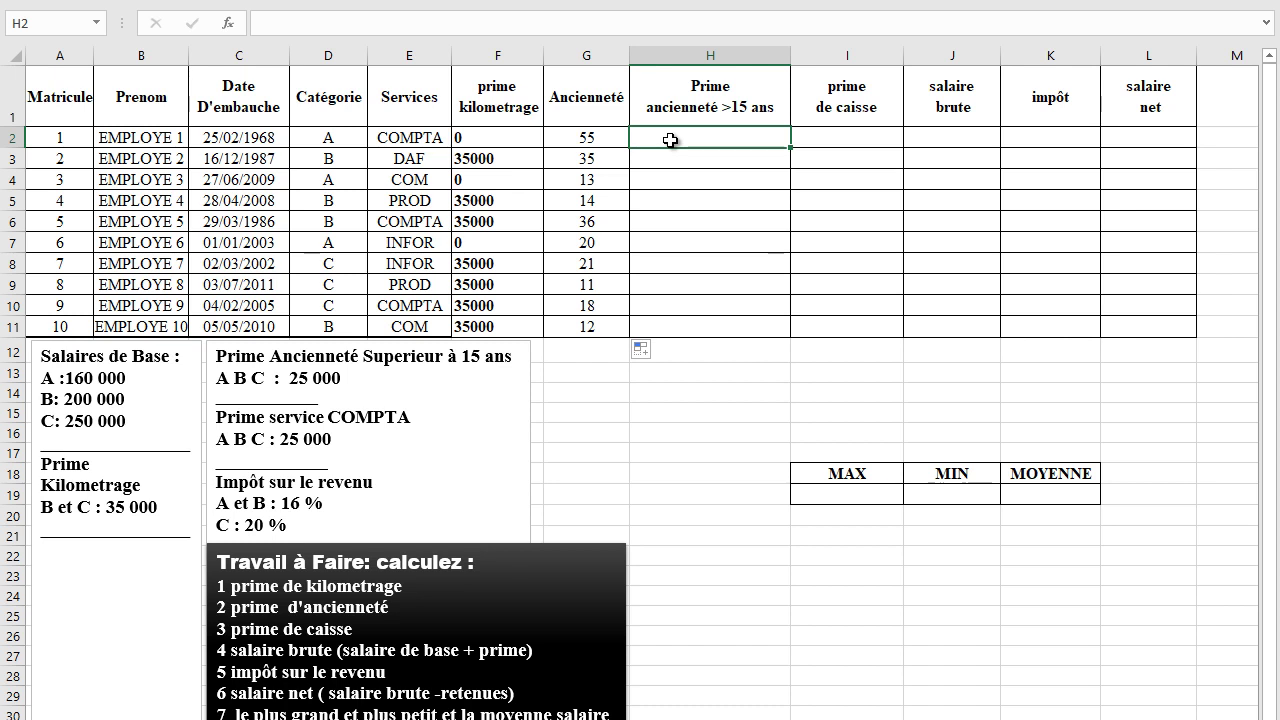
pyautogui.doubleClick(670, 140)
pyautogui.write('=si')
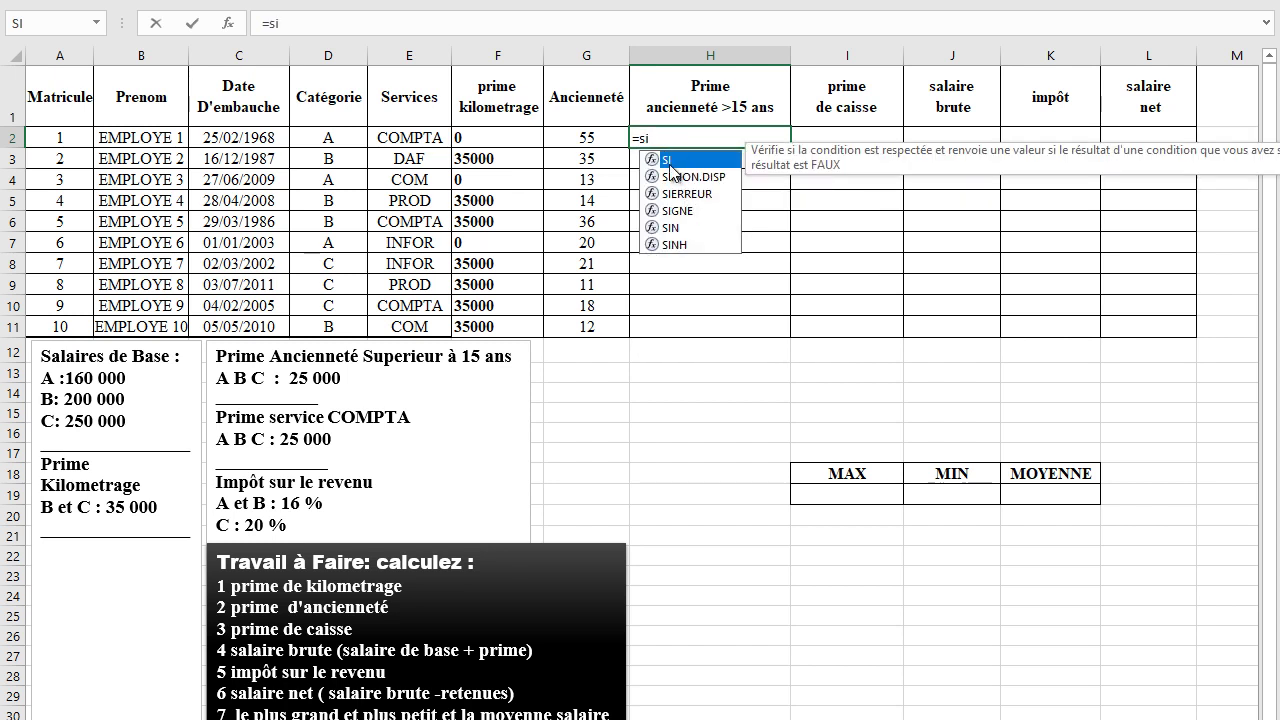
pyautogui.doubleClick(670, 162)
pyautogui.click(567, 137)
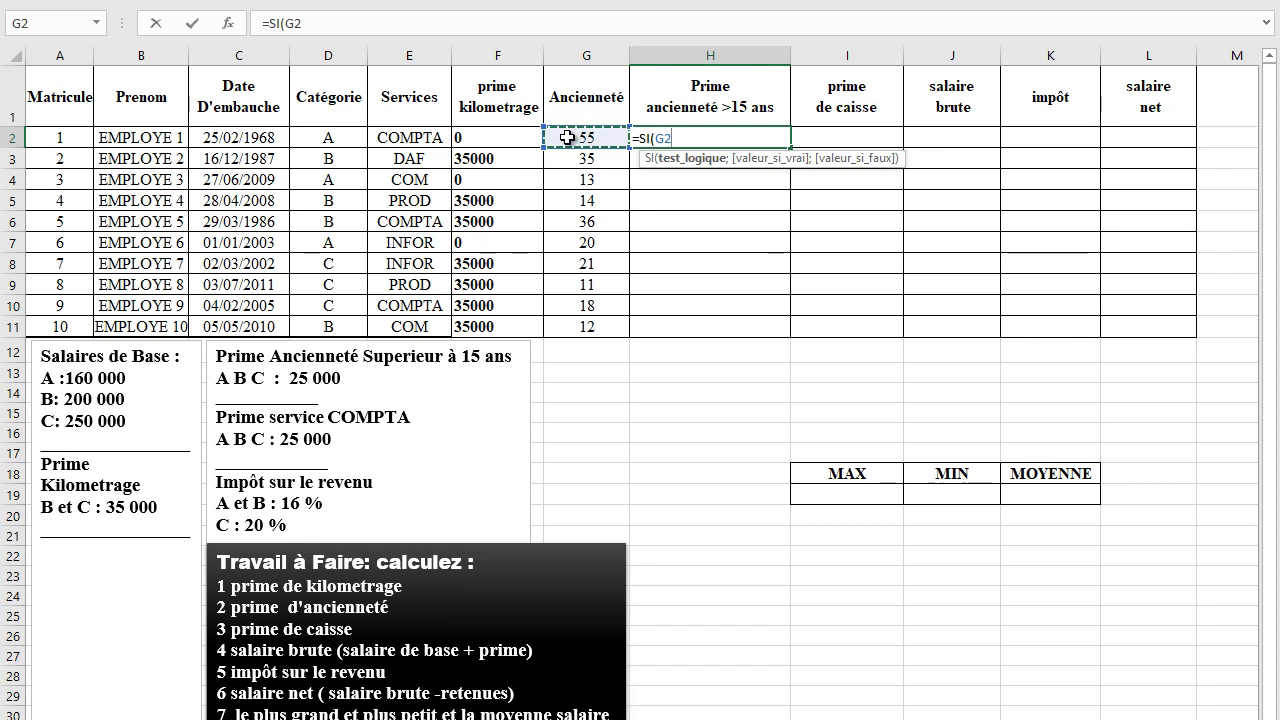
pyautogui.write('>15;')
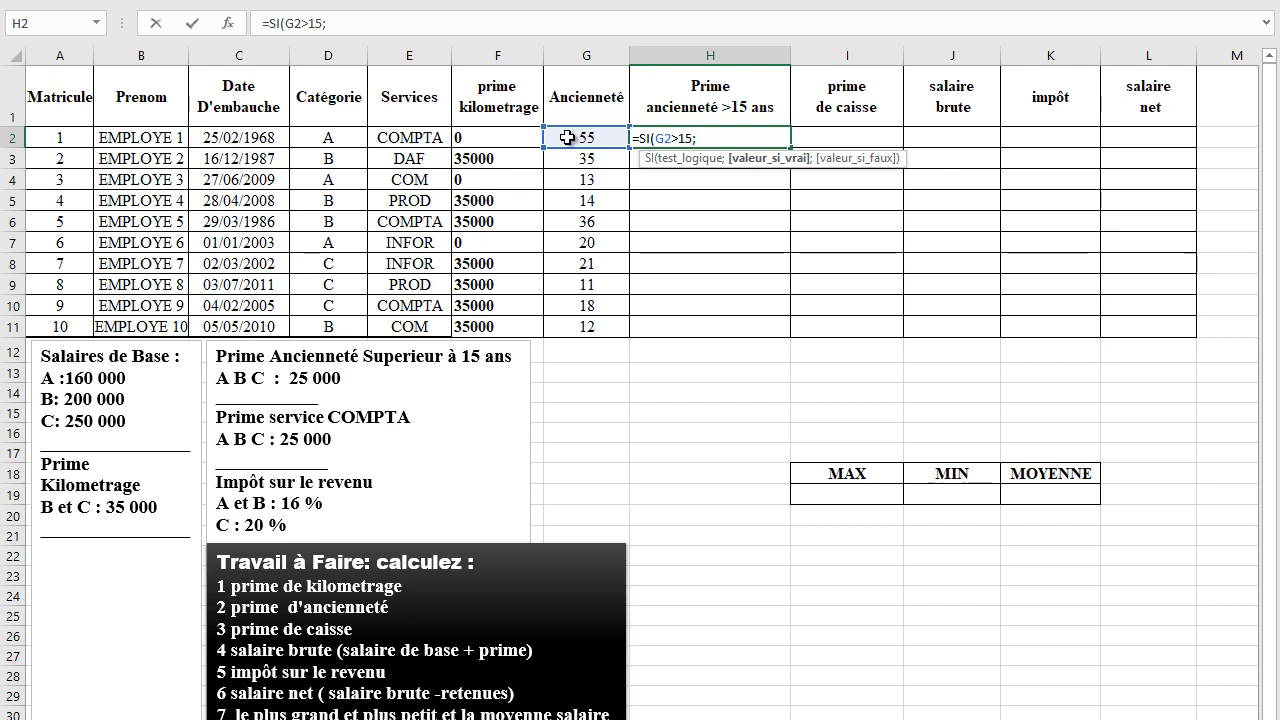
pyautogui.write('25000;')
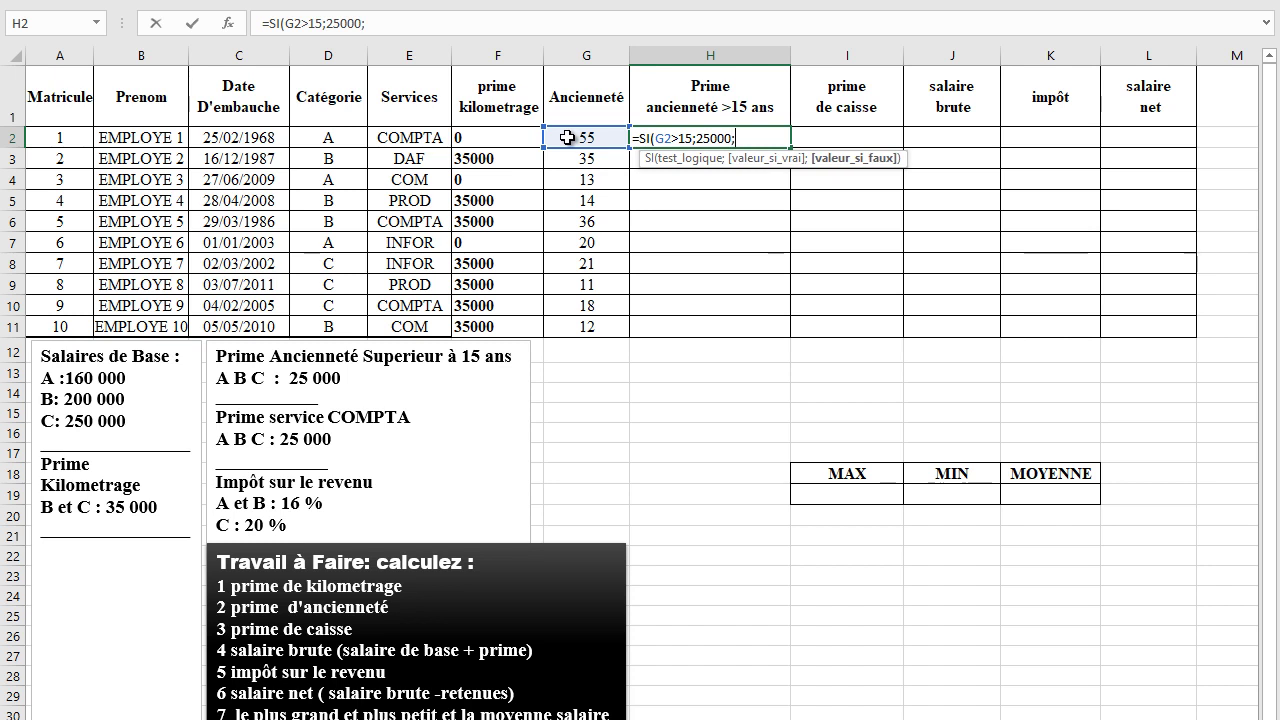
pyautogui.write('0)')
pyautogui.press('Return')
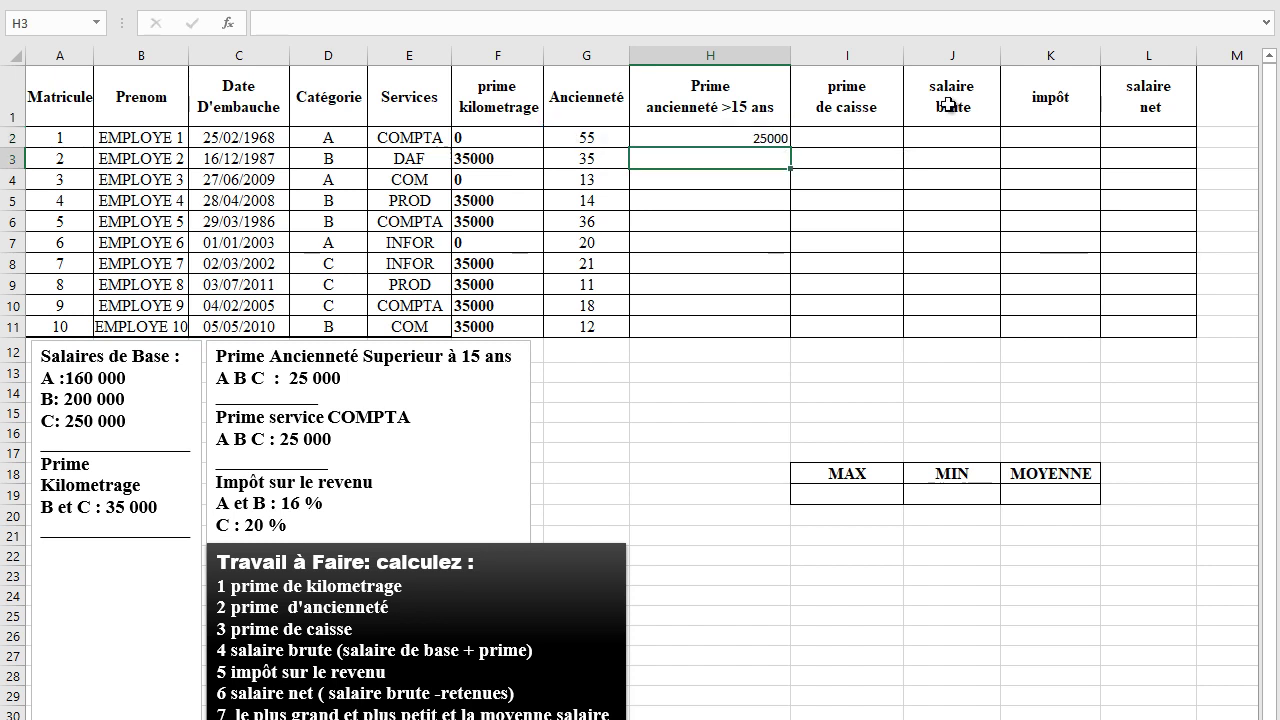
# Fill the seniority bonus formula from H2 down to H11 and check employee 3's bonus against the seniority in G4.
pyautogui.click(738, 135)
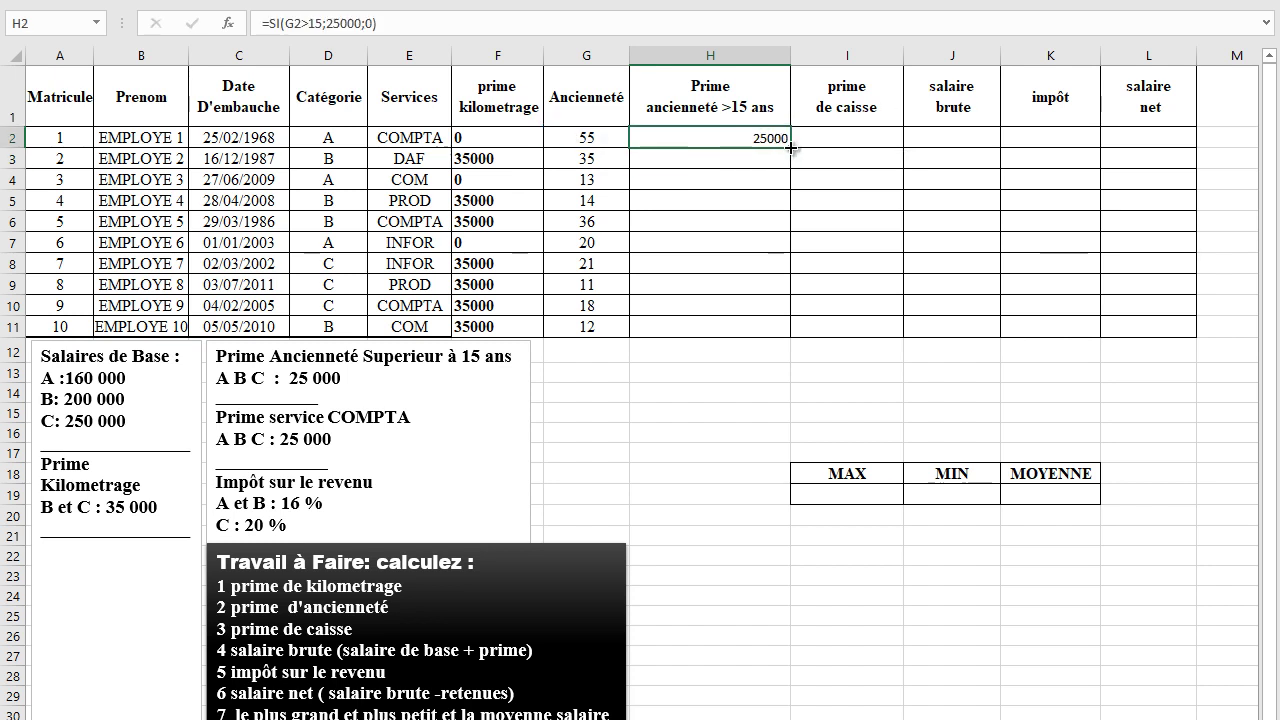
pyautogui.moveTo(790, 147); pyautogui.dragTo(785, 338)
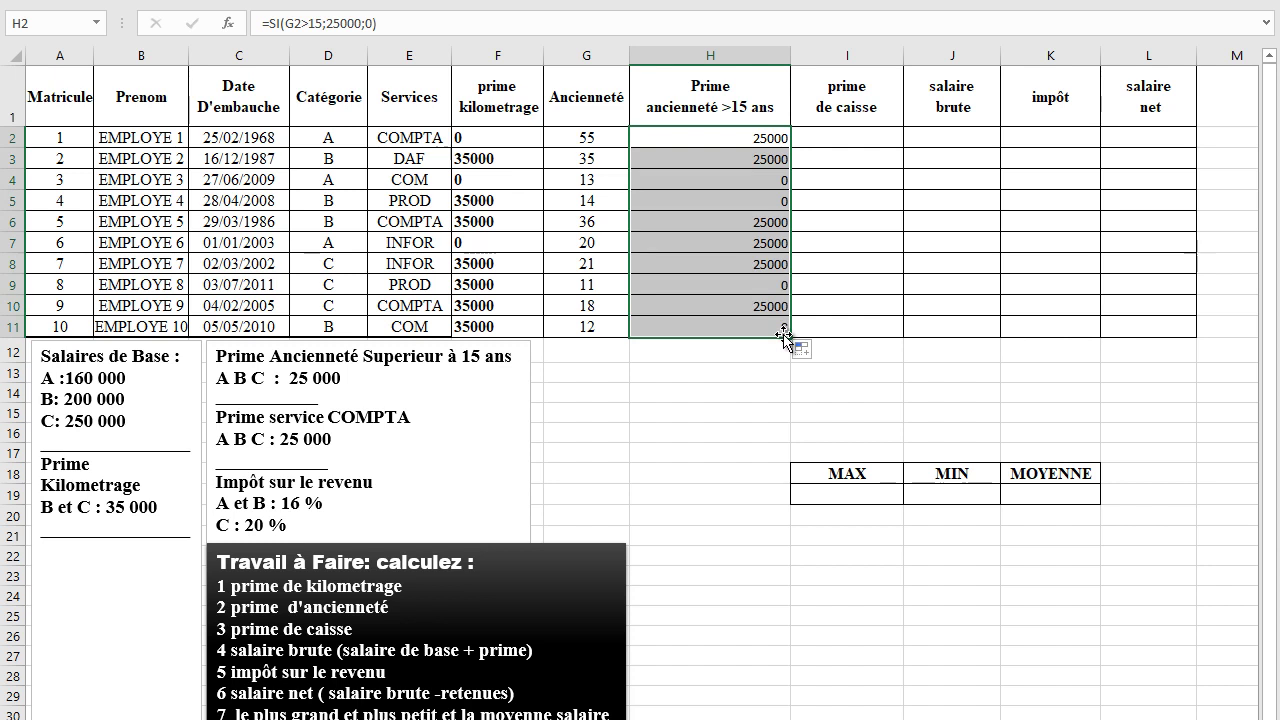
pyautogui.click(557, 183)
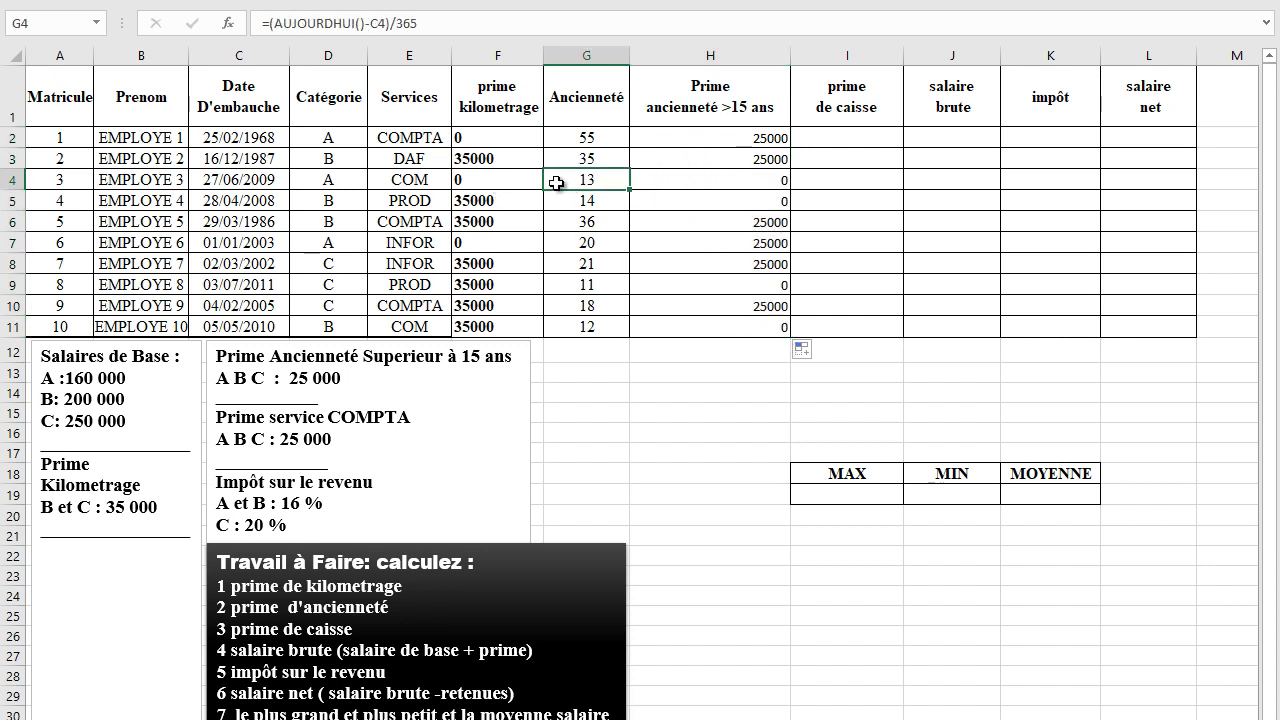
pyautogui.click(648, 177)
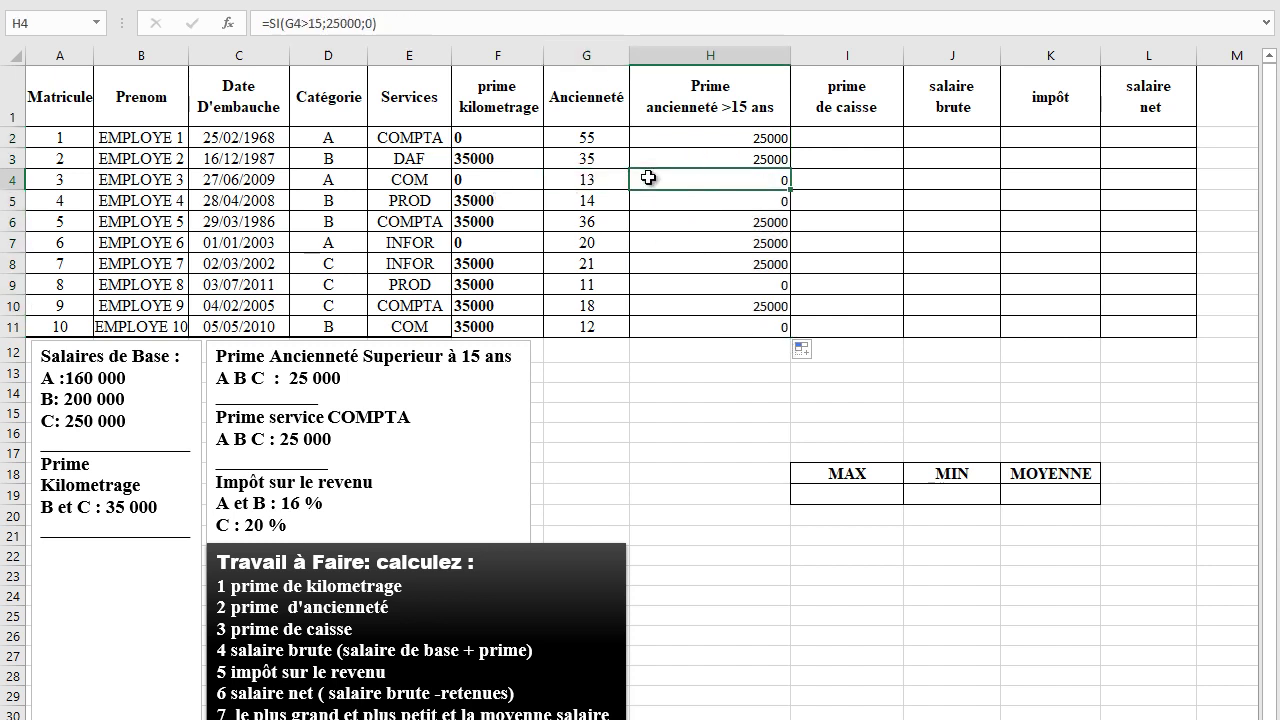
# Calculate the prime de caisse in I2 with =SI(E2="COMPTA";25000;0) and fill it down to I11.
pyautogui.click(852, 132)
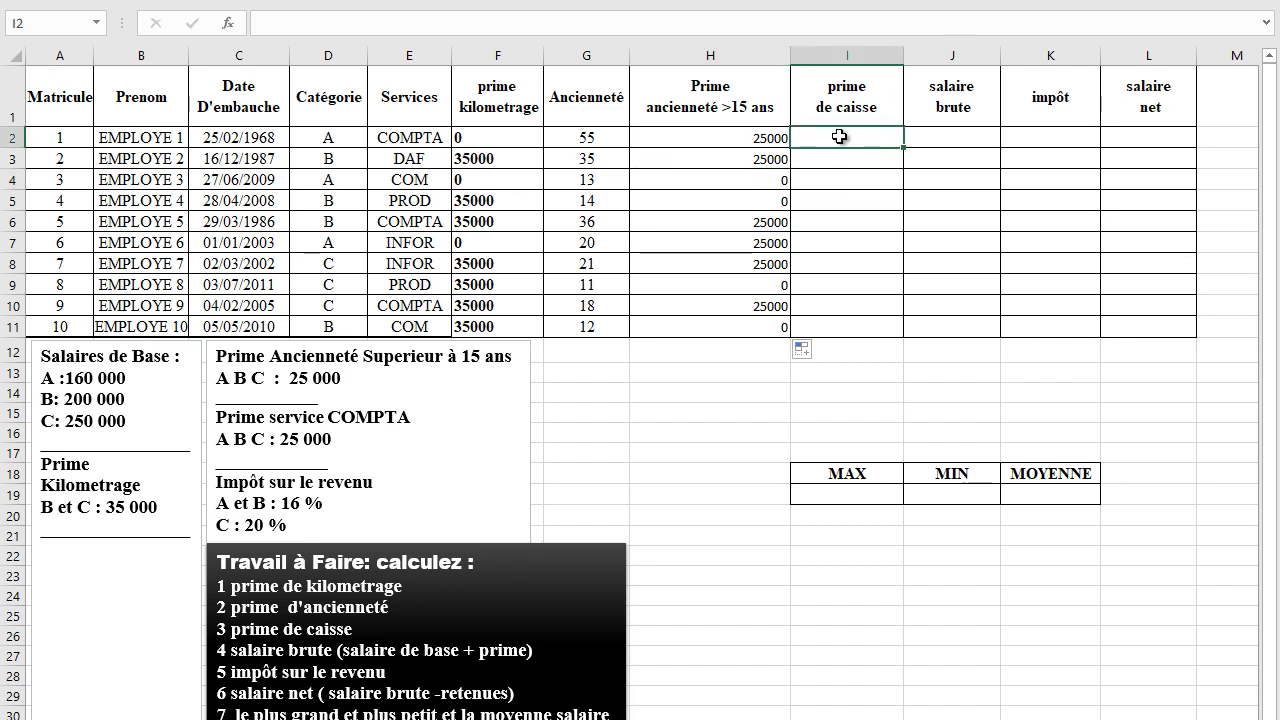
pyautogui.click(279, 439)
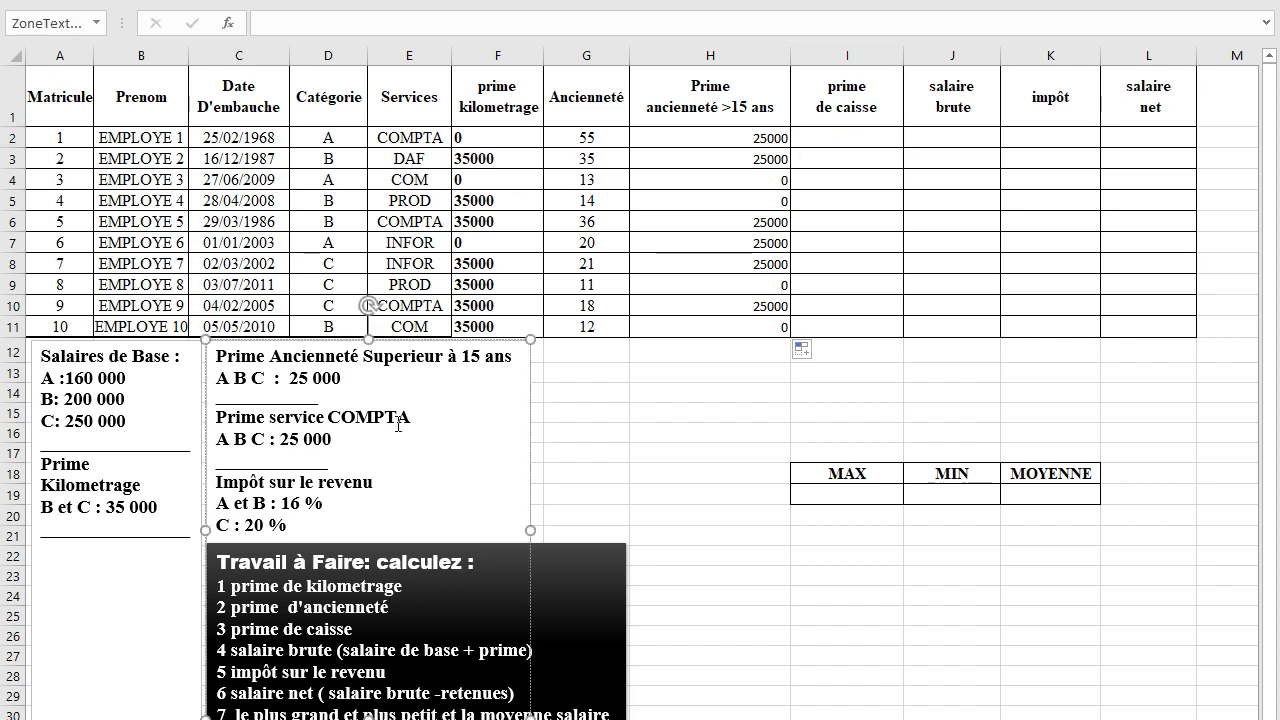
pyautogui.click(834, 138)
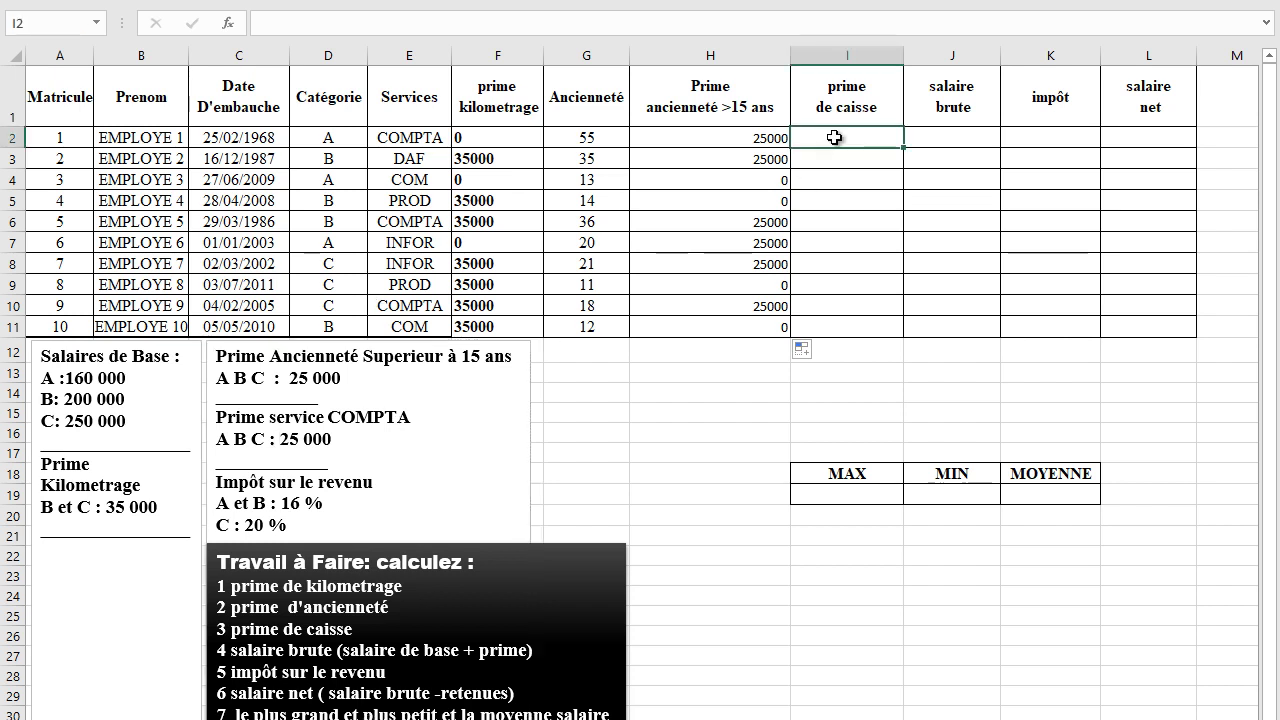
pyautogui.write('=si(')
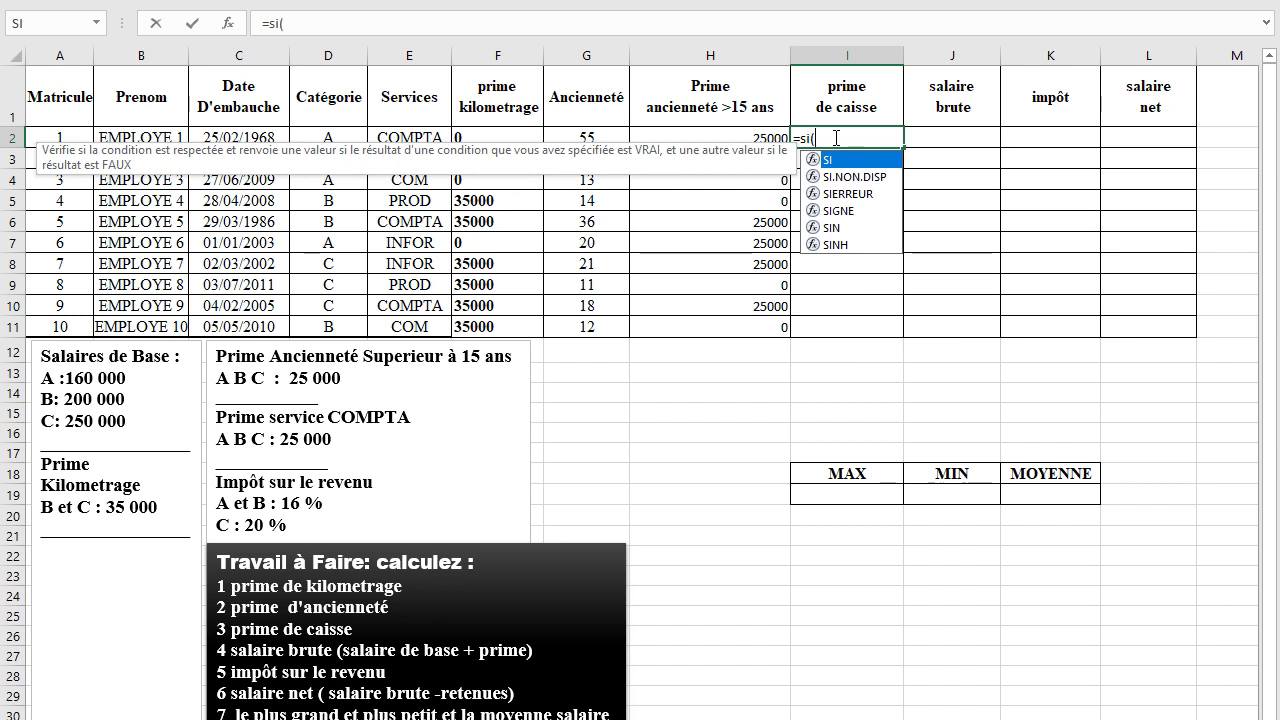
pyautogui.click(414, 138)
pyautogui.write('=')
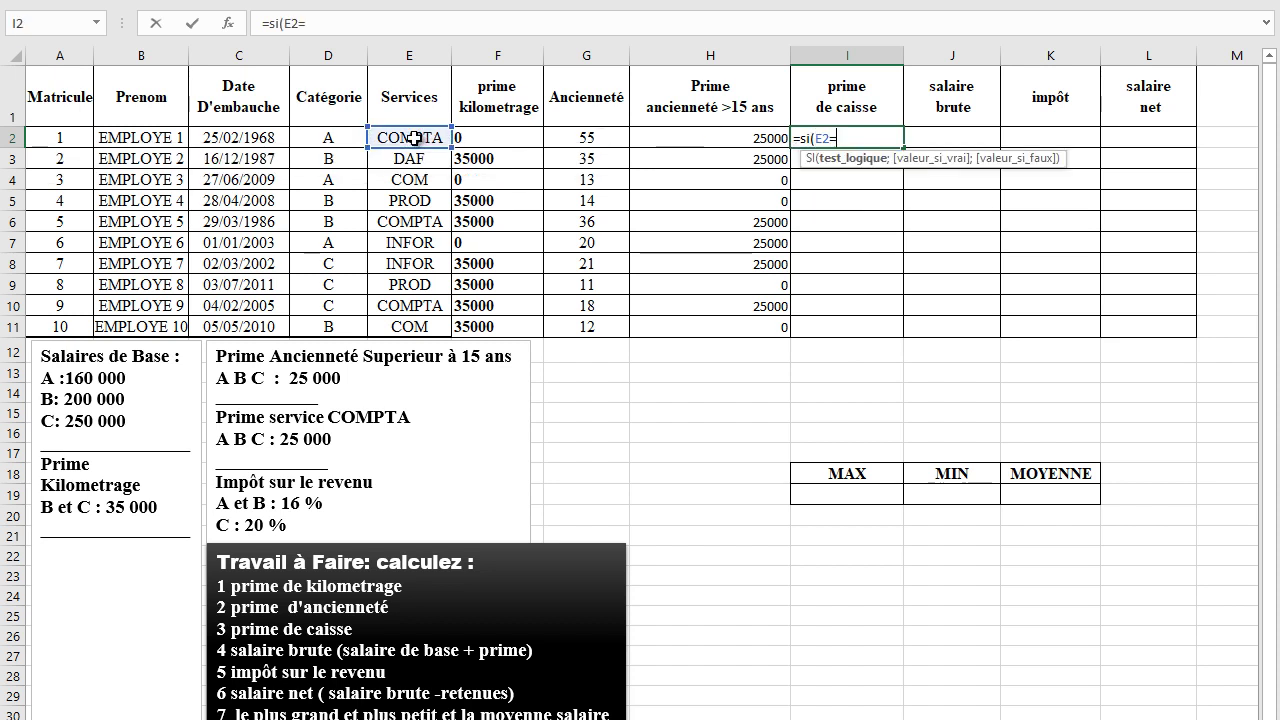
pyautogui.write('"COMPTA')
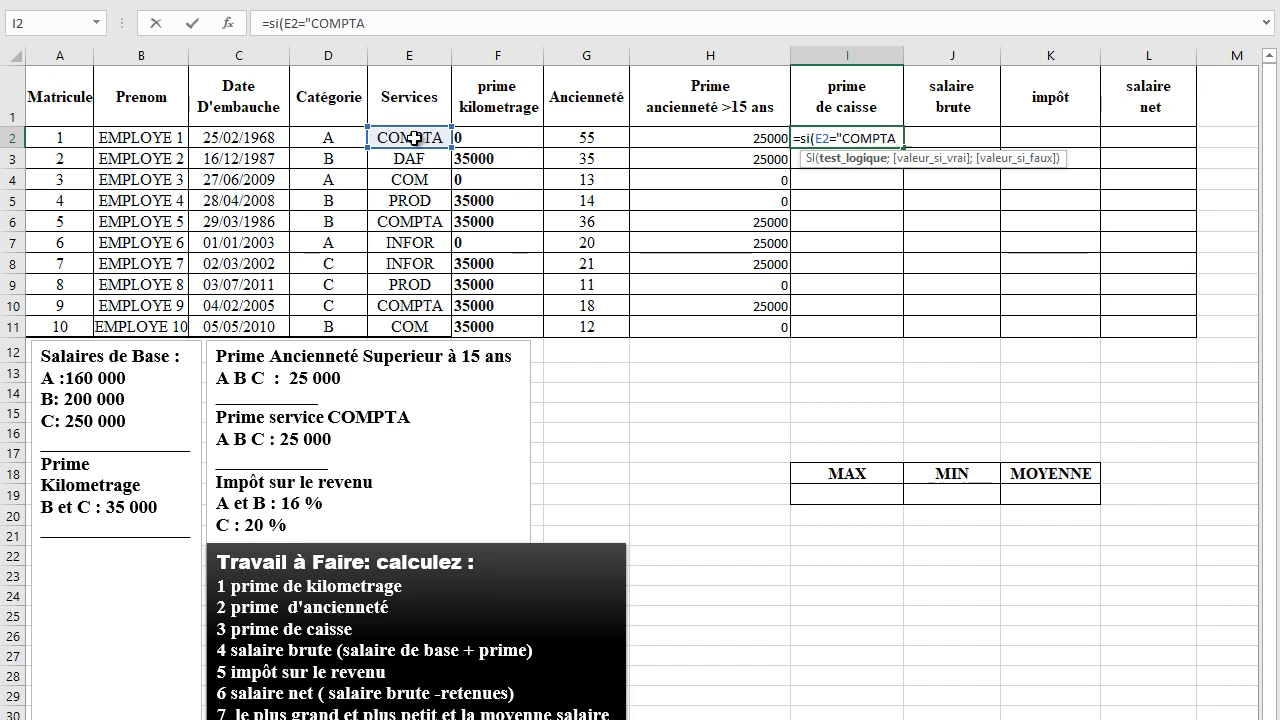
pyautogui.write('";')
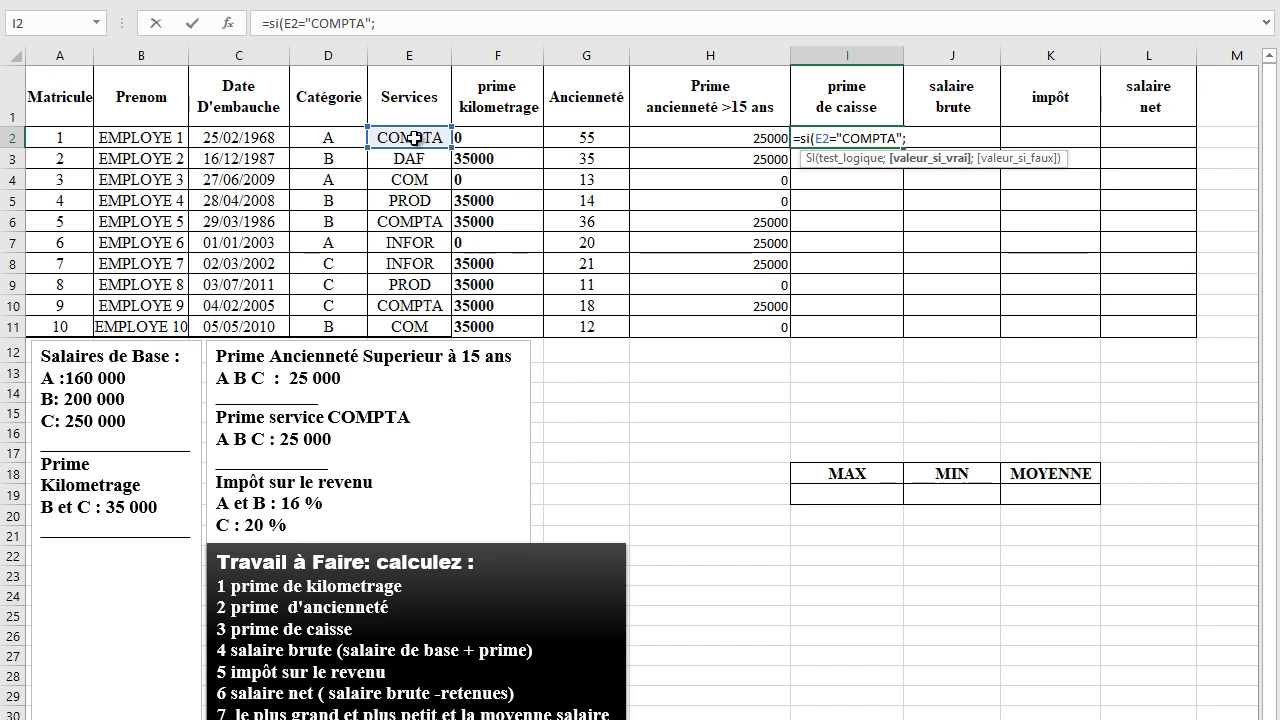
pyautogui.write('25000;')
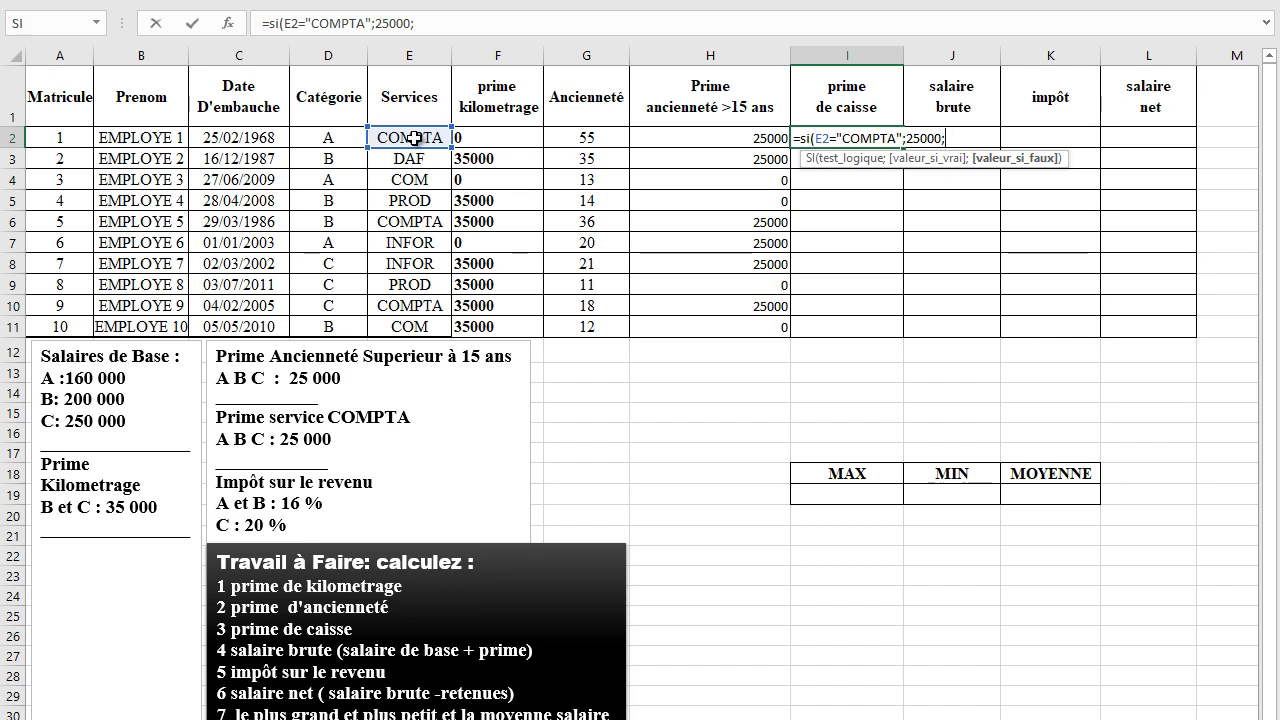
pyautogui.write('0)')
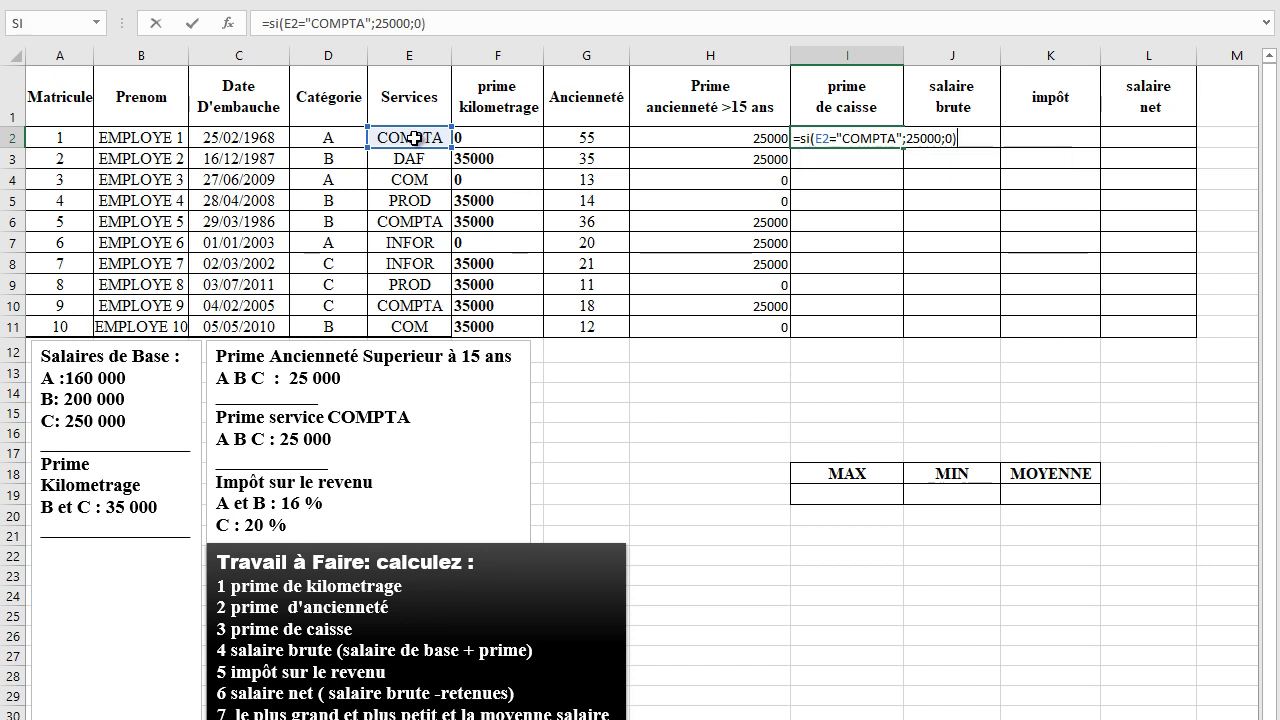
pyautogui.hotkey('ctrl', 'Return')
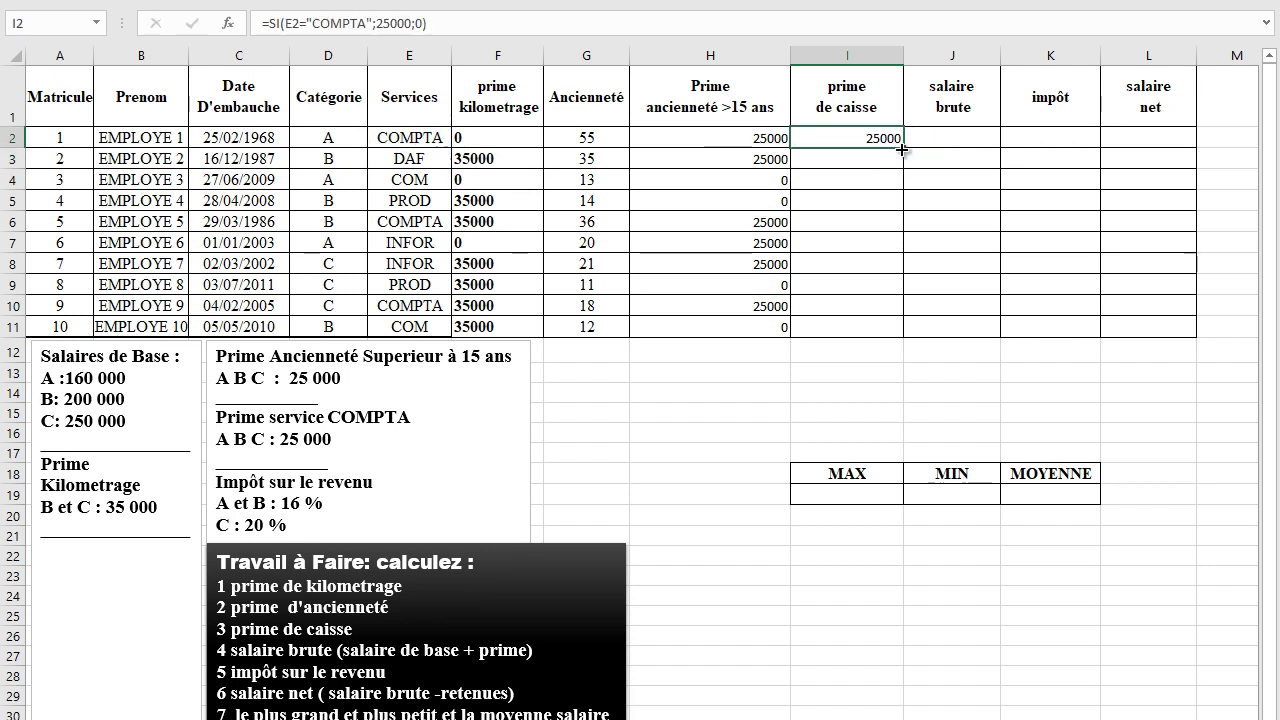
pyautogui.moveTo(903, 150); pyautogui.dragTo(913, 337)
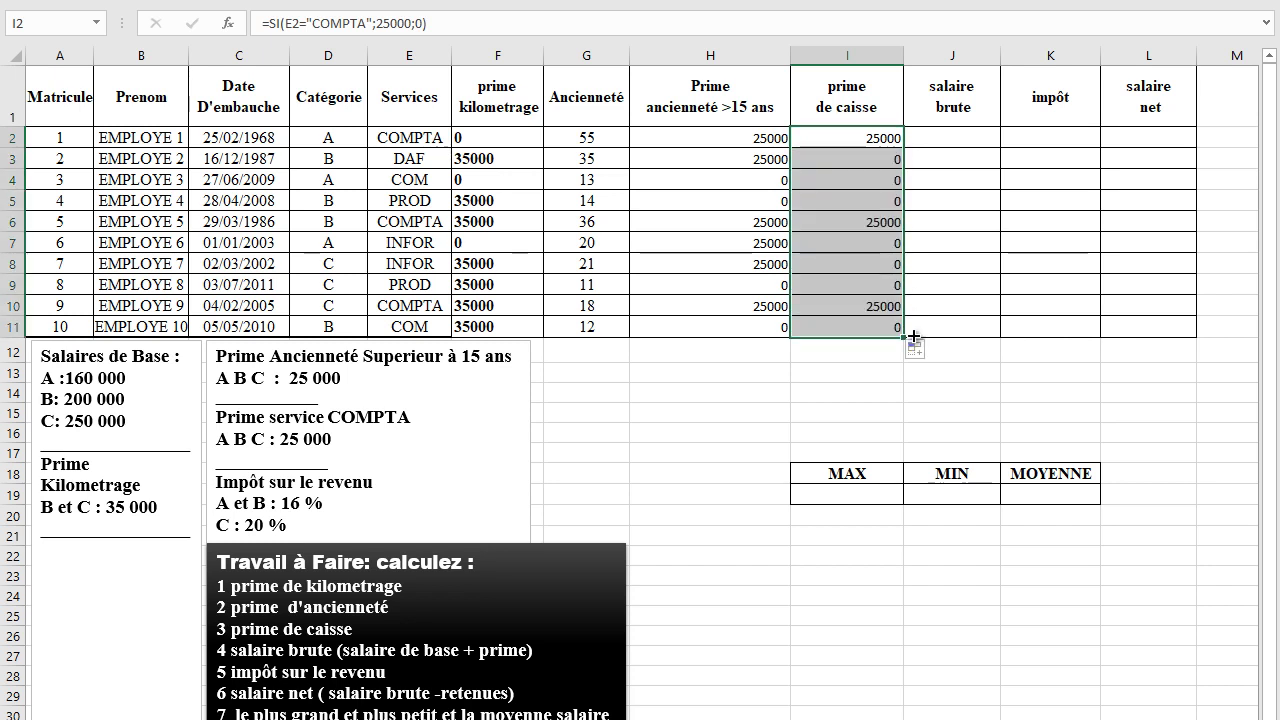
# Start the gross salary formula in J2 with an SI function testing whether D2 equals "A".
pyautogui.click(932, 137)
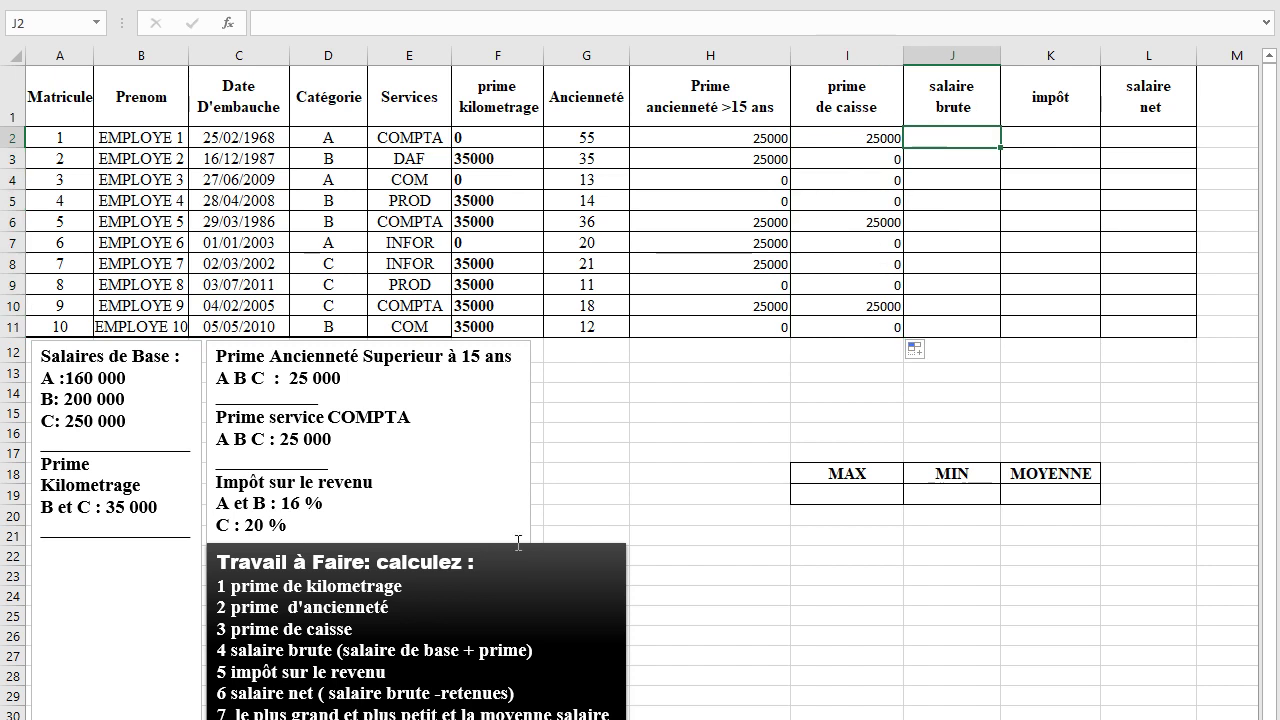
pyautogui.click(473, 589)
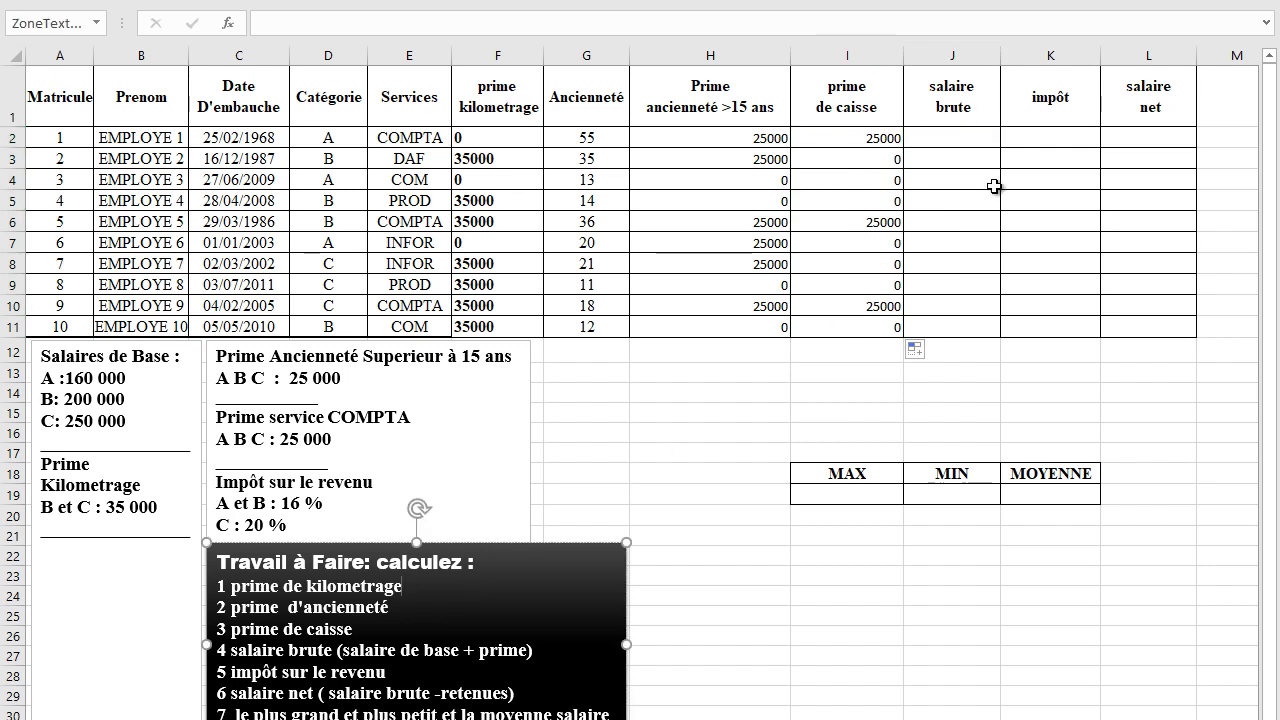
pyautogui.click(917, 139)
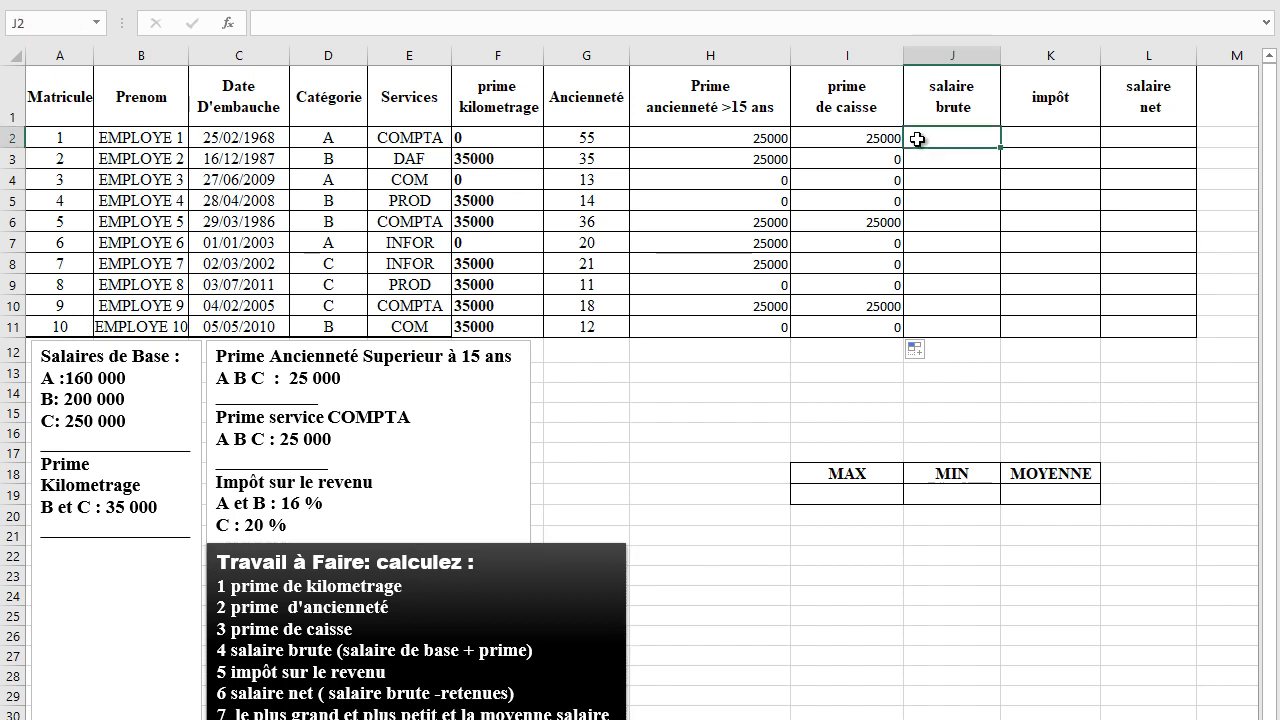
pyautogui.write('=')
pyautogui.write('s')
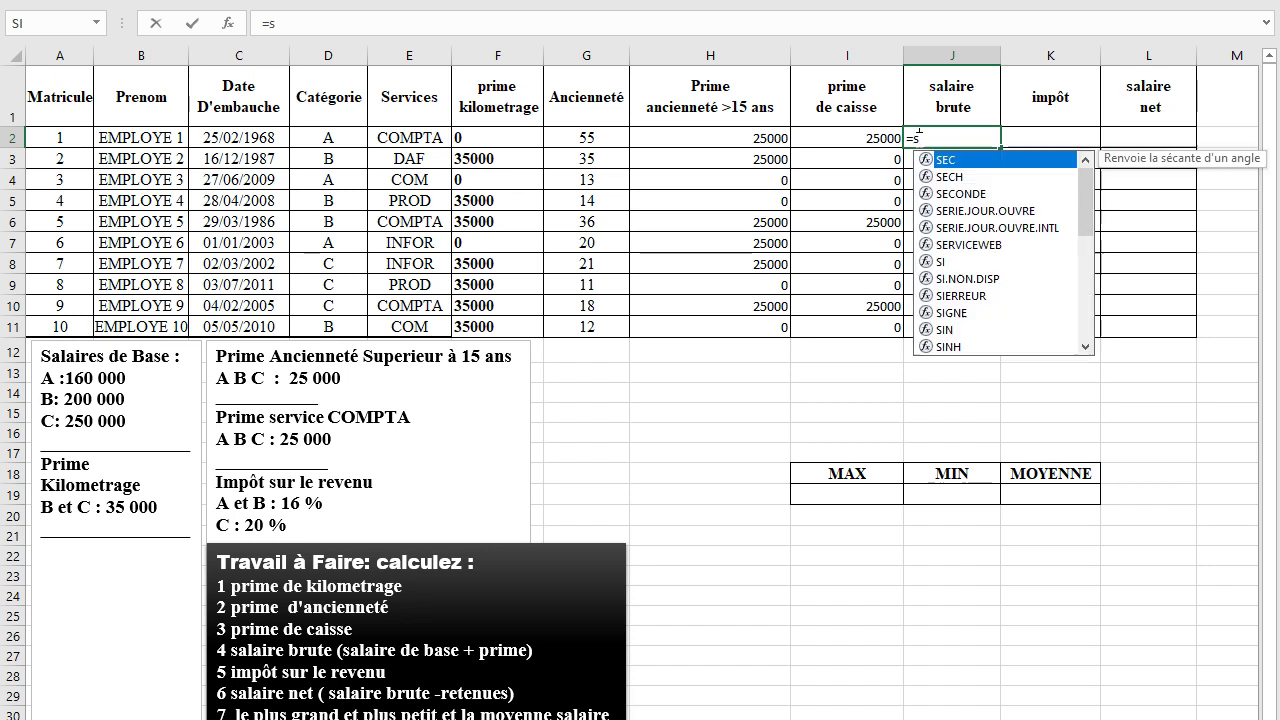
pyautogui.write('i(')
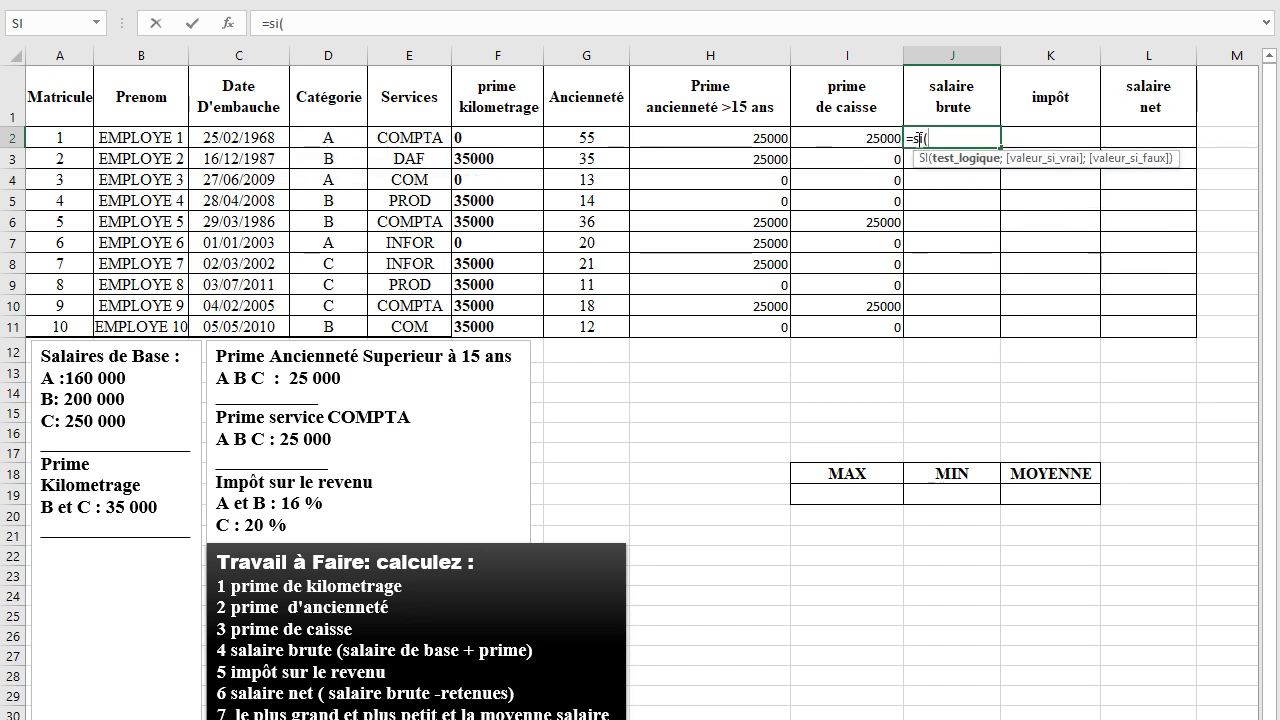
pyautogui.click(320, 137)
pyautogui.write('=')
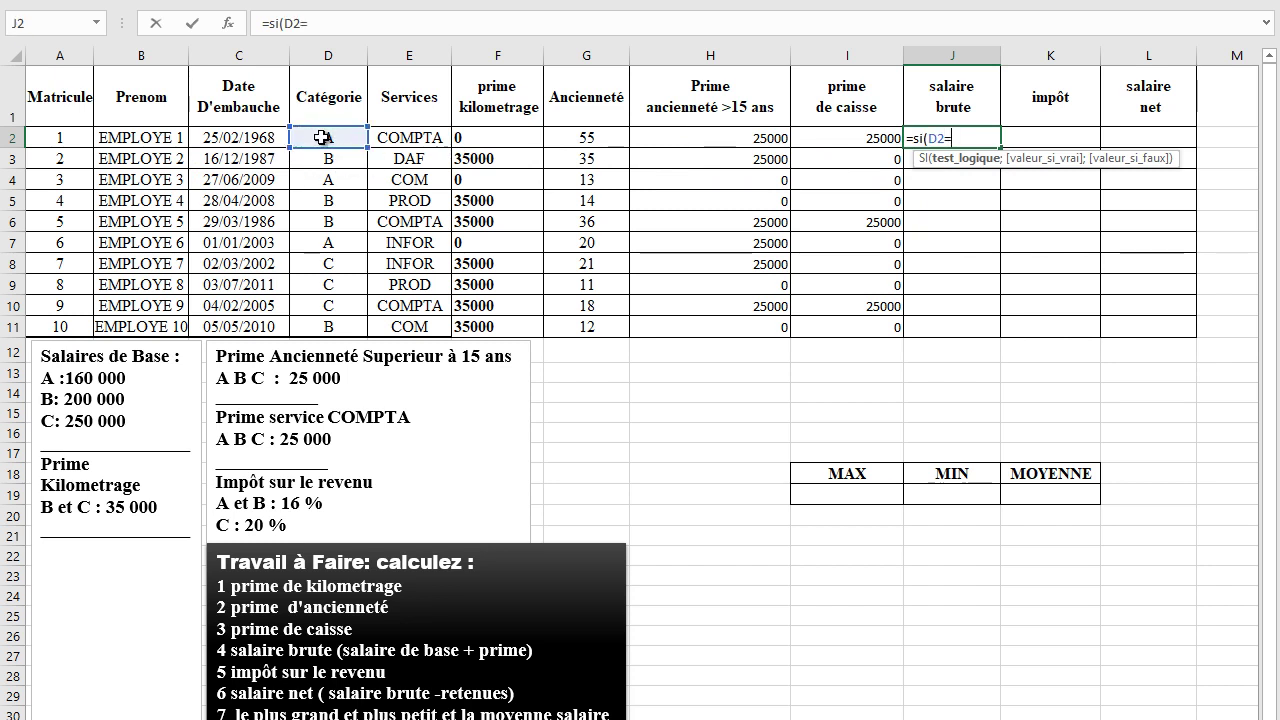
pyautogui.write('"A";')
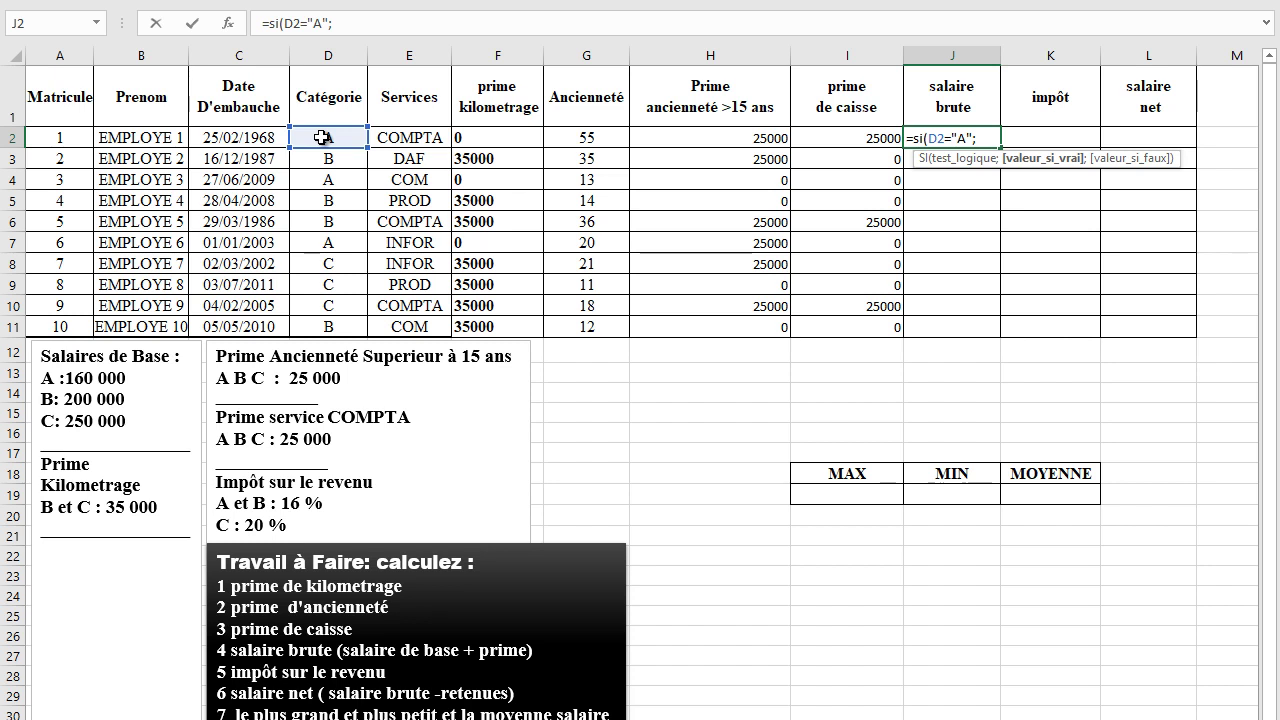
# Set the J2 formula's value for category A to 160000+F2+H2+I2.
pyautogui.write('160000+')
pyautogui.click(471, 136)
pyautogui.write('+')
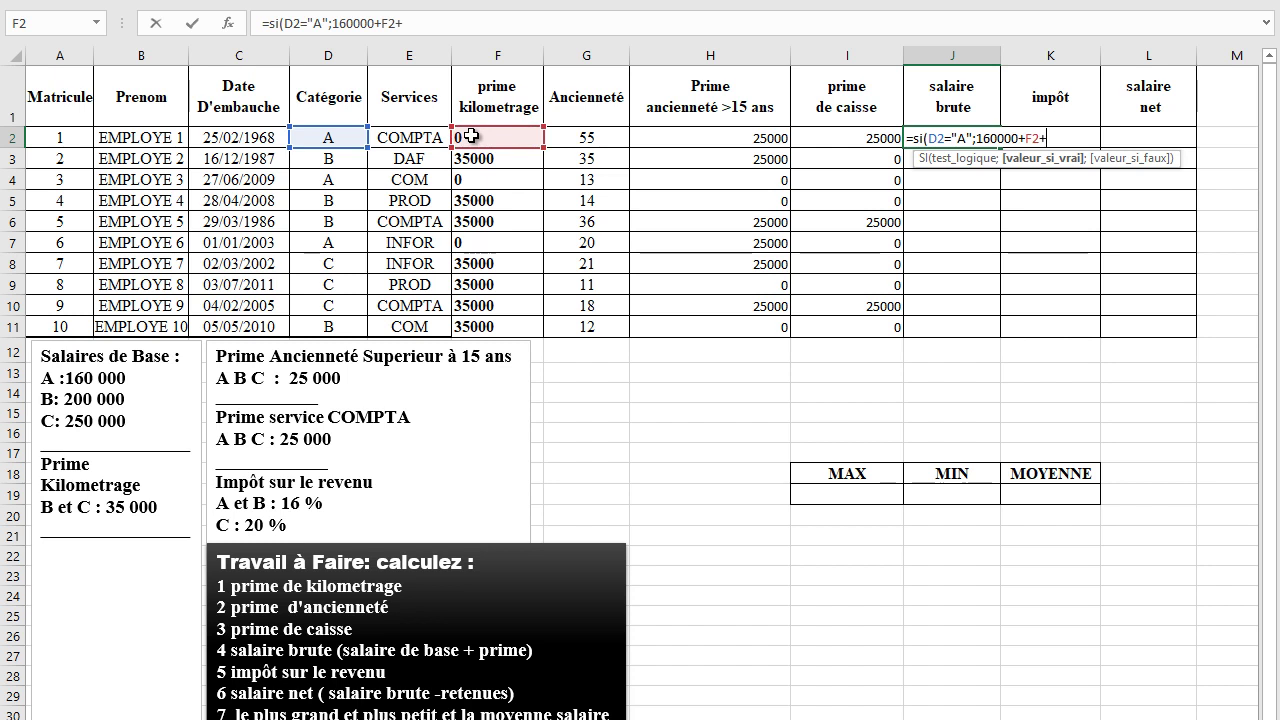
pyautogui.click(701, 146)
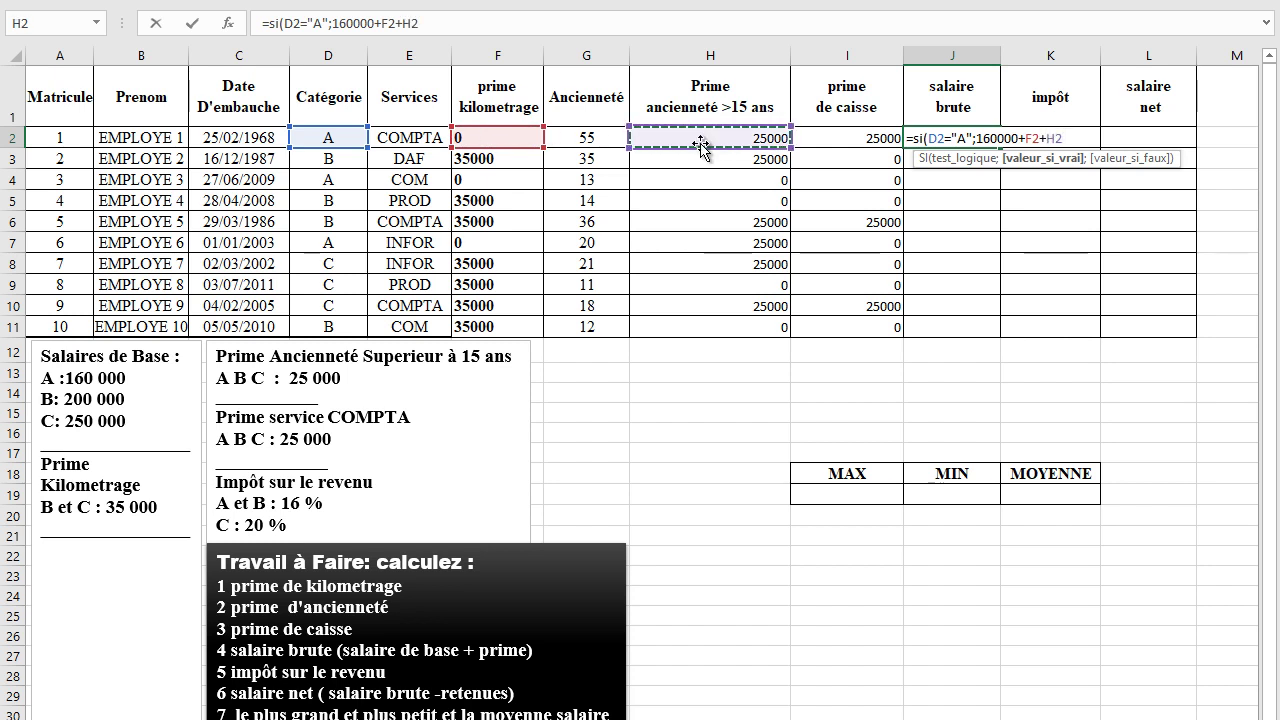
pyautogui.write('+')
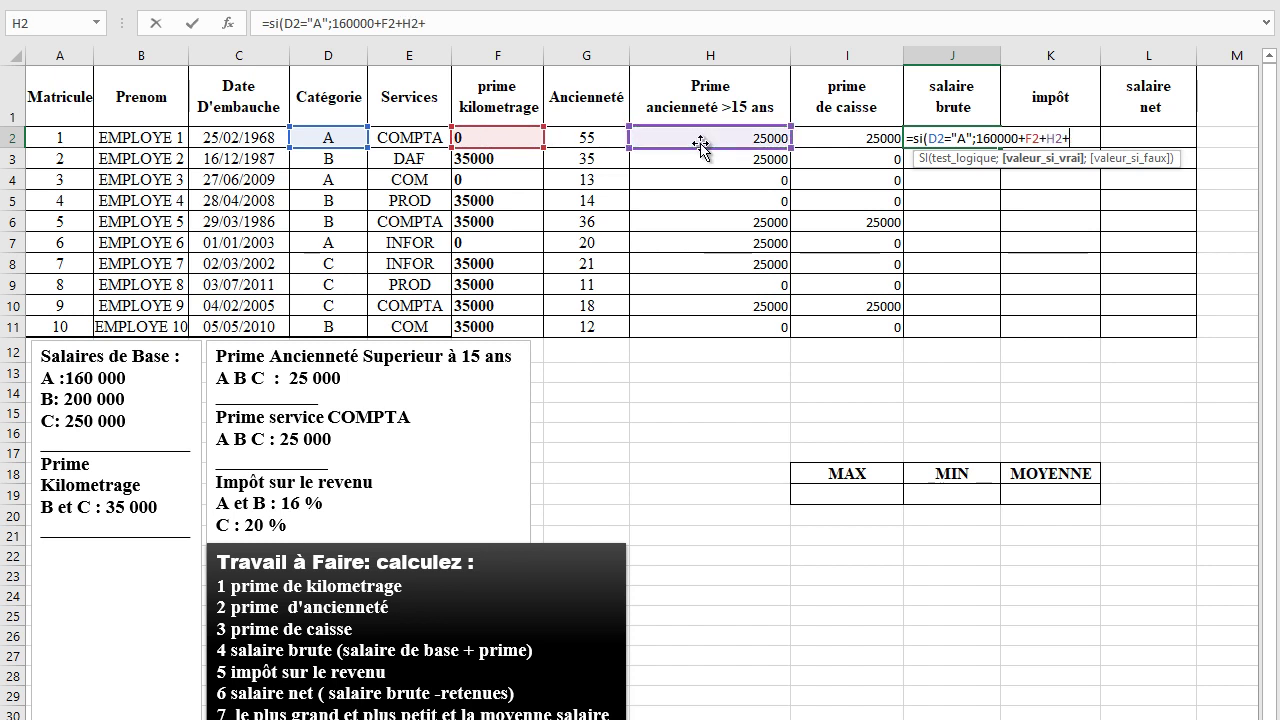
pyautogui.click(825, 138)
# Add a nested SI to the J2 gross salary formula that tests whether D2 equals "B".
pyautogui.write(';')
pyautogui.write('si')
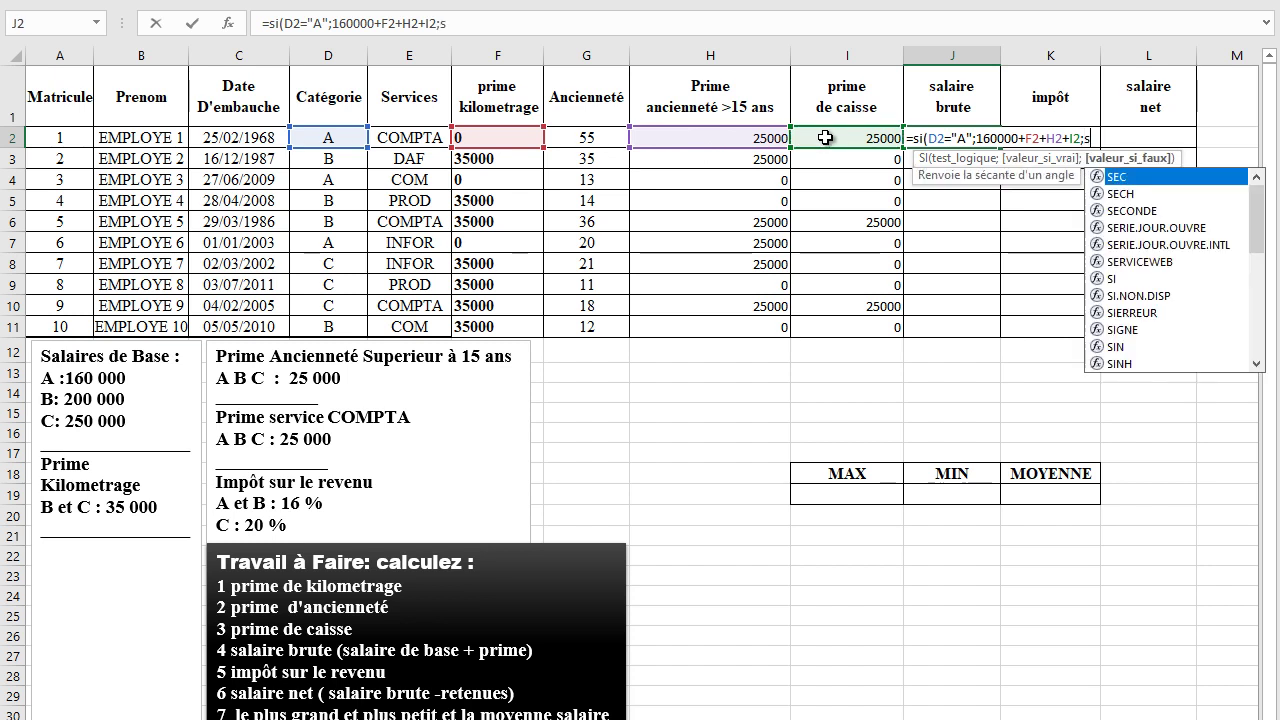
pyautogui.write('(')
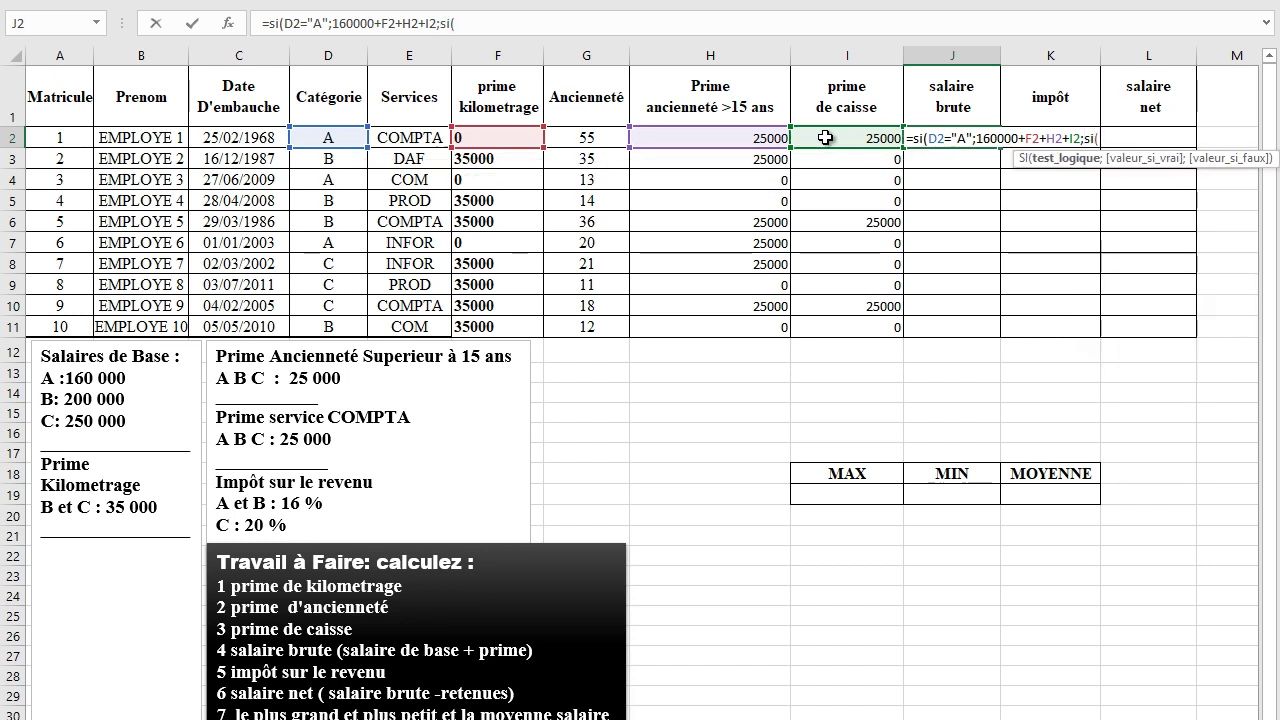
pyautogui.click(331, 140)
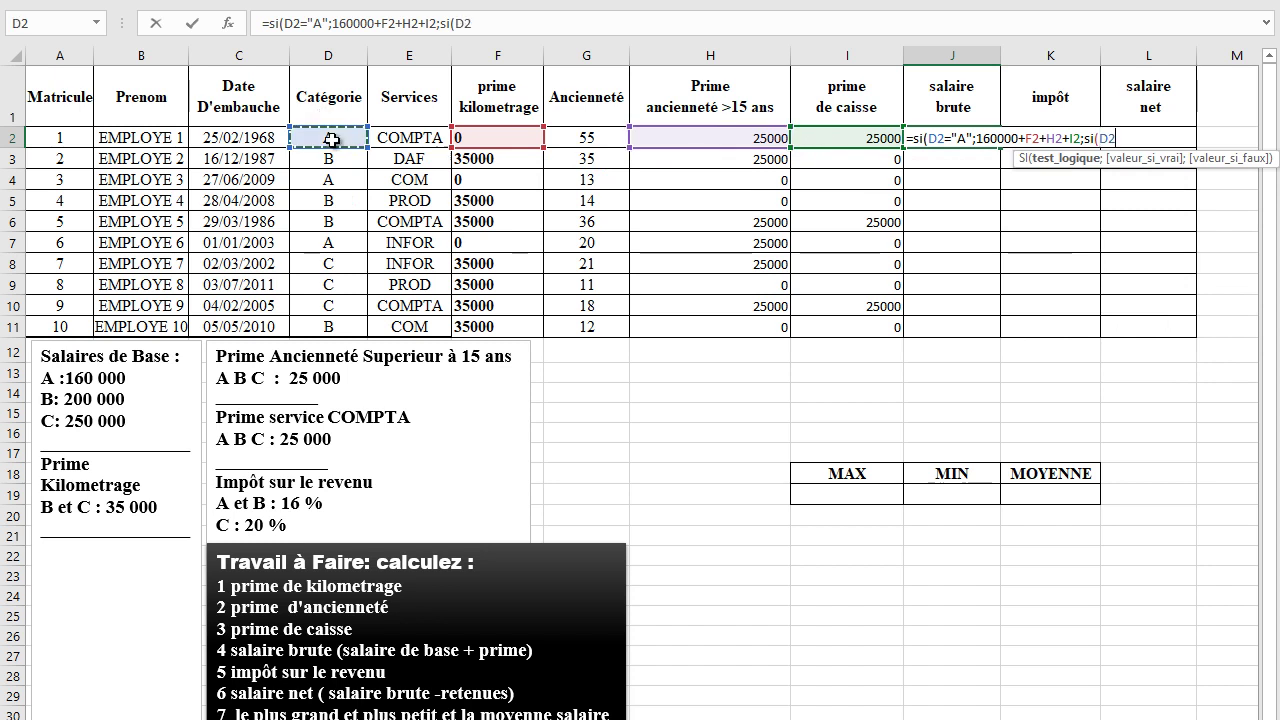
pyautogui.write('="B')
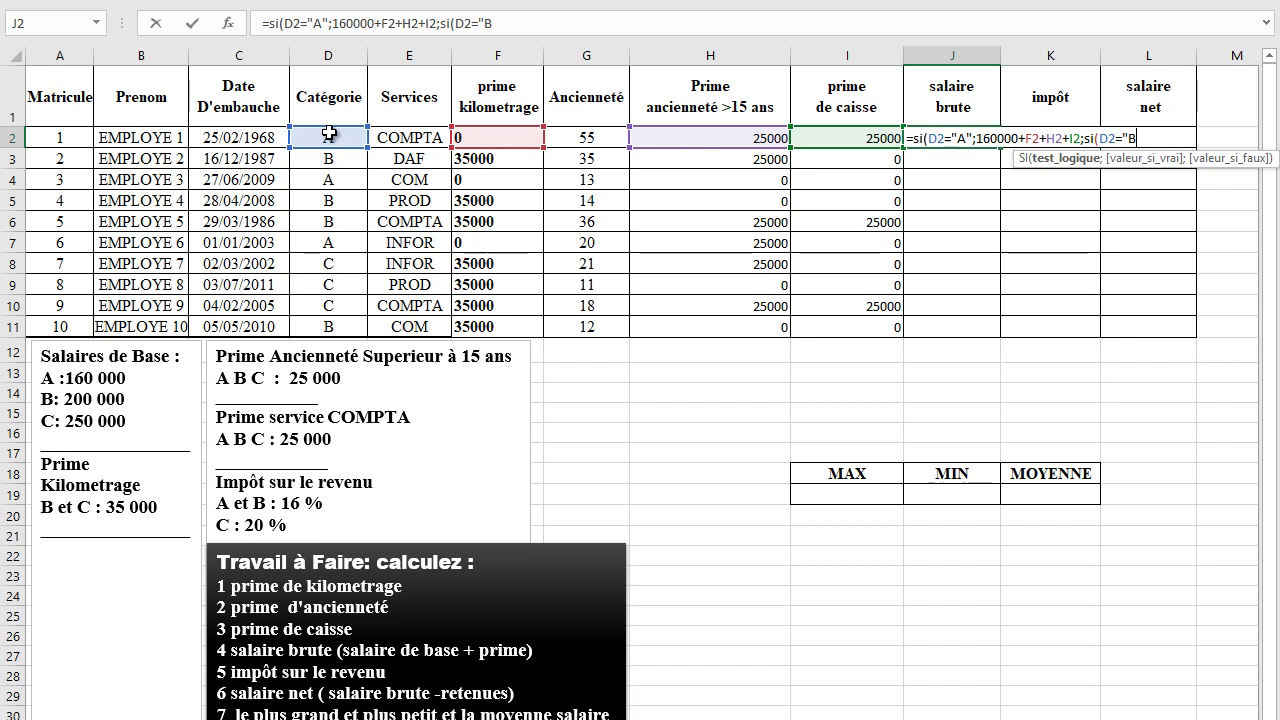
pyautogui.write('";')
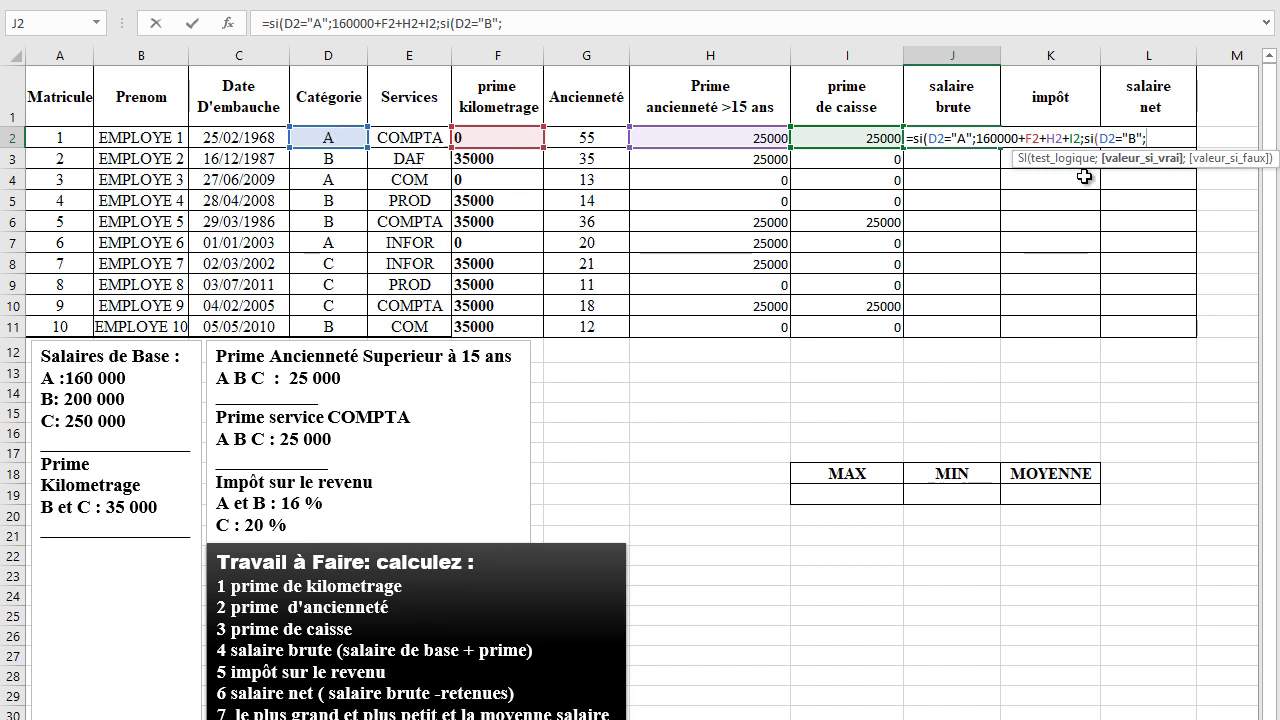
# Set the J2 formula's value for category B to 200000+F2+H2+I2.
pyautogui.write('200000+')
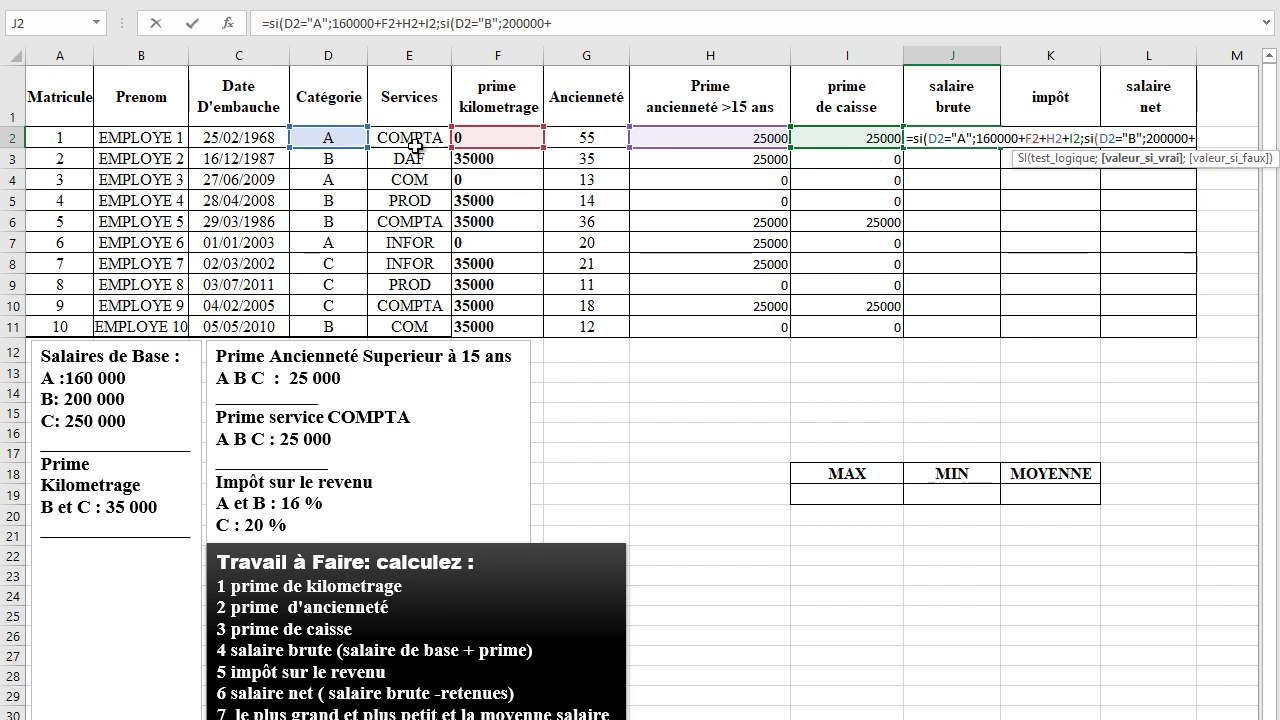
pyautogui.click(481, 140)
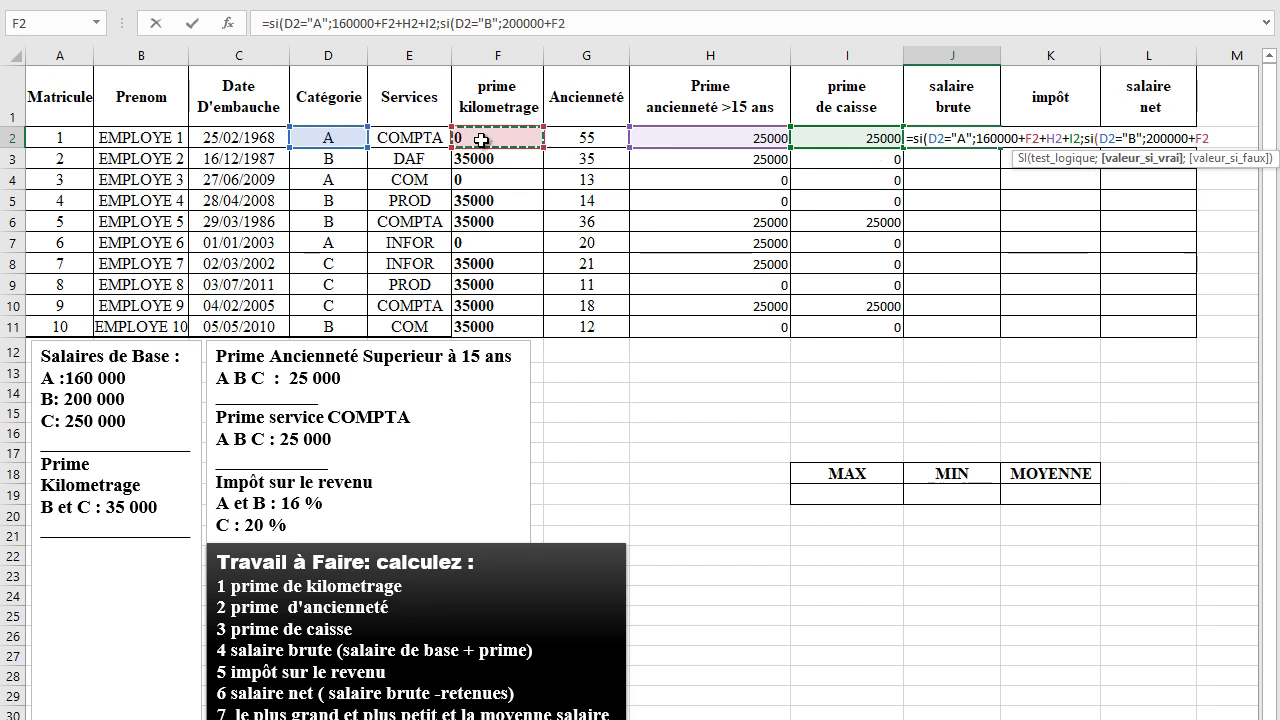
pyautogui.click(670, 141)
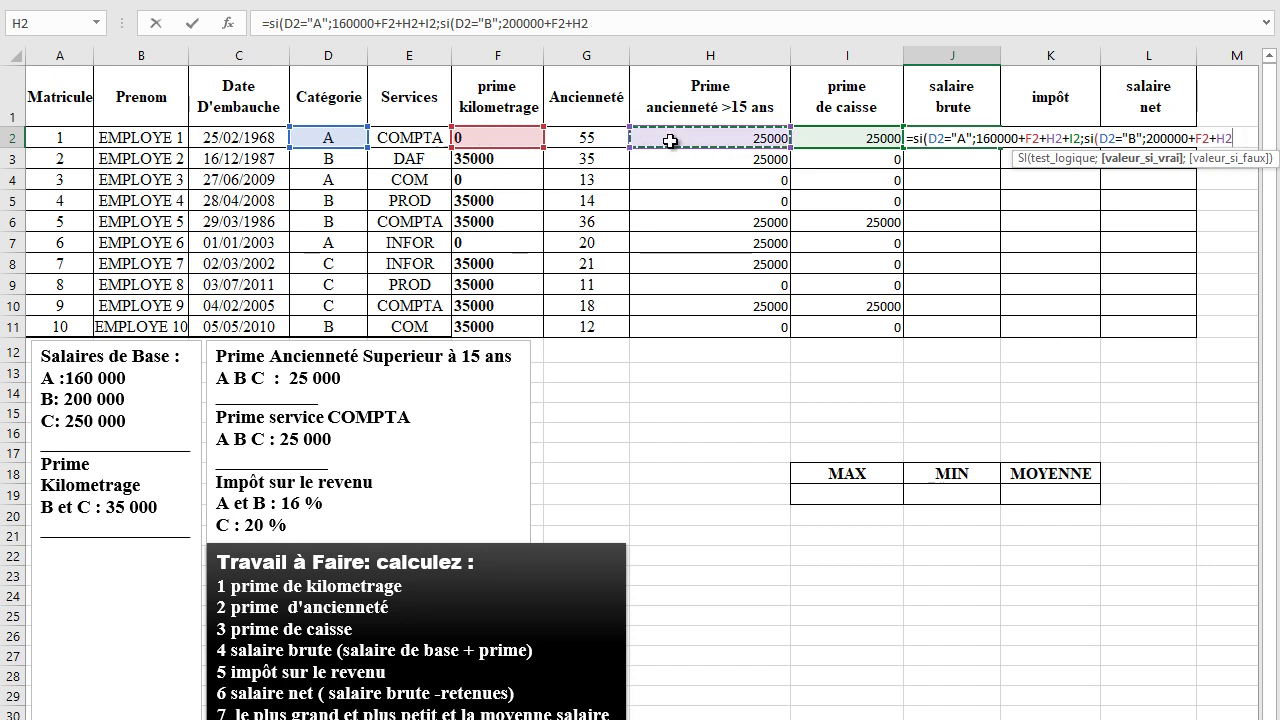
pyautogui.write('+')
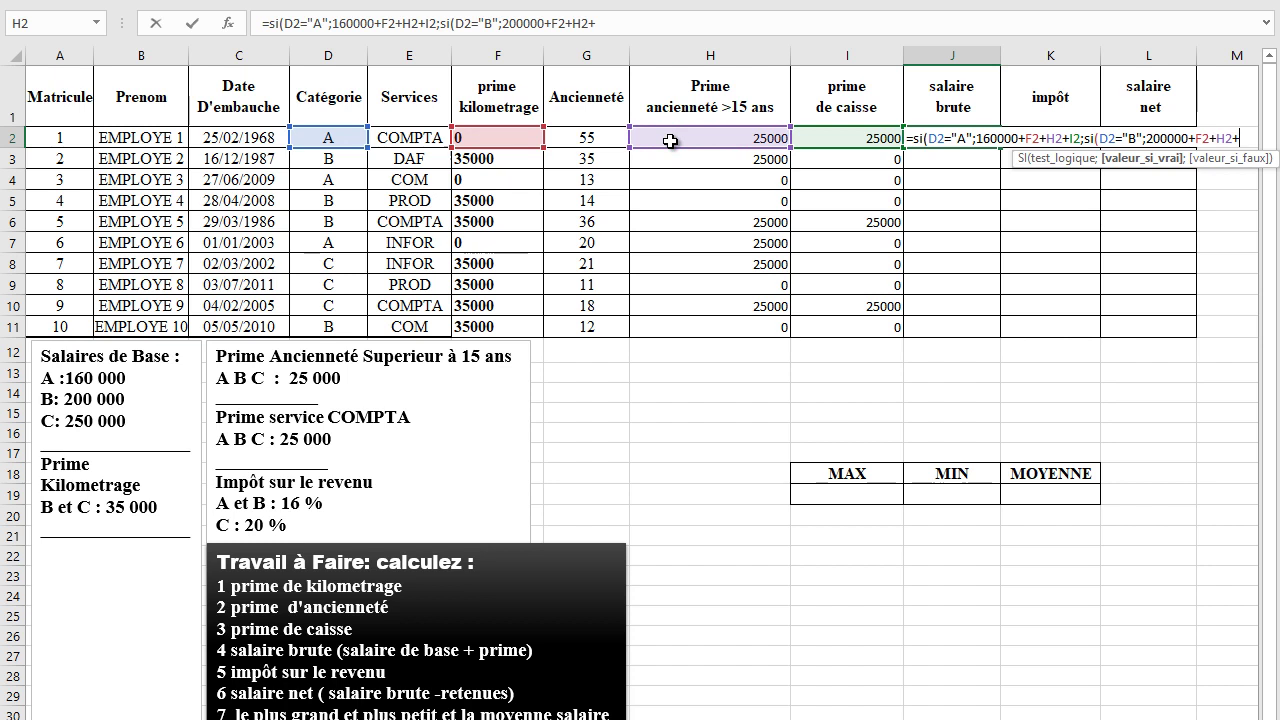
pyautogui.click(832, 139)
# Add a third nested SI to the J2 formula that tests whether D2 equals "C".
pyautogui.write(';')
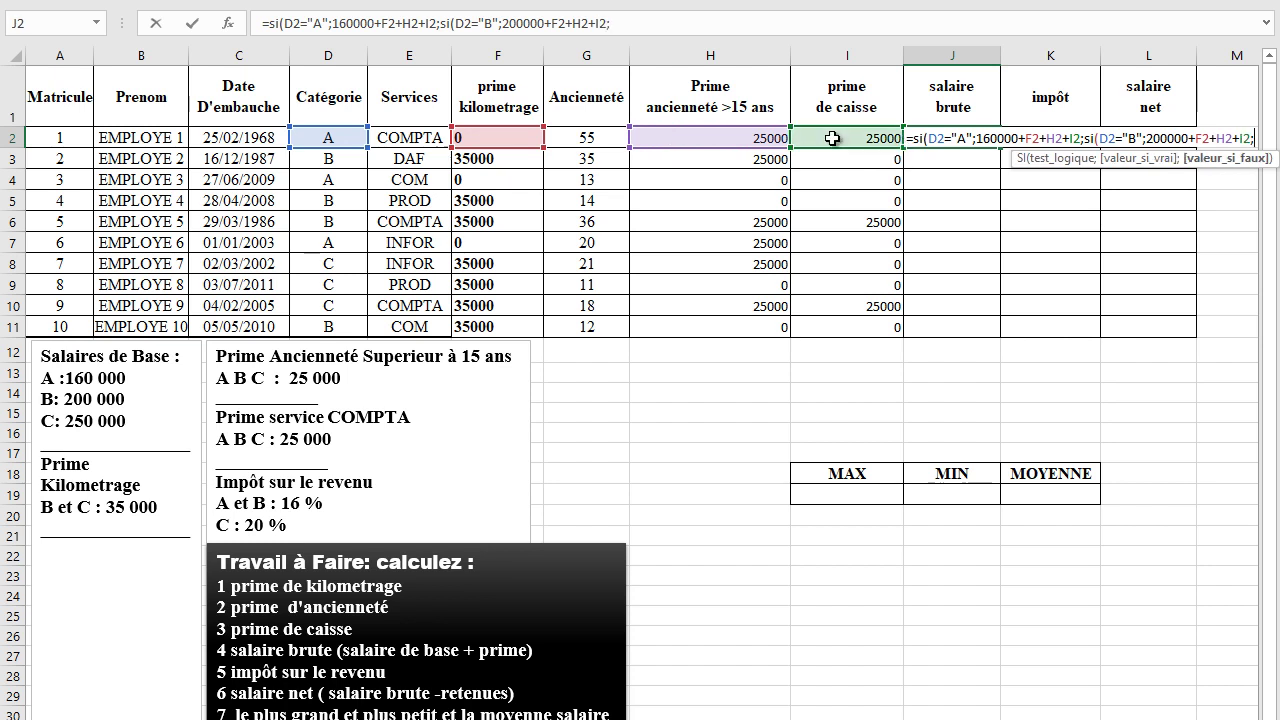
pyautogui.write('si')
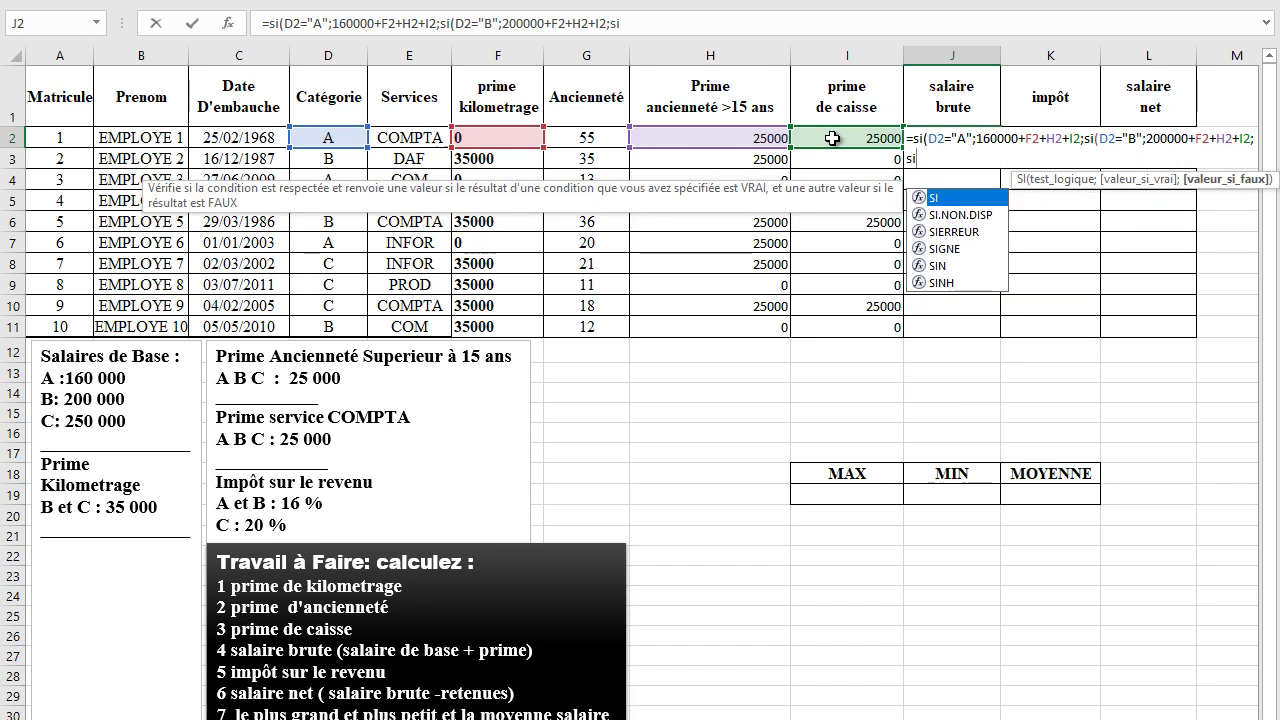
pyautogui.write('(')
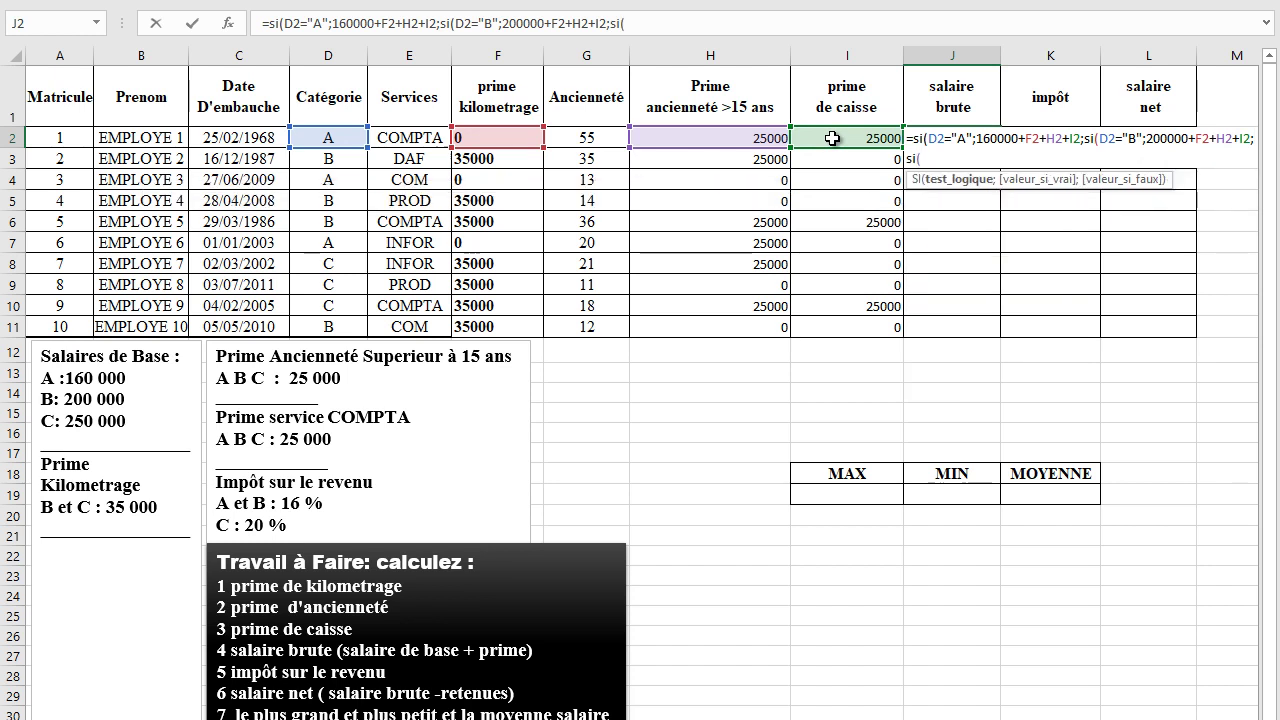
pyautogui.click(301, 138)
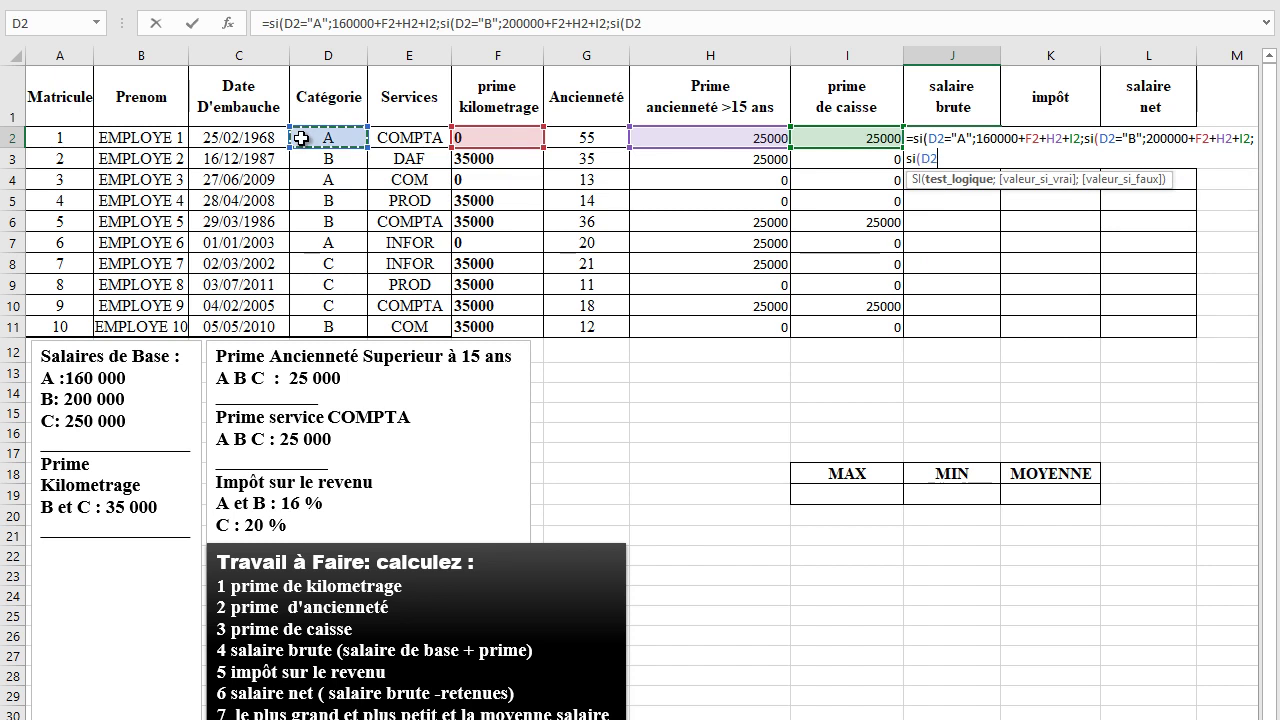
pyautogui.write('="C";')
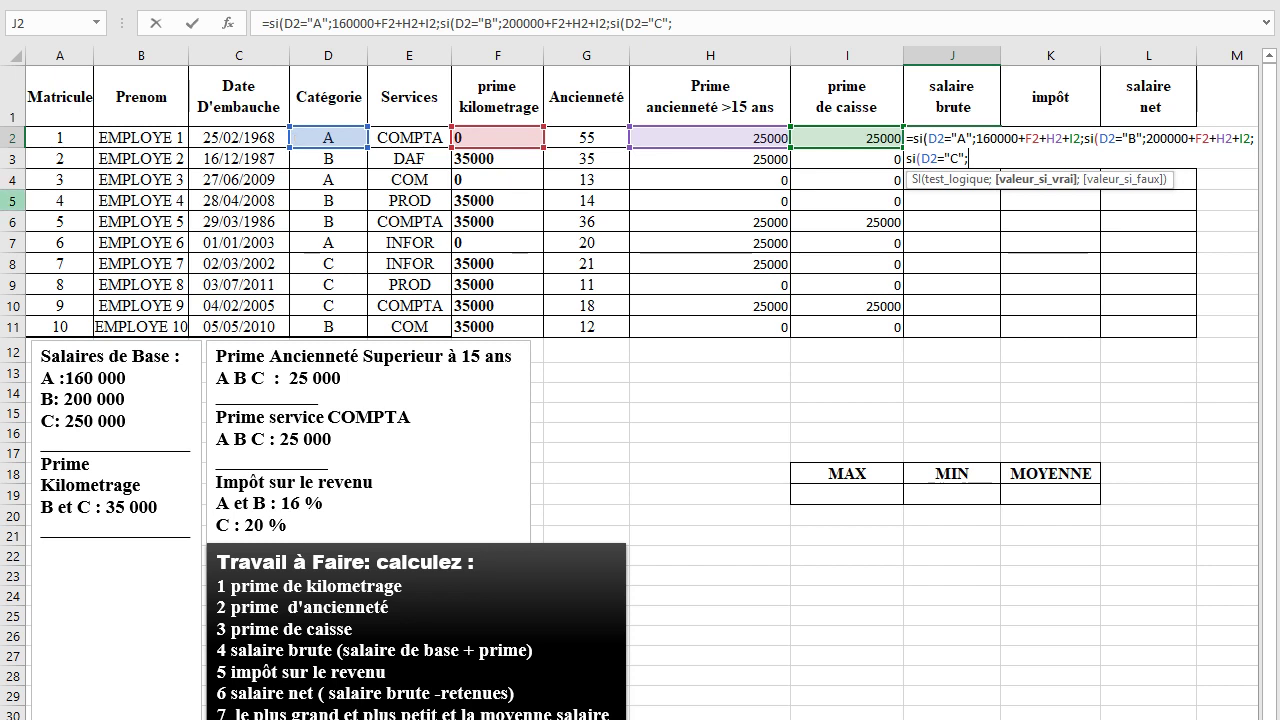
# Complete the J2 formula with 250000+F2+H2+I2 for category C and fill it down to J11.
pyautogui.write('250000')
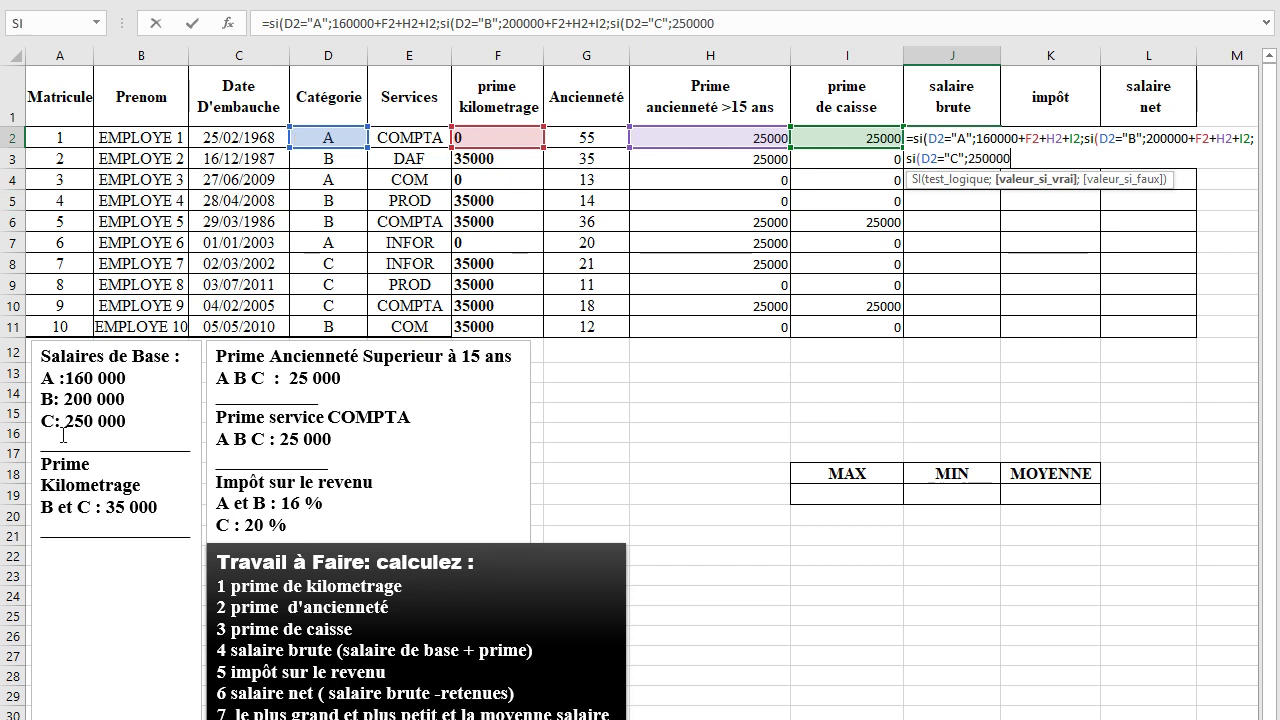
pyautogui.write('+')
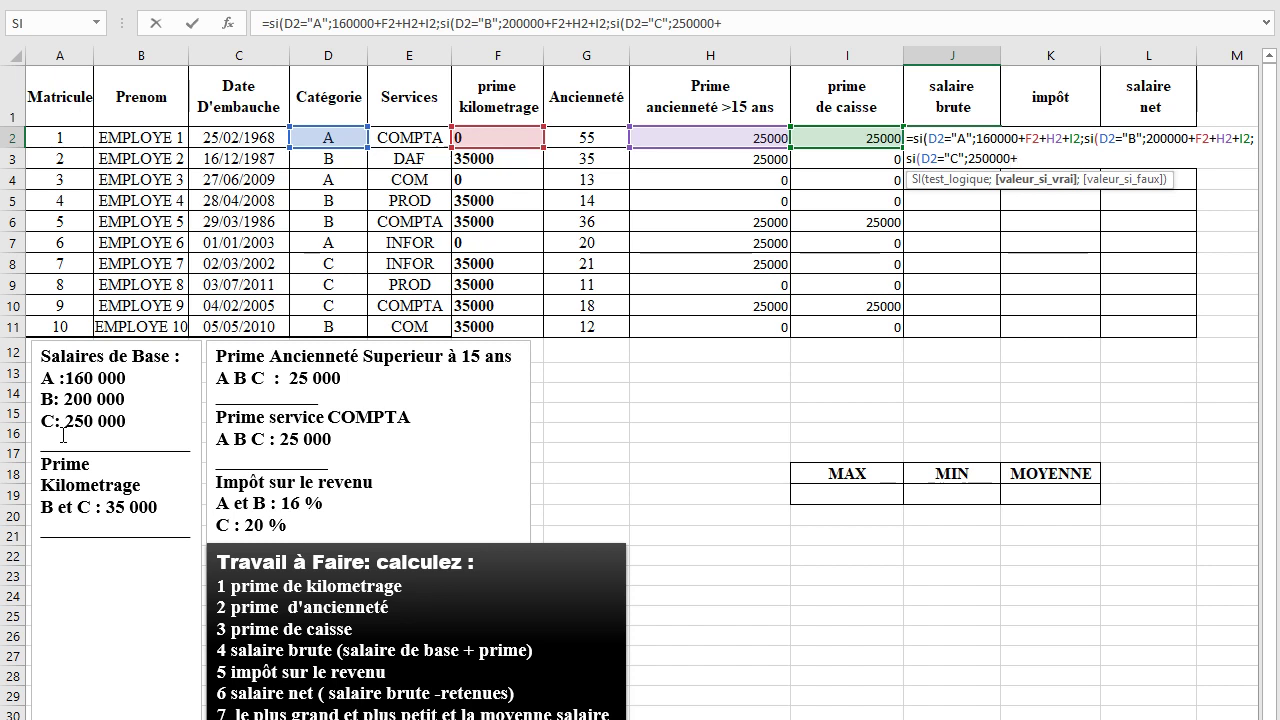
pyautogui.click(503, 132)
pyautogui.write('+')
pyautogui.click(662, 139)
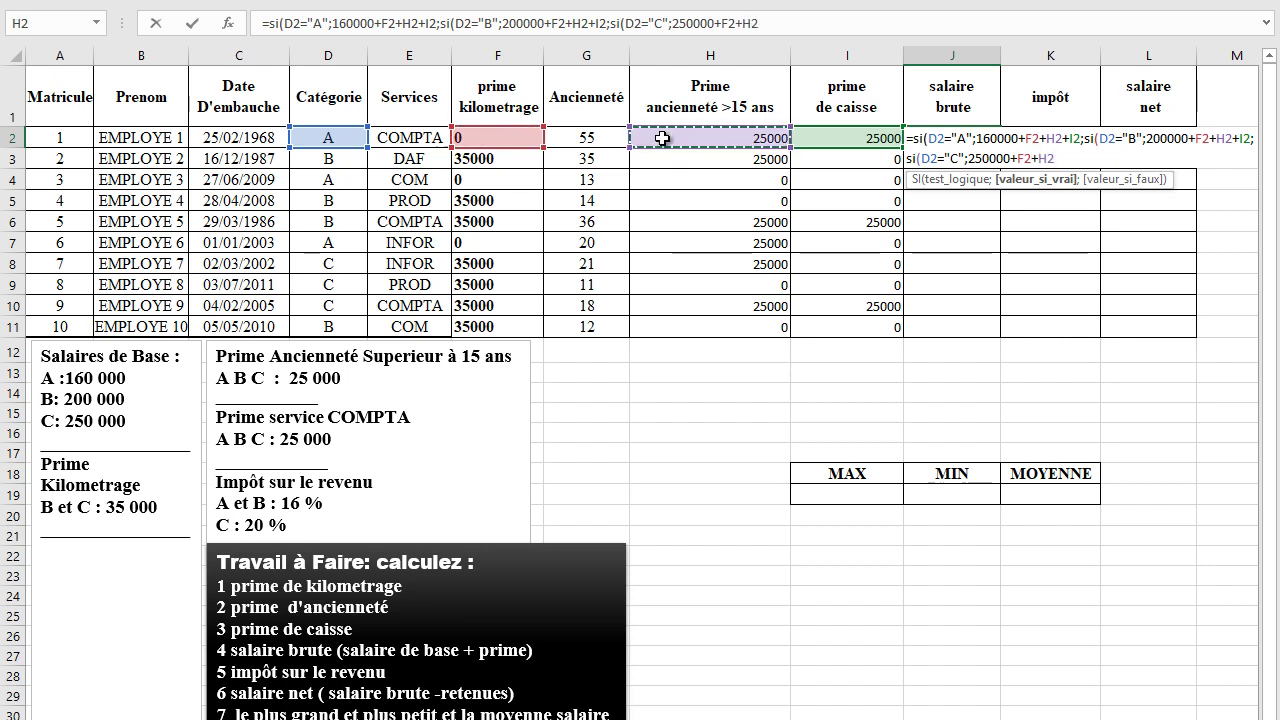
pyautogui.write('+')
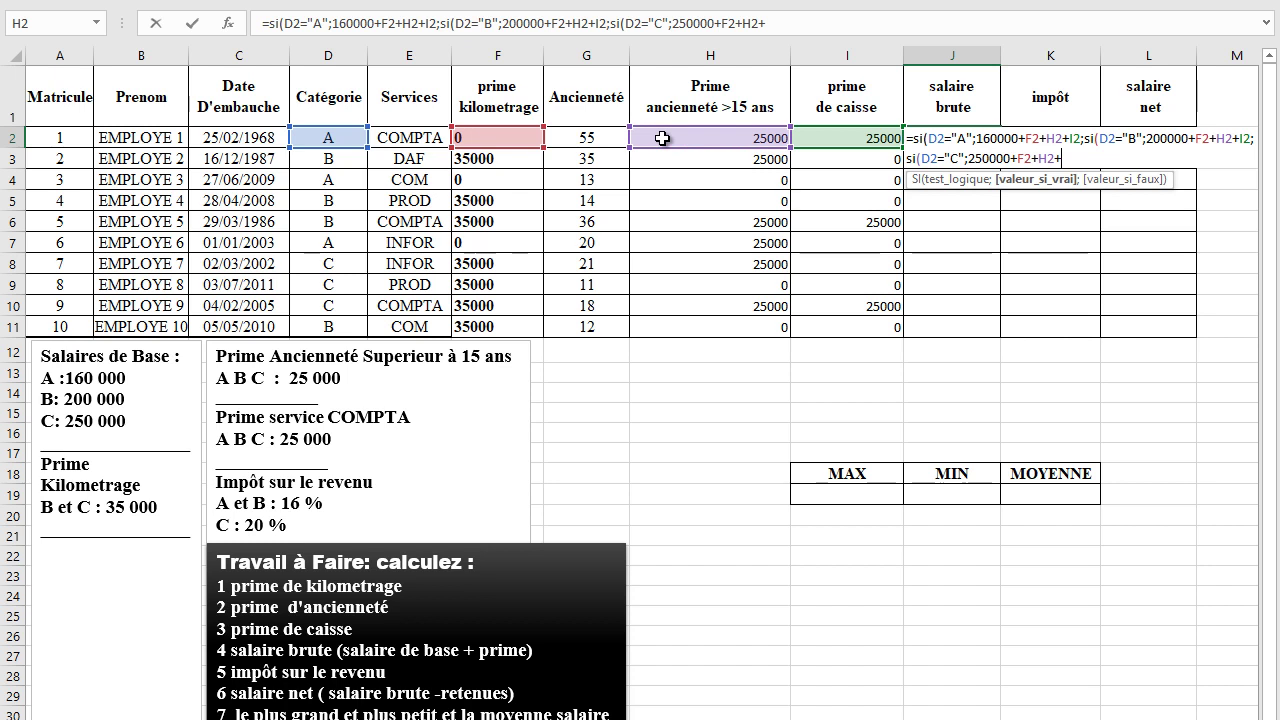
pyautogui.click(856, 139)
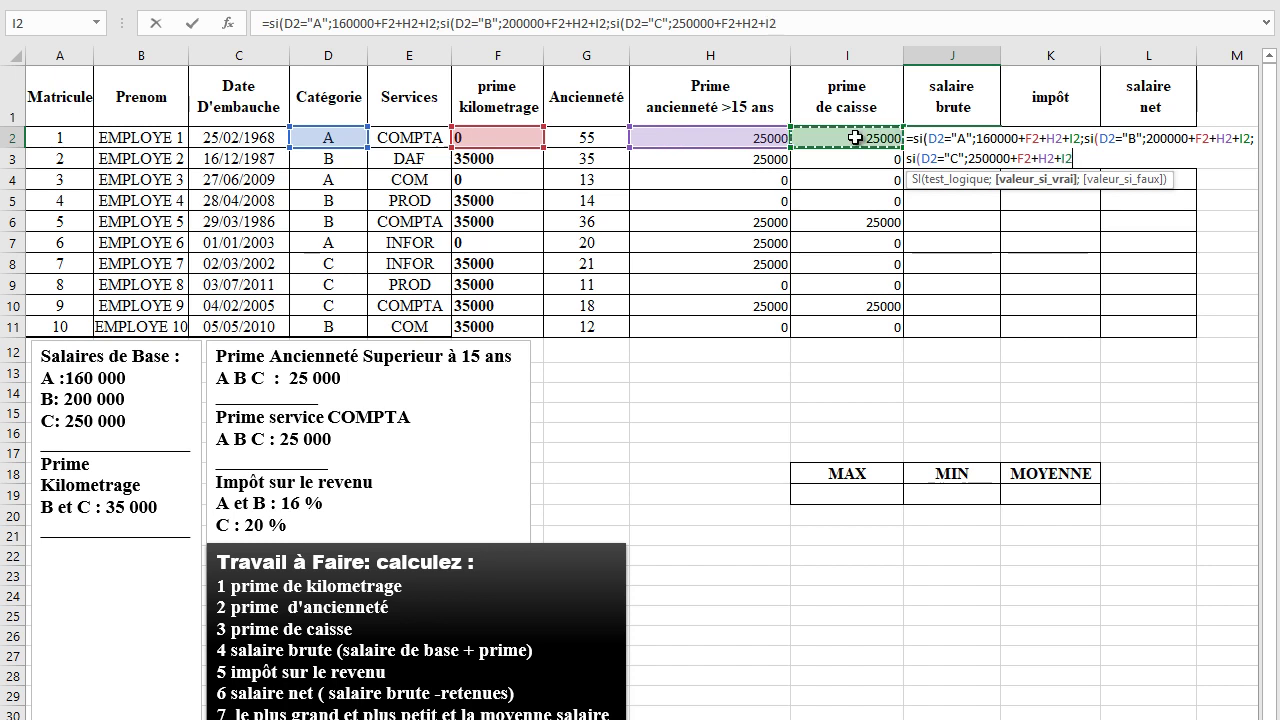
pyautogui.write(')))')
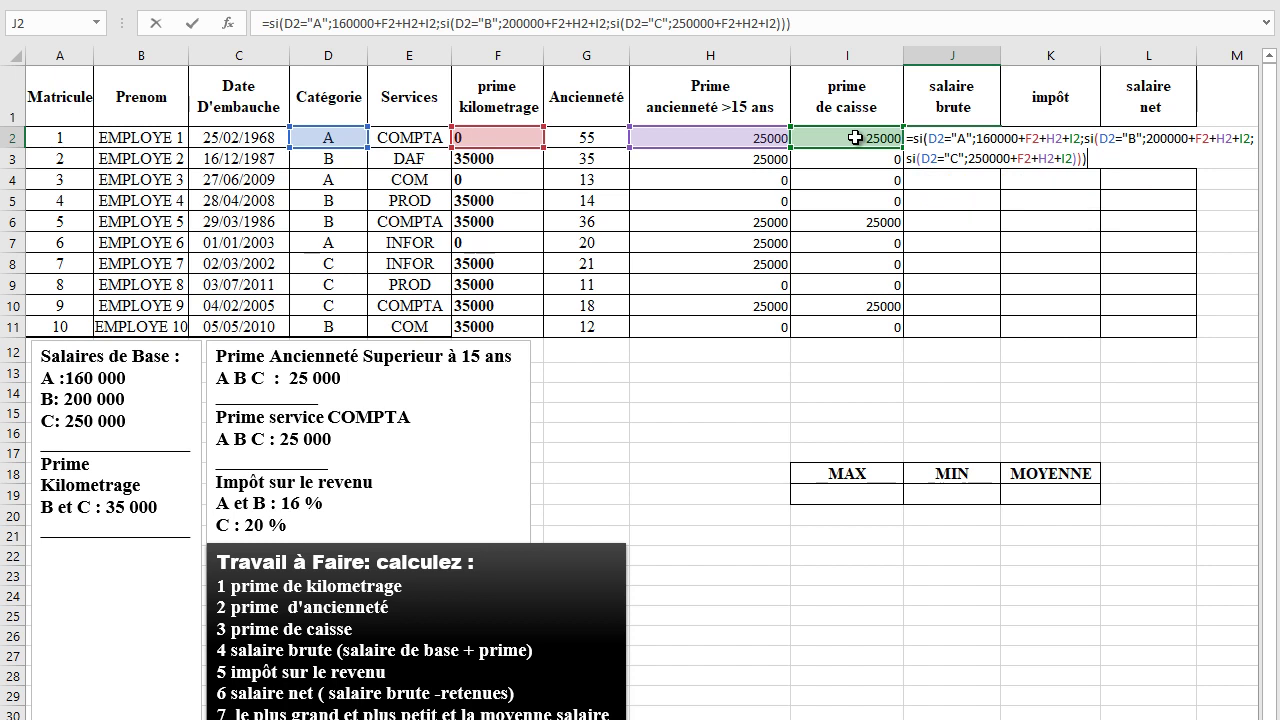
pyautogui.press('Return')
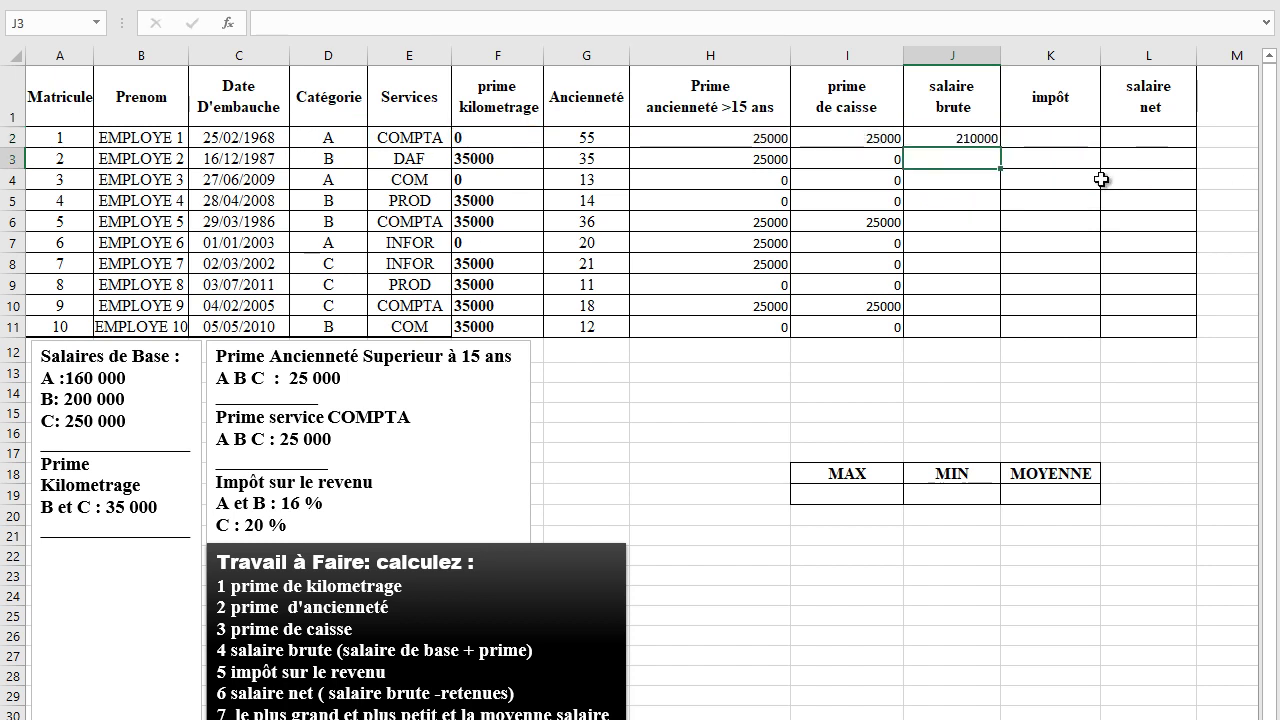
pyautogui.click(944, 139)
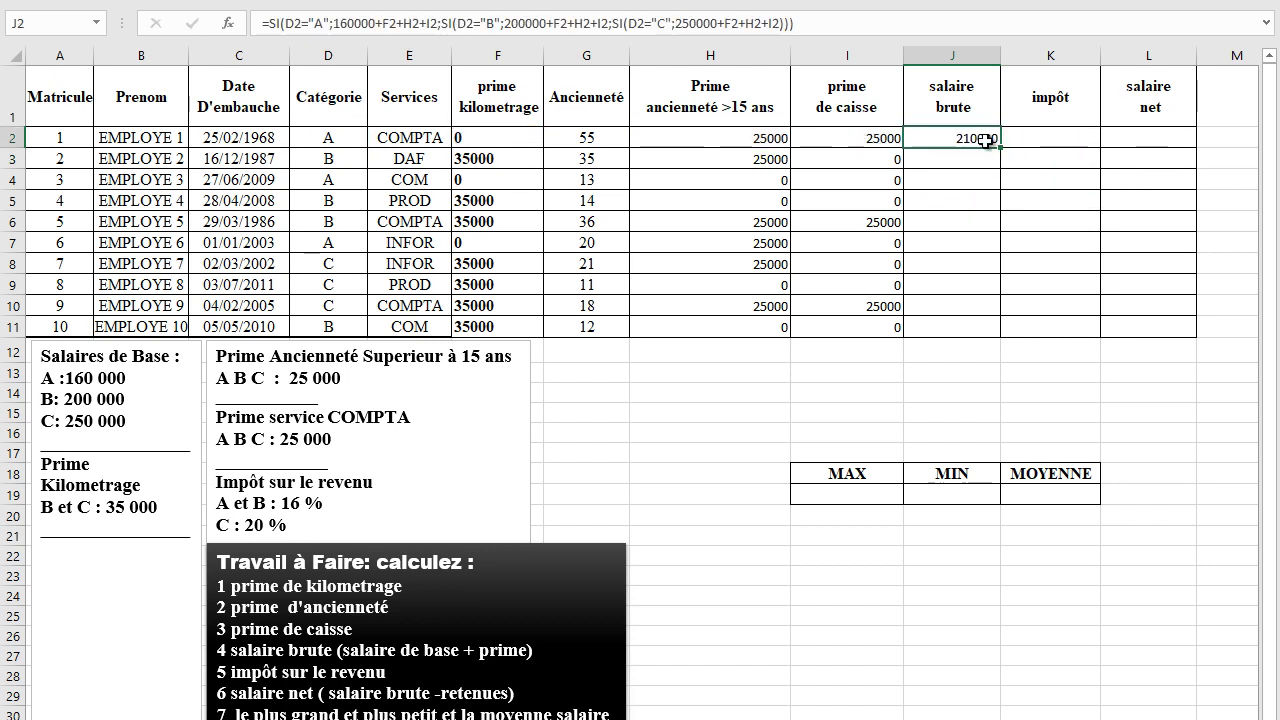
pyautogui.moveTo(997, 151); pyautogui.dragTo(1002, 332)
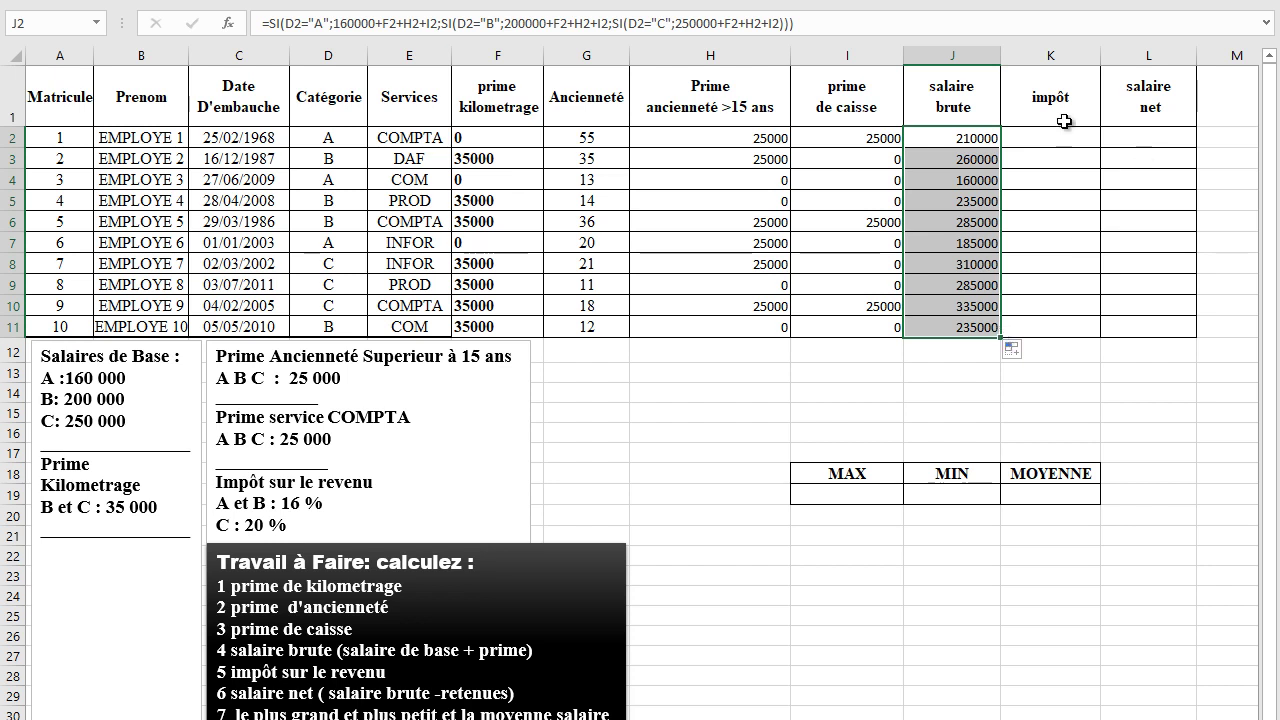
# Start the income tax formula in K2 with an SI function testing whether D2 equals "A".
pyautogui.click(1028, 137)
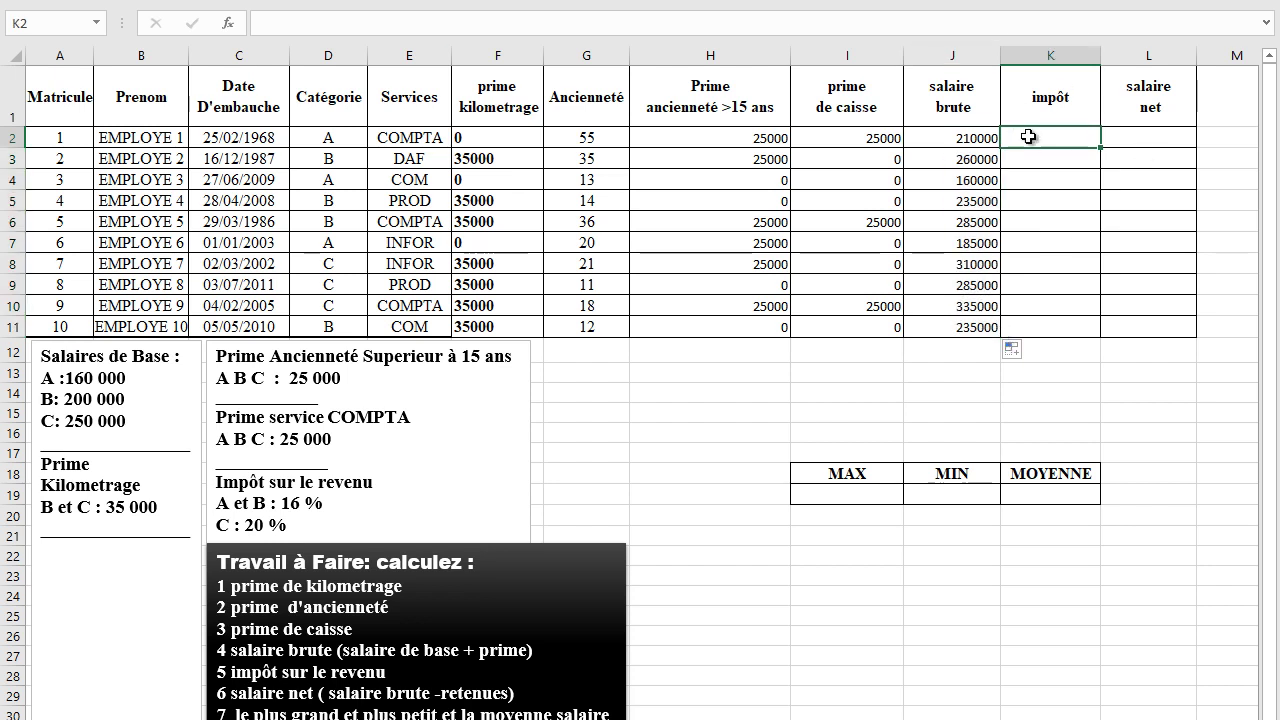
pyautogui.click(401, 633)
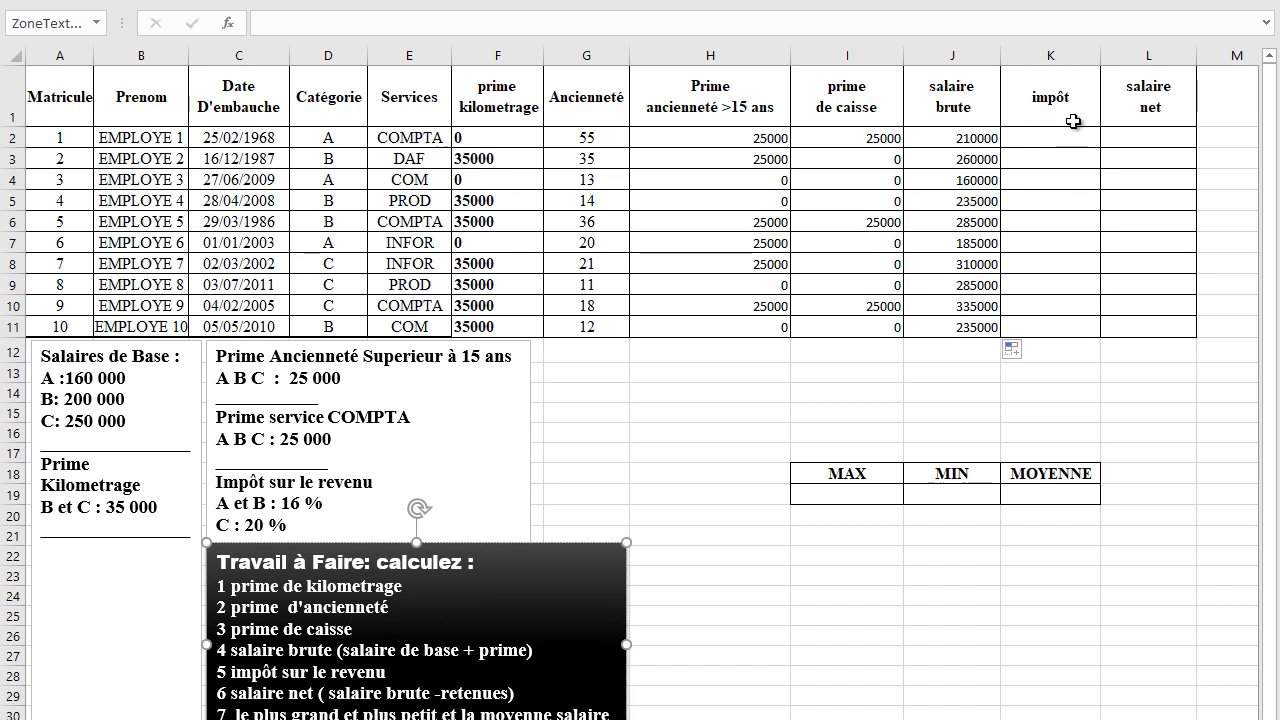
pyautogui.click(1042, 137)
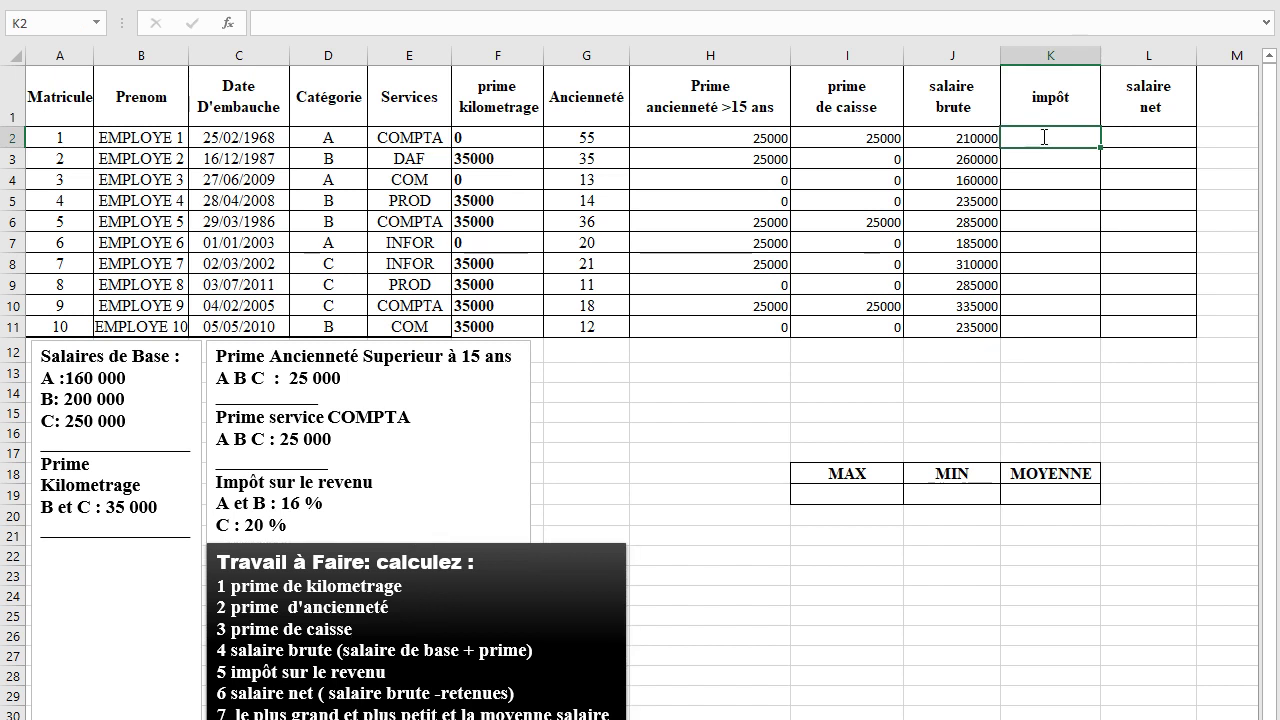
pyautogui.write('=si')
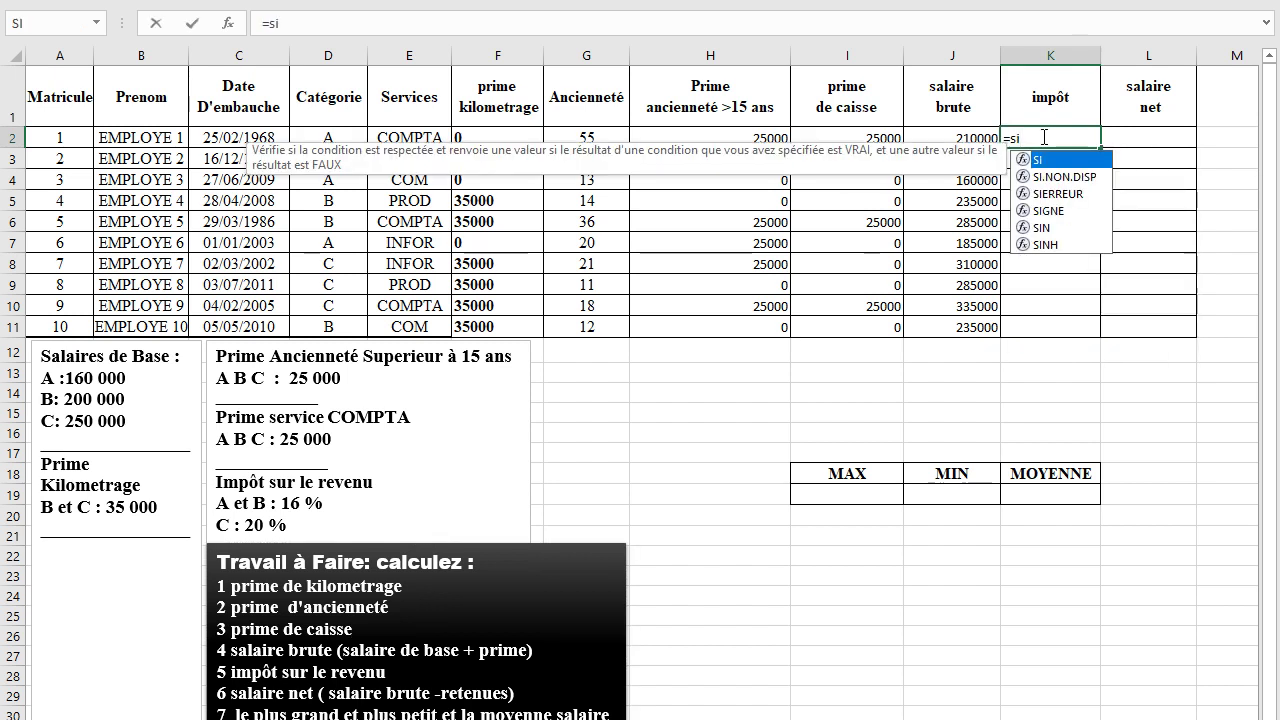
pyautogui.write('(')
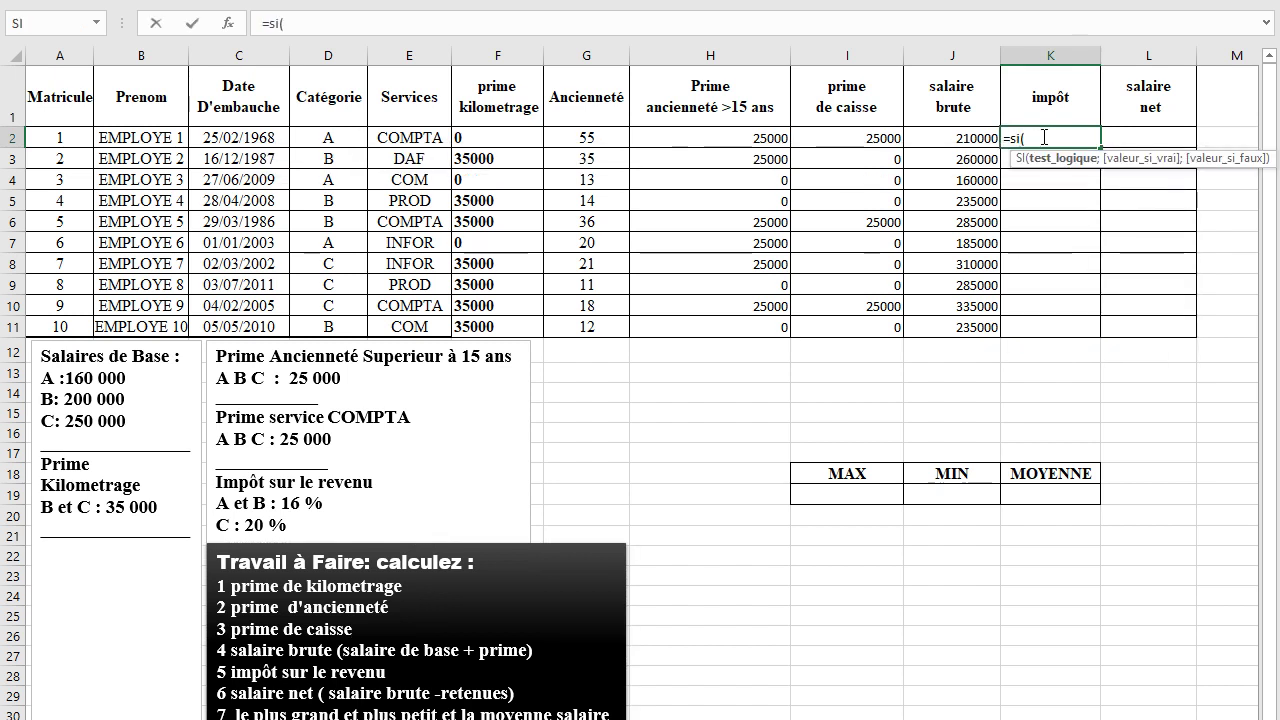
pyautogui.click(316, 136)
pyautogui.write('="')
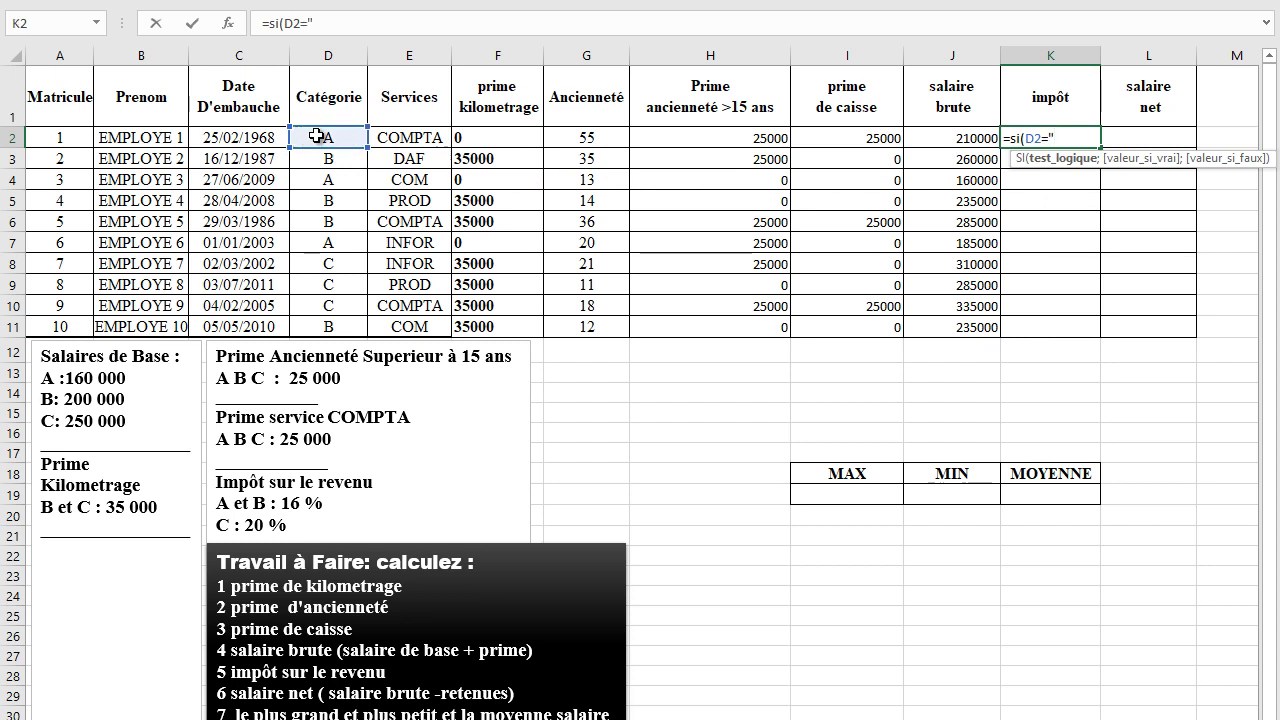
pyautogui.write('A";')
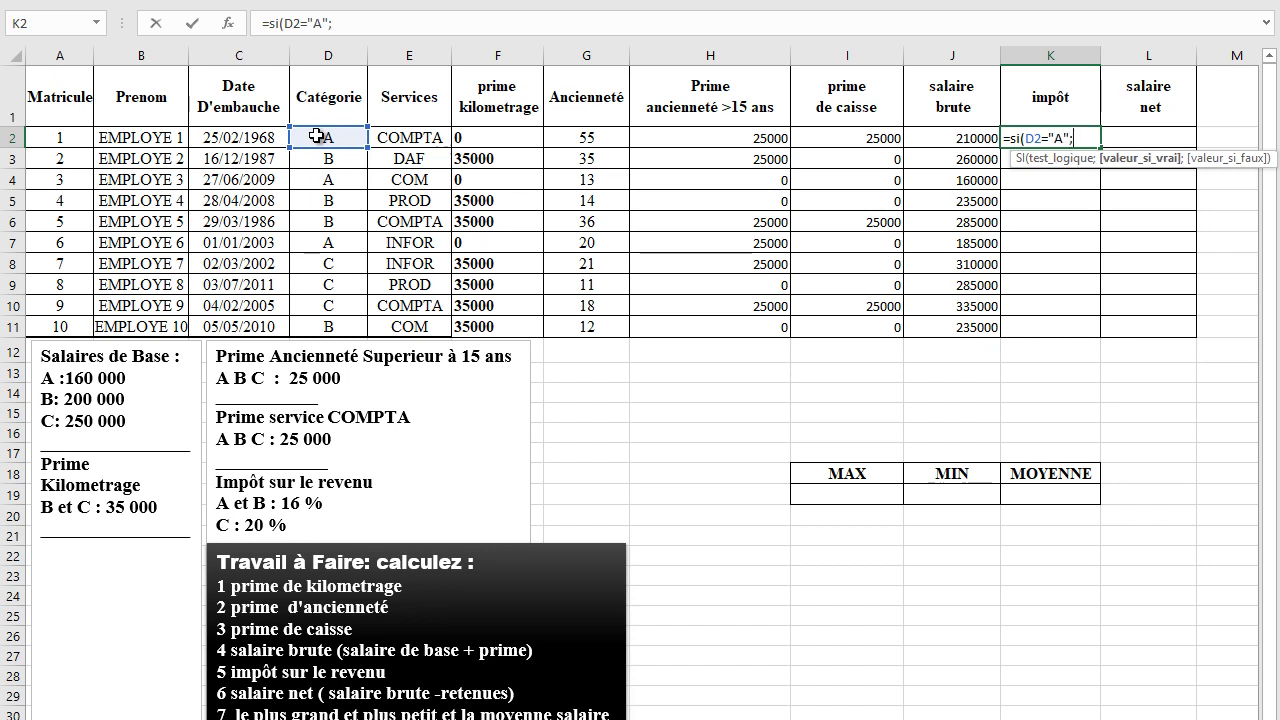
# Set the K2 formula's value for category A to 160000*16% and begin a nested SI as its alternative.
pyautogui.write('160000')
pyautogui.write('*')
pyautogui.write('16')
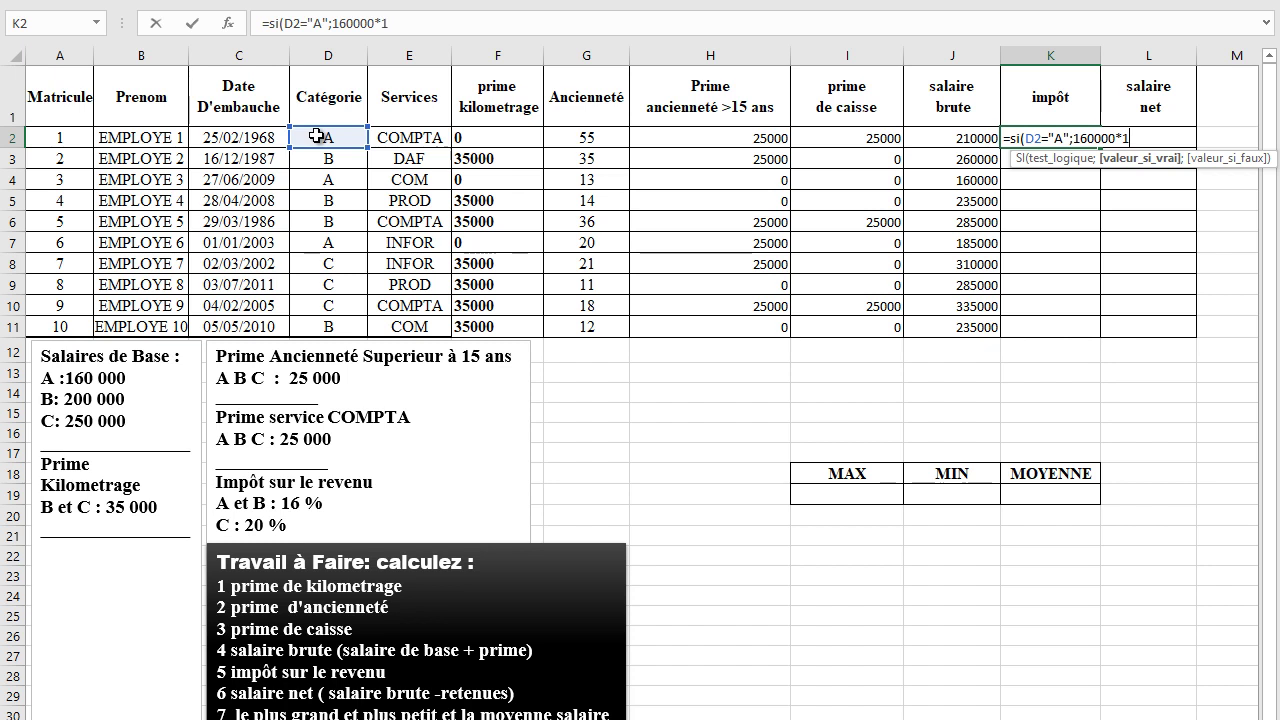
pyautogui.write('%;si')
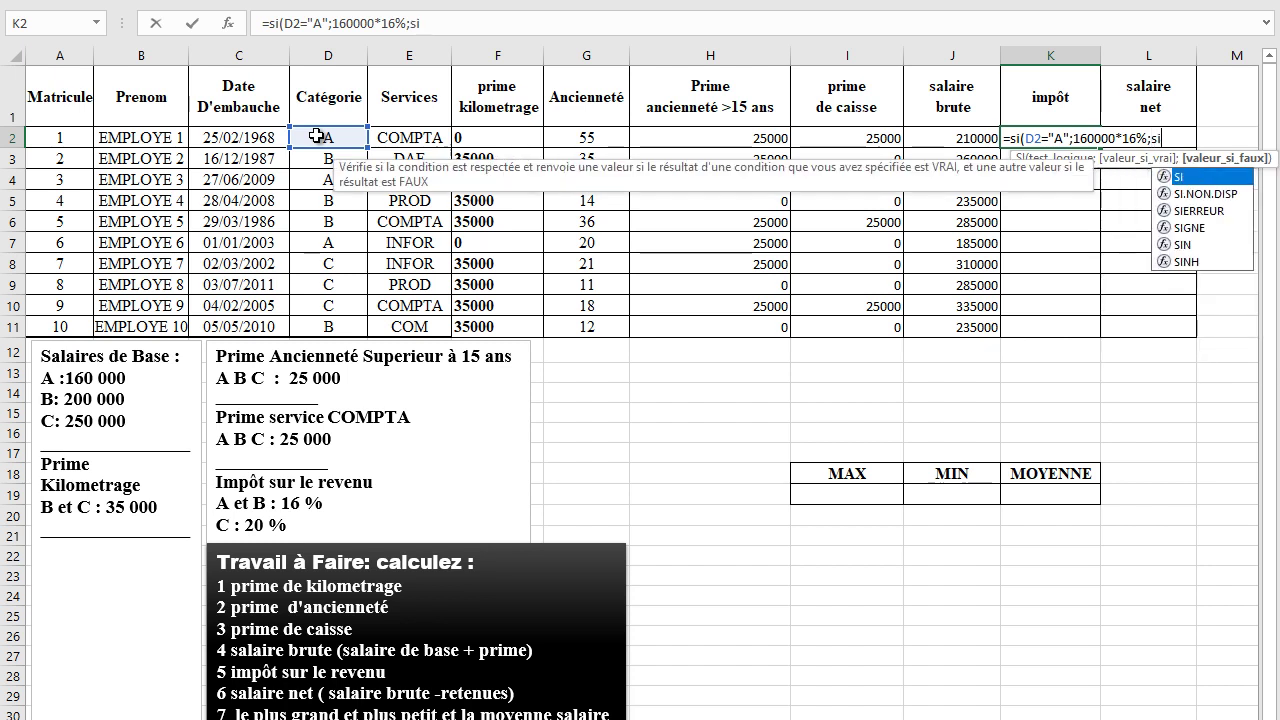
# Make the nested SI in K2 test whether D2 equals "B" and return 200000*16% when true.
pyautogui.write('(')
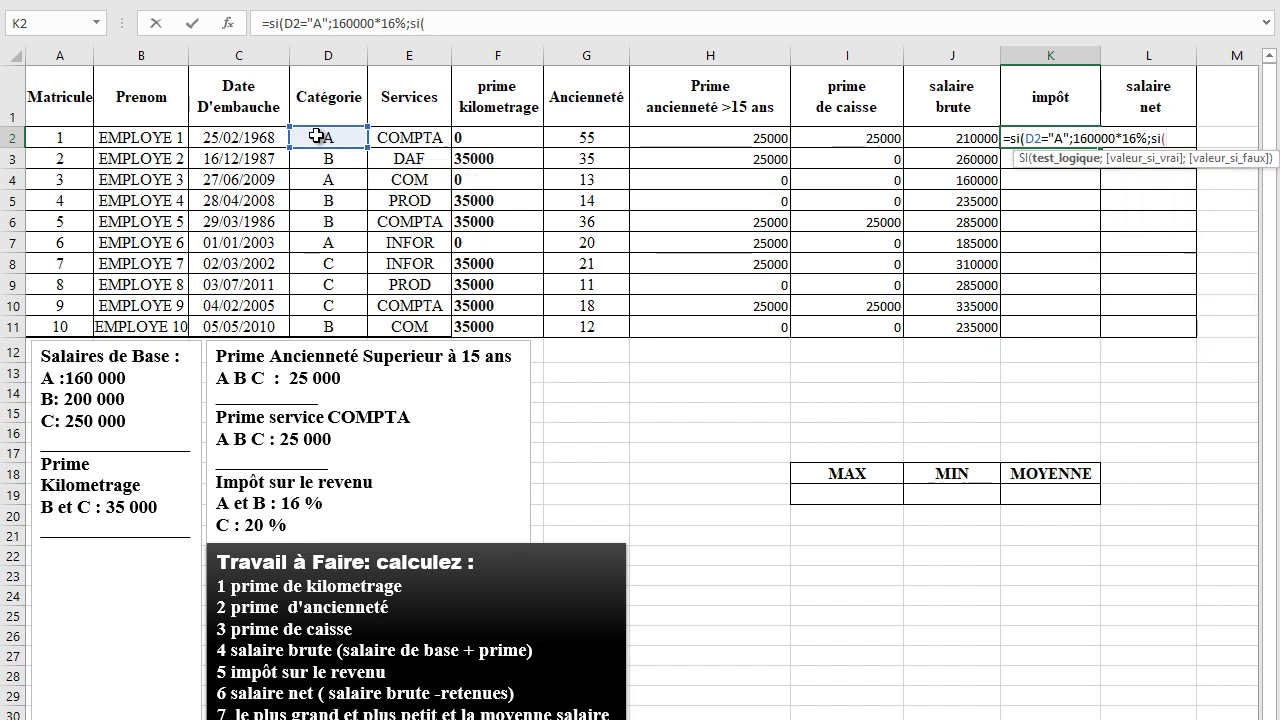
pyautogui.click(311, 139)
pyautogui.write('="B";')
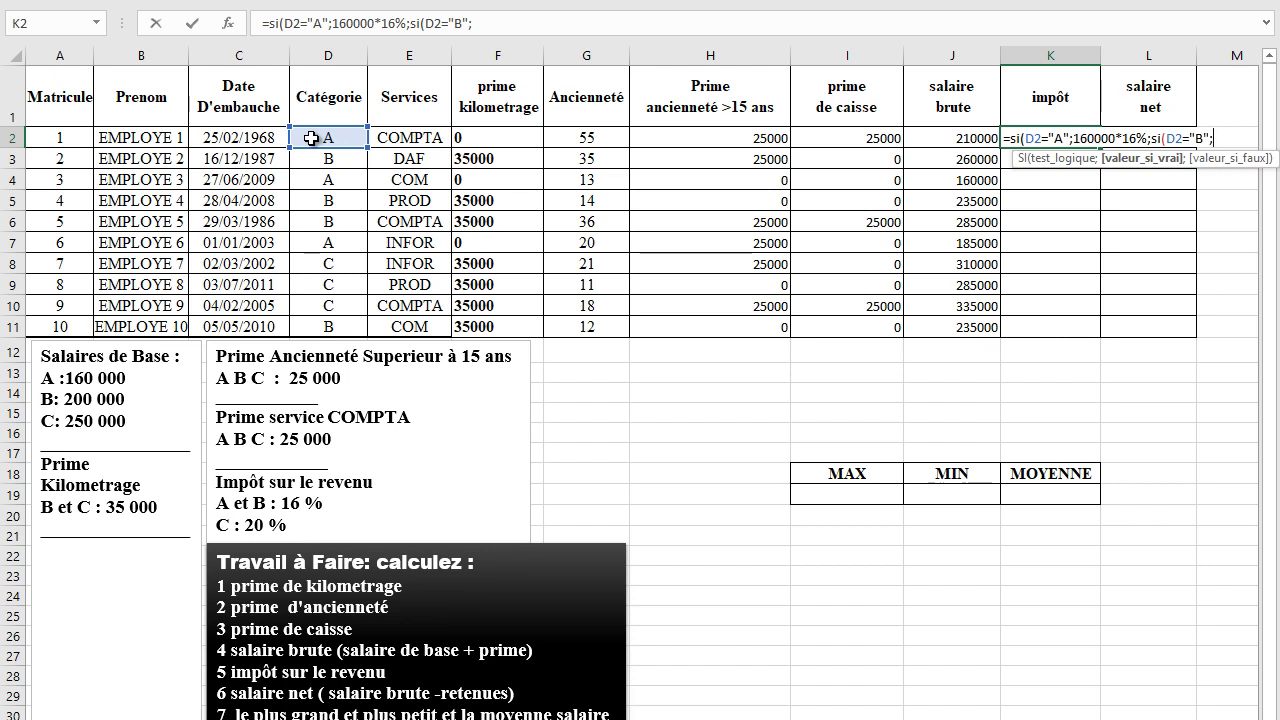
pyautogui.write('200000*')
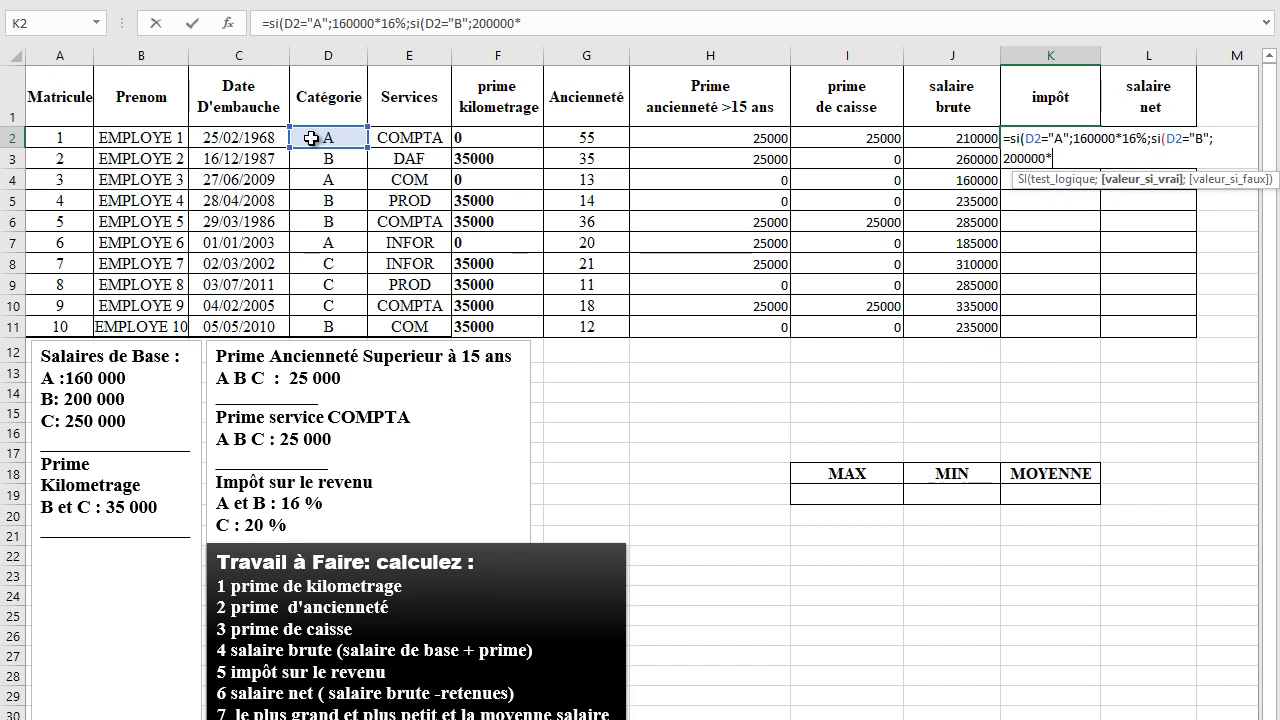
pyautogui.write('16%;')
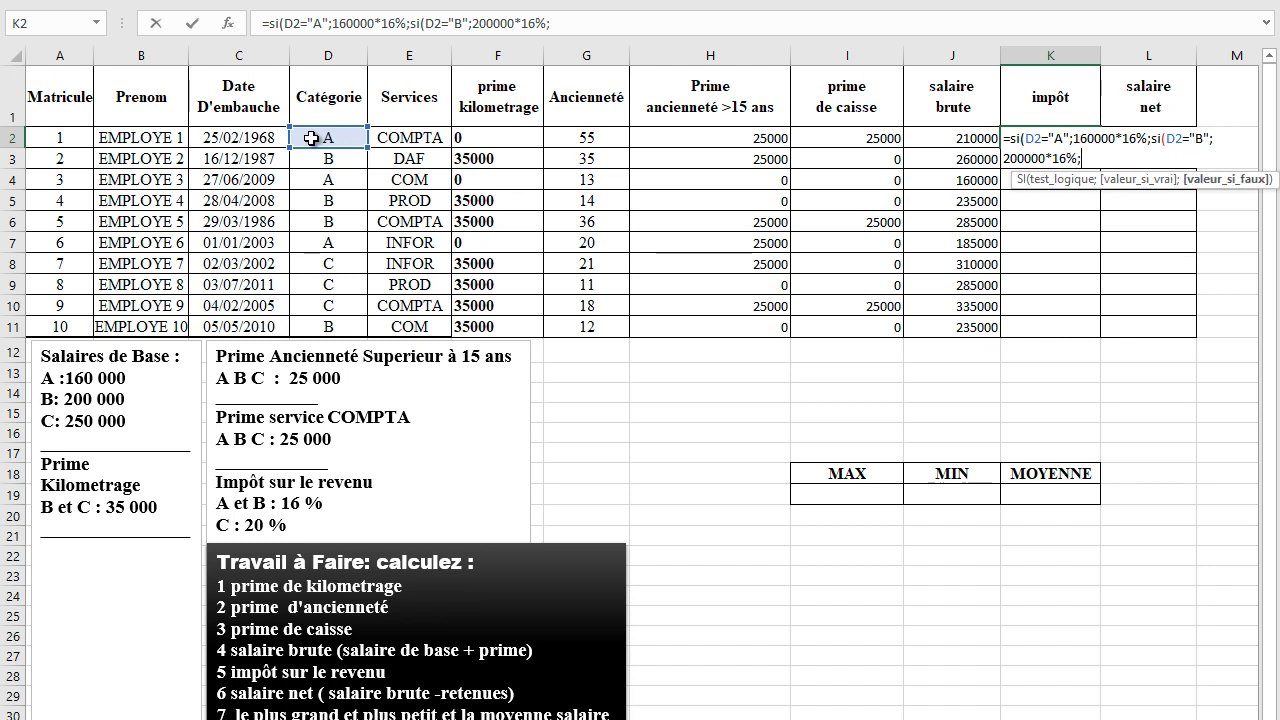
# Complete the K2 tax formula with a third nested SI returning 250000*20% when D2 equals "C".
pyautogui.write('si(')
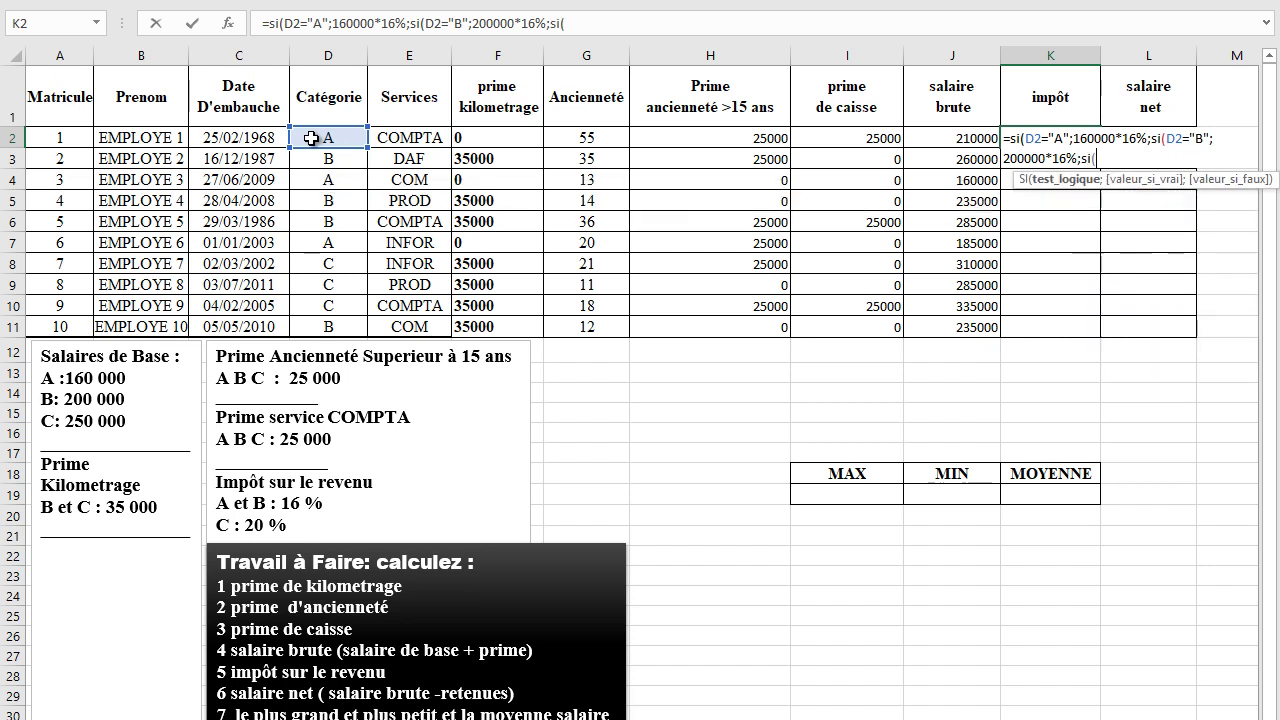
pyautogui.click(312, 138)
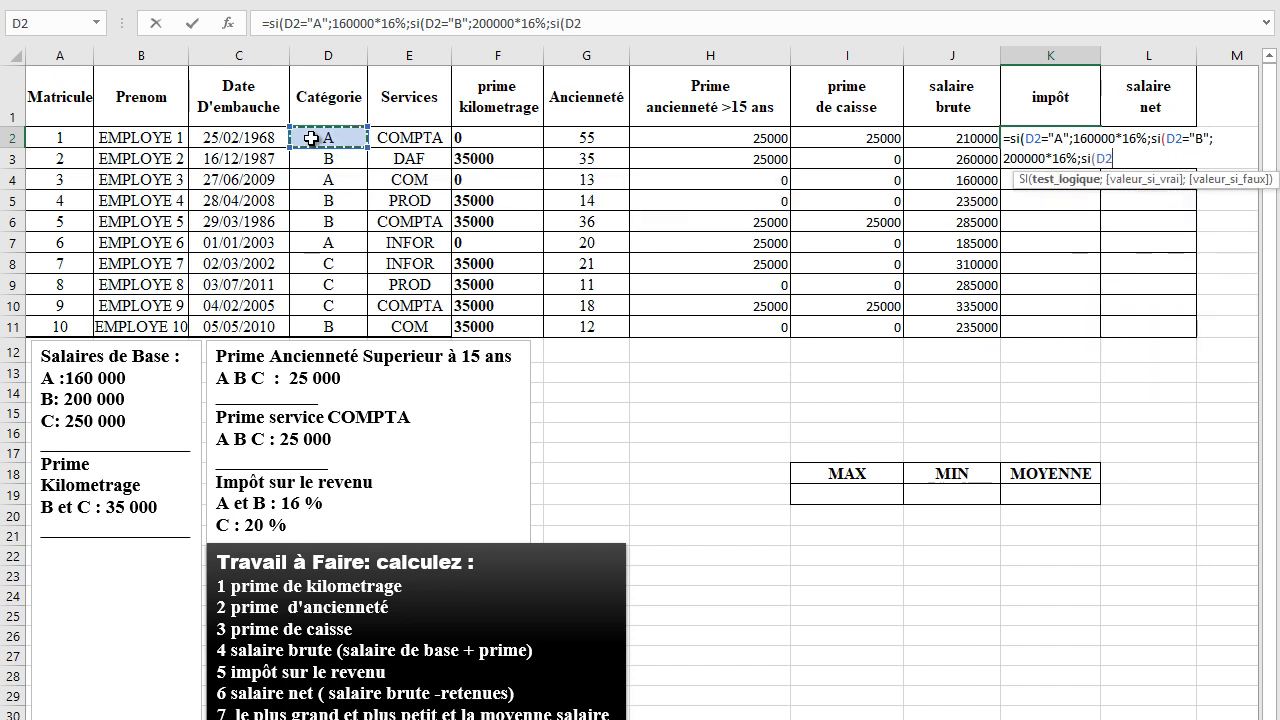
pyautogui.write('="C"')
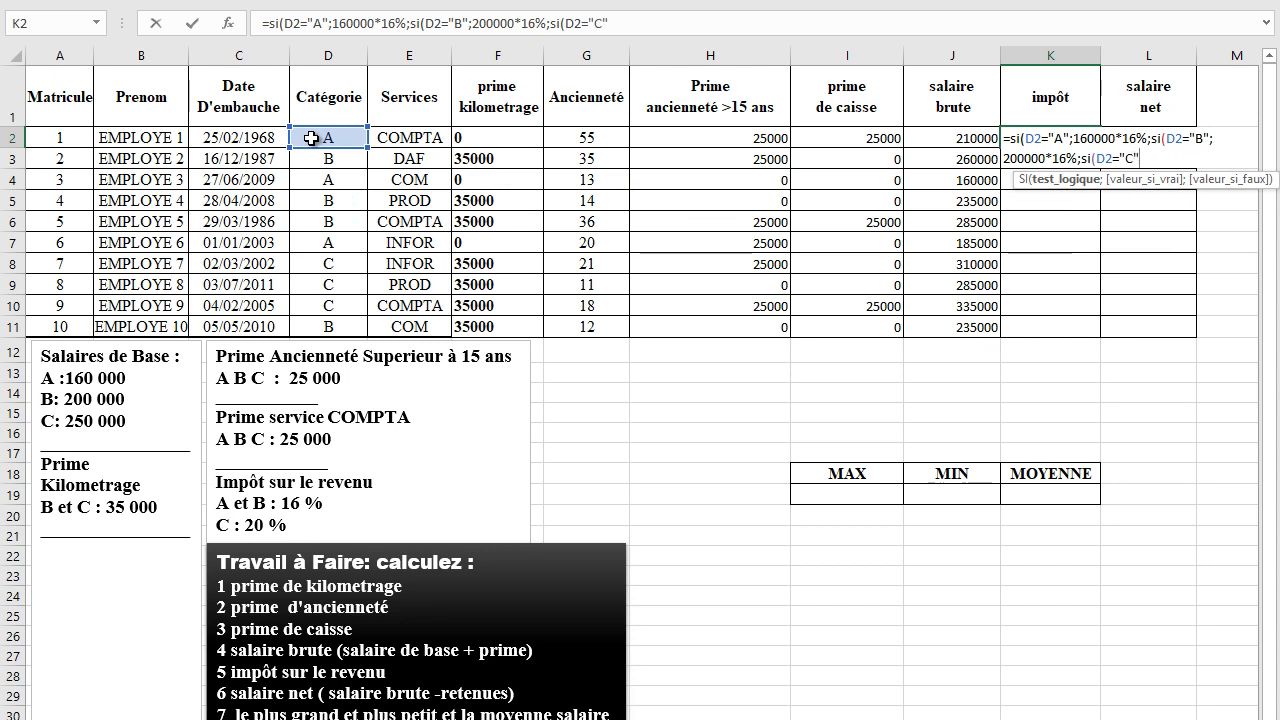
pyautogui.write(';')
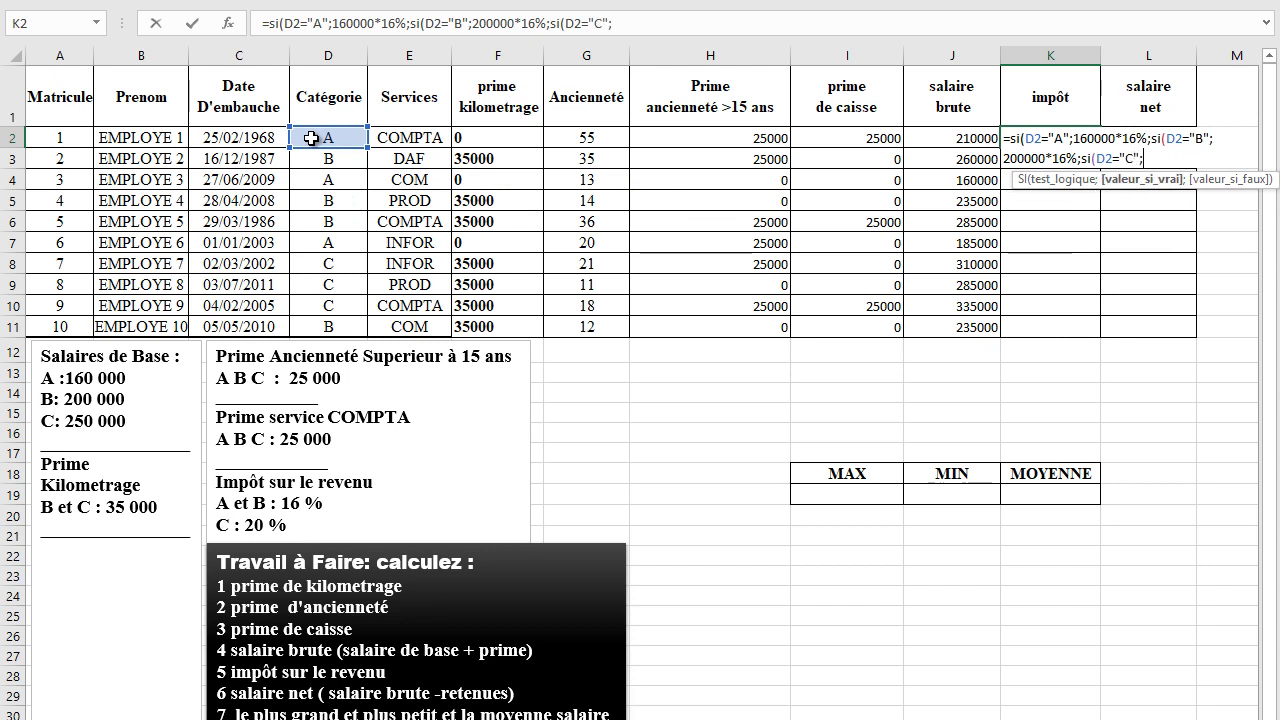
pyautogui.write('250000*')
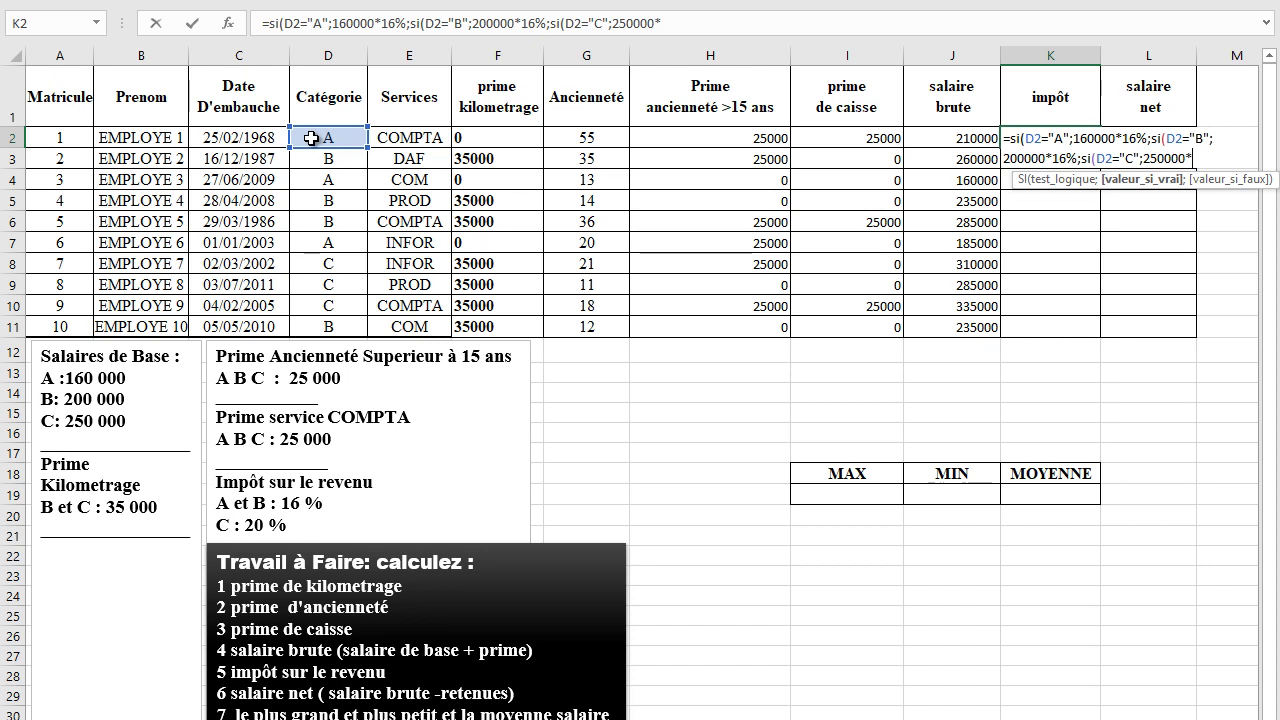
pyautogui.write('20%)))')
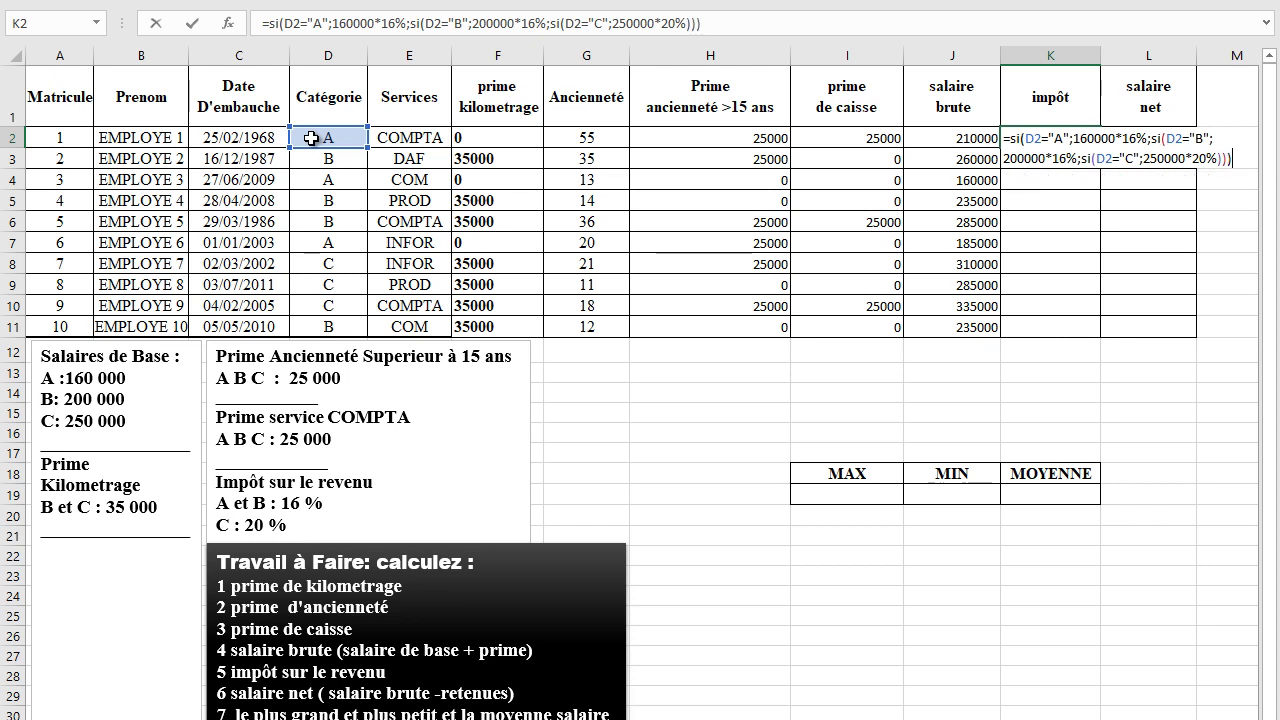
pyautogui.press('Return')
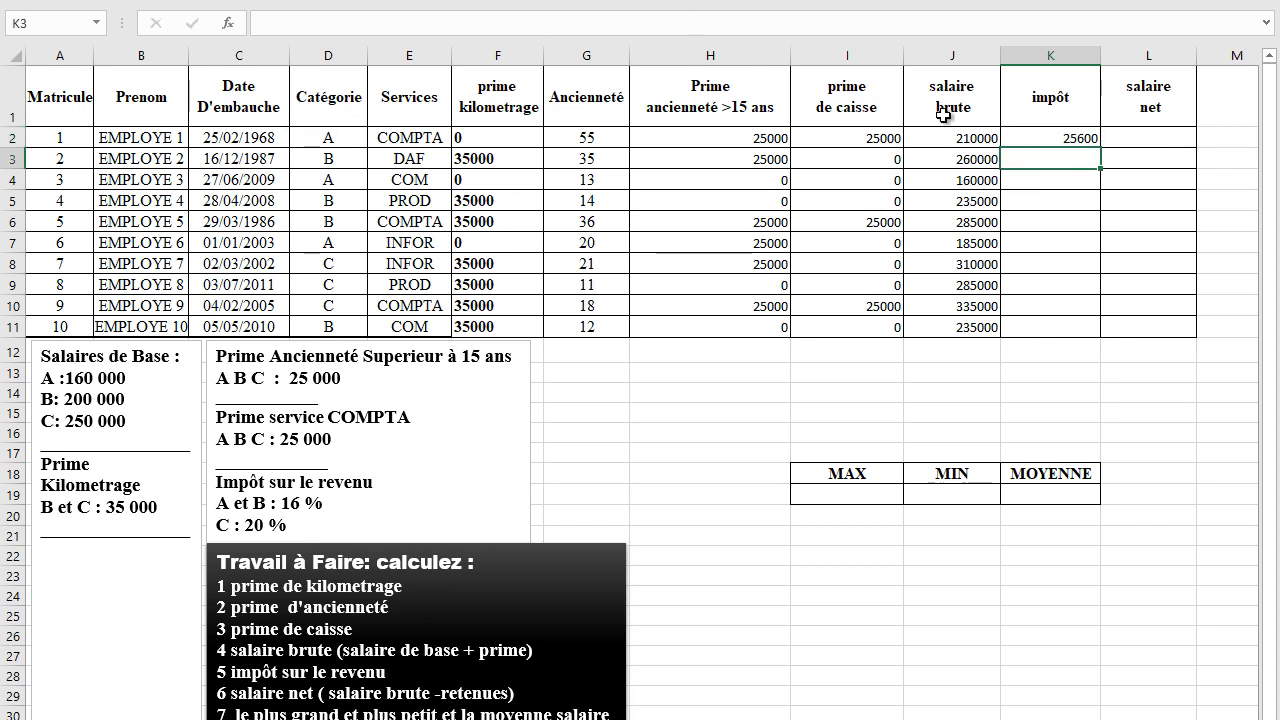
# Fill the income tax formula from K2 down to K11.
pyautogui.click(1026, 134)
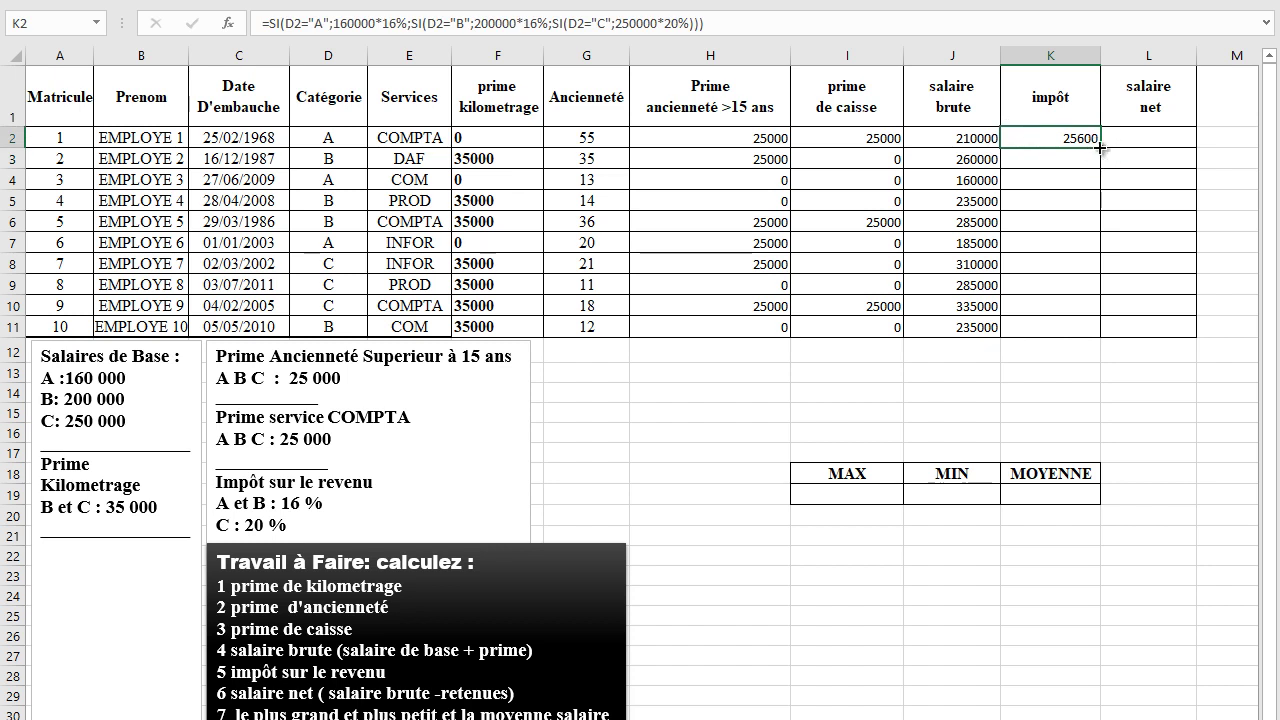
pyautogui.moveTo(1101, 147); pyautogui.dragTo(1085, 339)
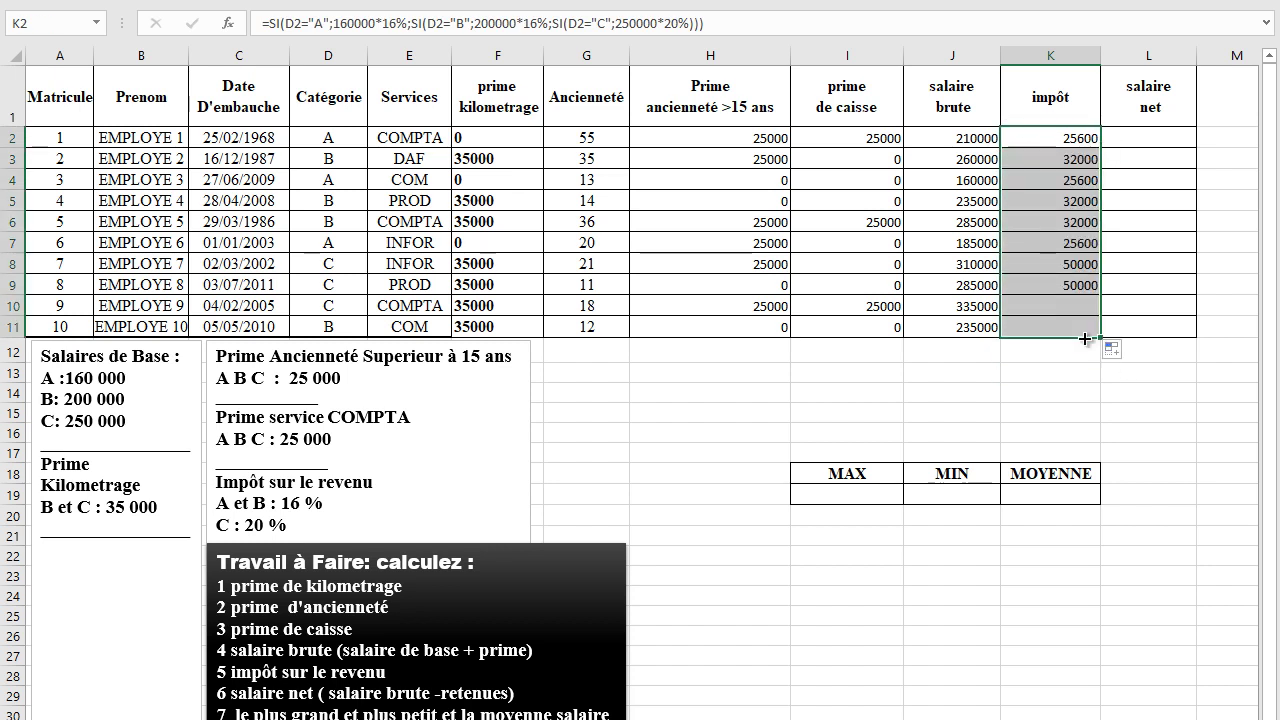
# Calculate the net salary in L2 as J2-K2 and fill the formula down to L11.
pyautogui.click(1146, 137)
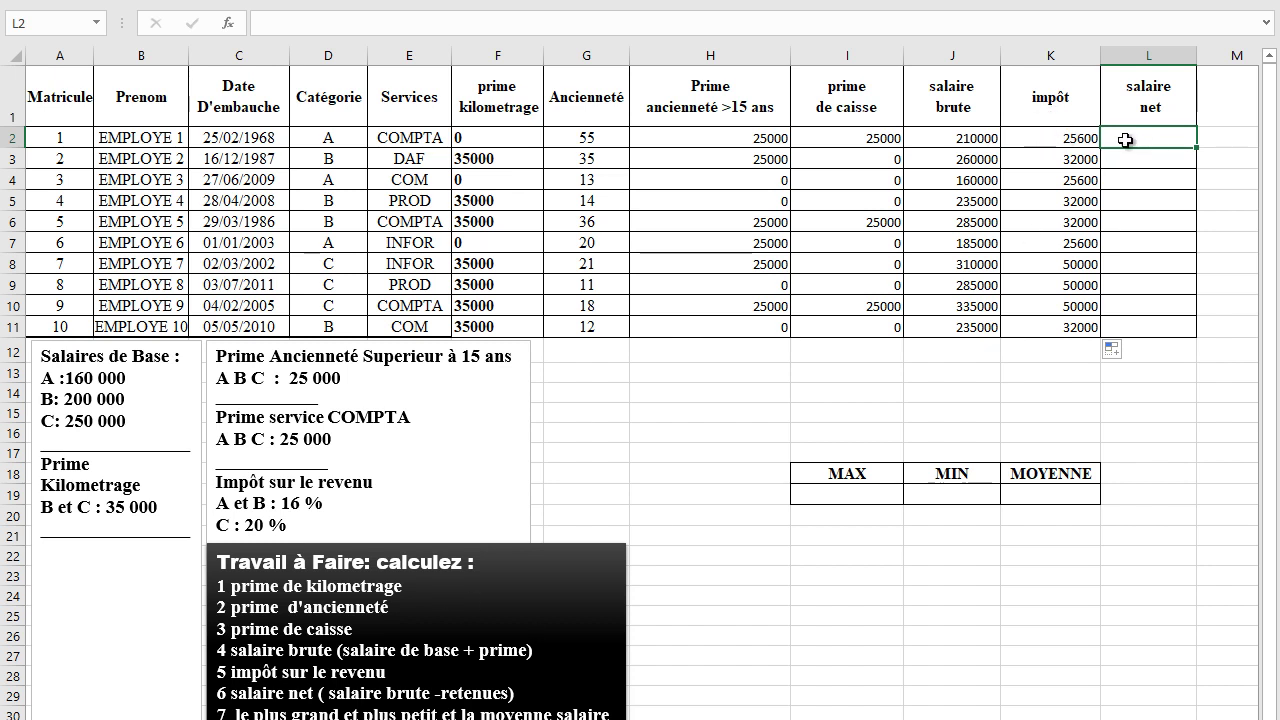
pyautogui.write('=')
pyautogui.click(946, 140)
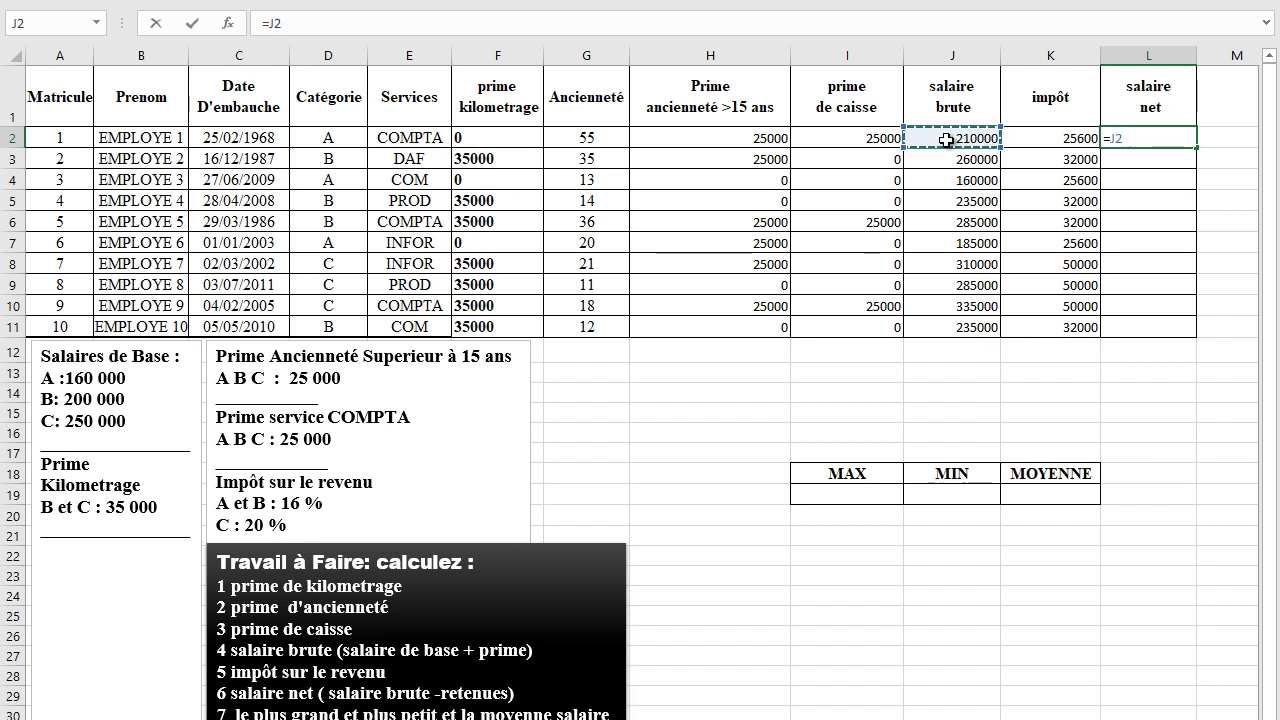
pyautogui.write('-')
pyautogui.click(1045, 139)
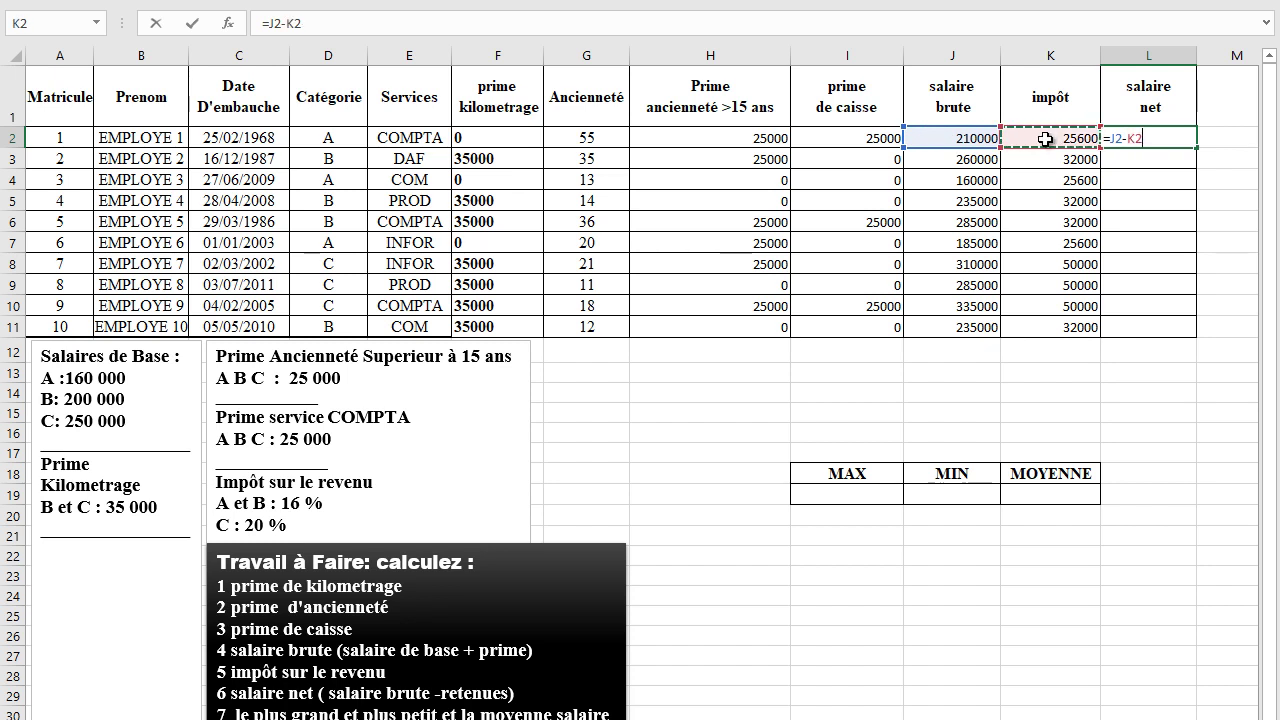
pyautogui.press('Return')
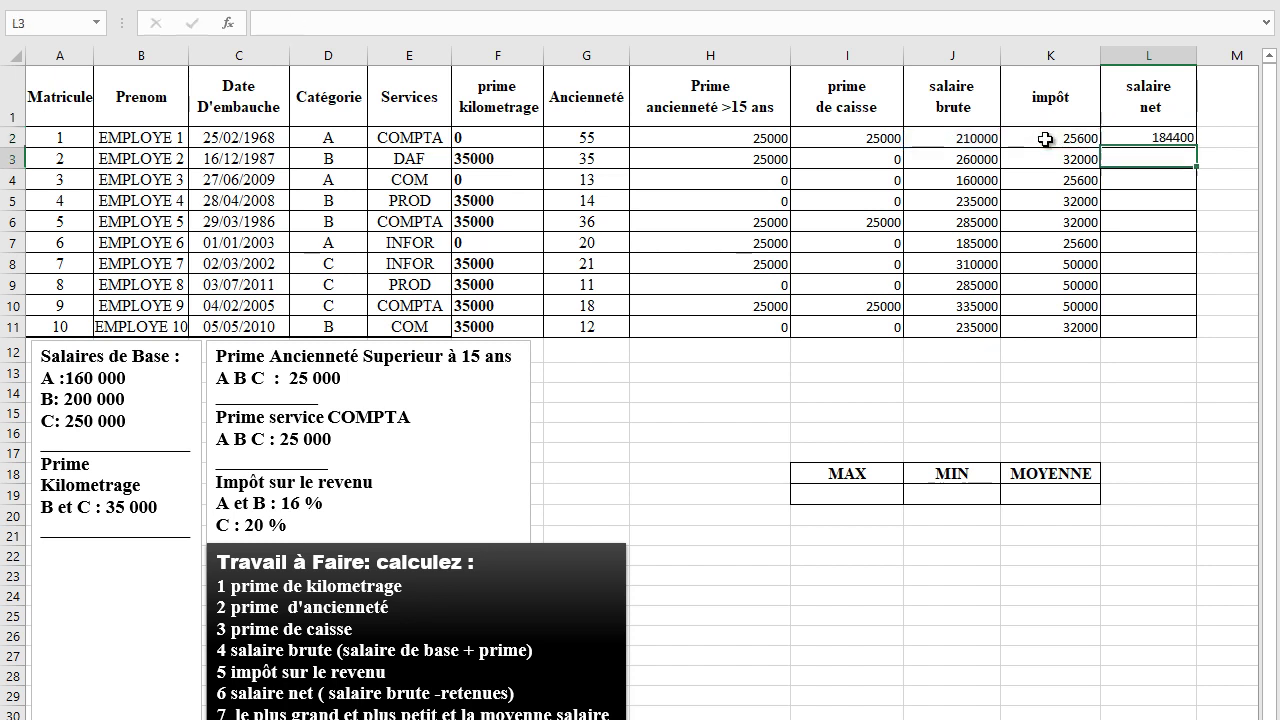
pyautogui.click(1143, 139)
pyautogui.moveTo(1198, 150); pyautogui.dragTo(1195, 334)
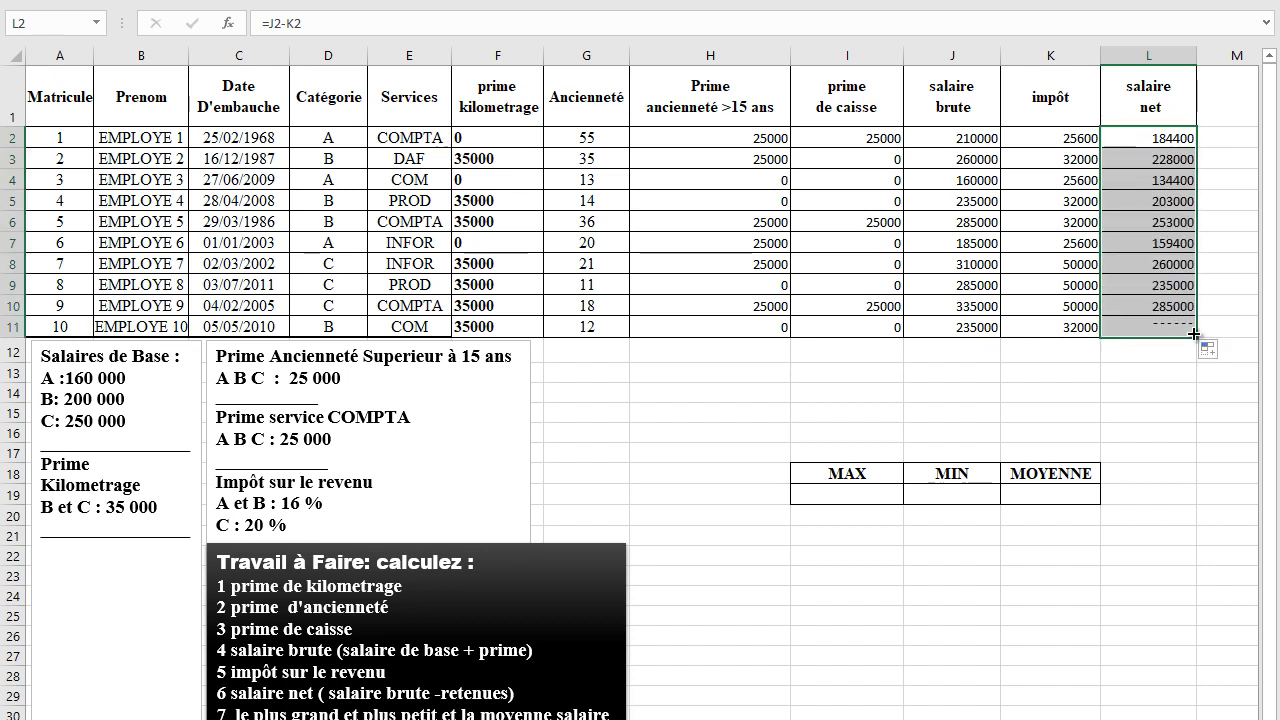
# Calculate the highest net salary in I19 with the MAX function over L2:L11.
pyautogui.click(839, 497)
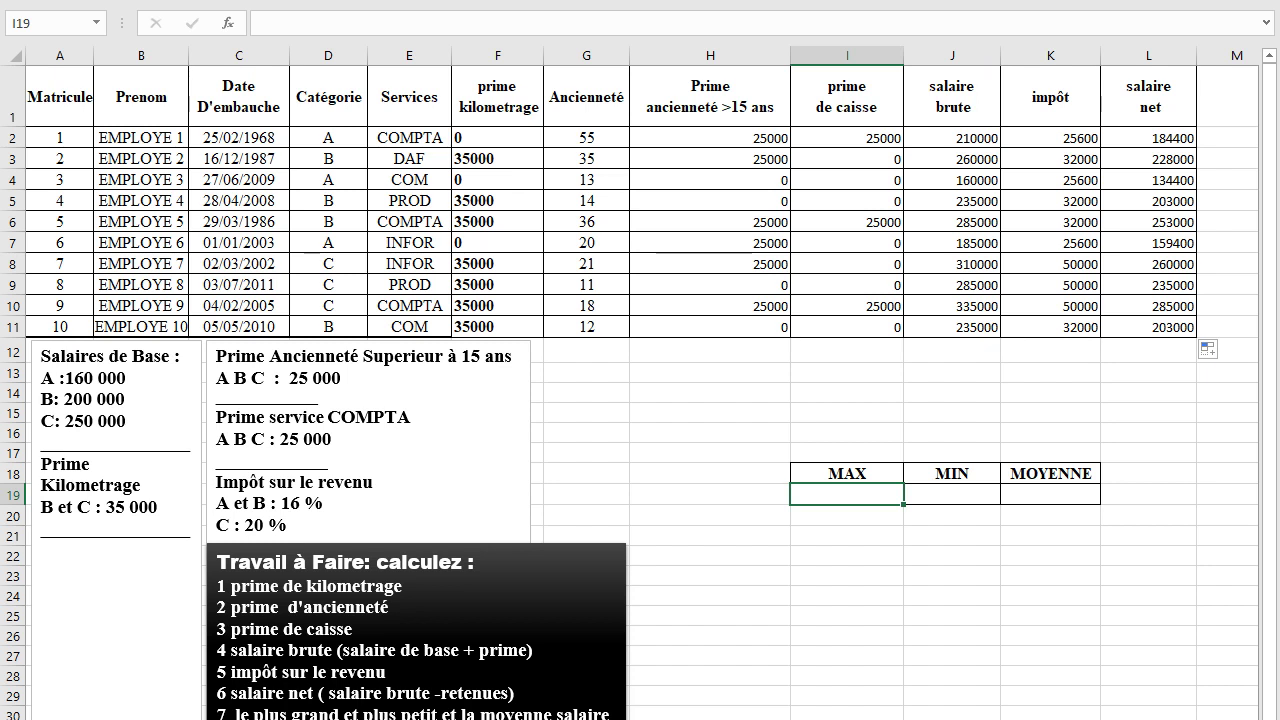
pyautogui.click(988, 1)
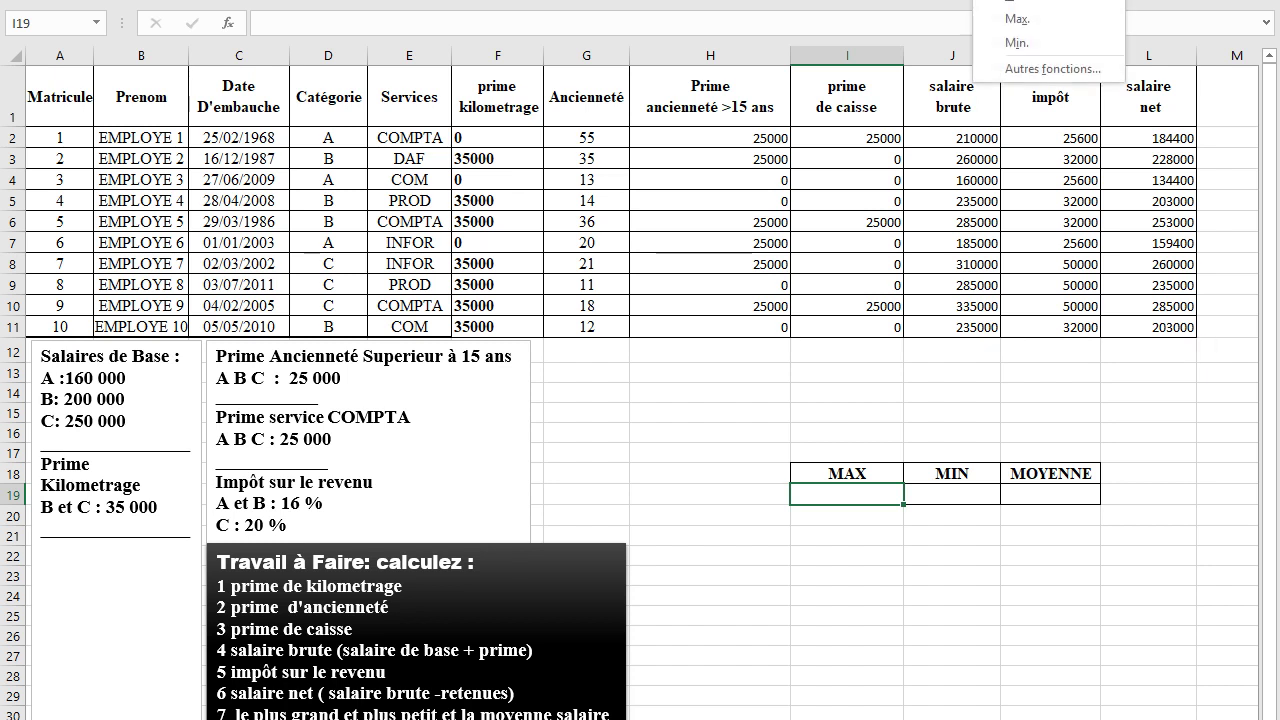
pyautogui.click(1017, 18)
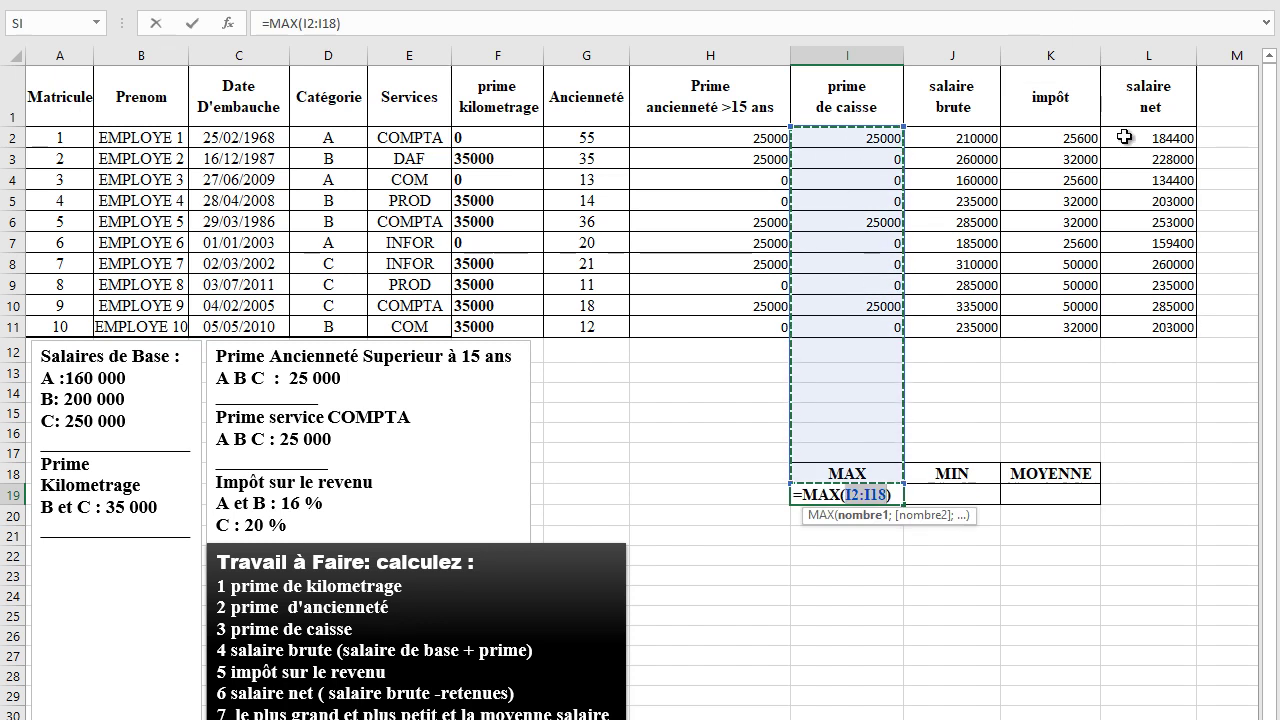
pyautogui.moveTo(1124, 137); pyautogui.dragTo(1140, 326)
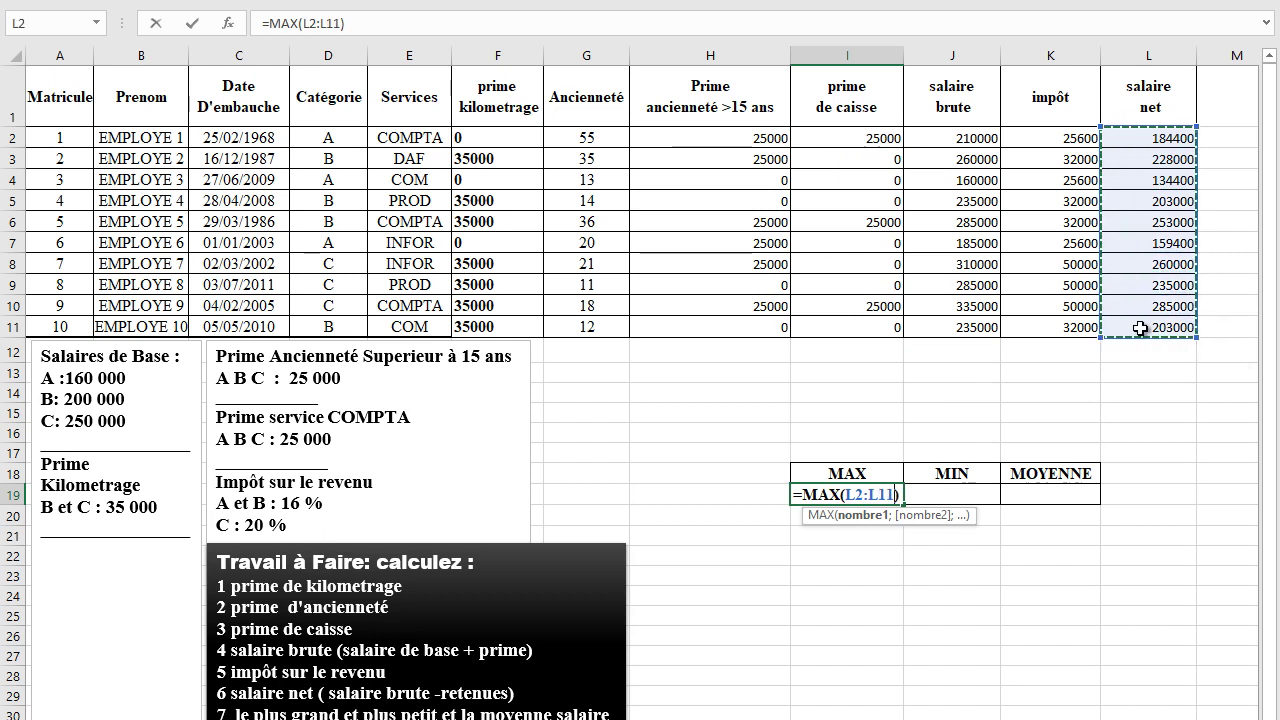
pyautogui.hotkey('ctrl', 'Return')
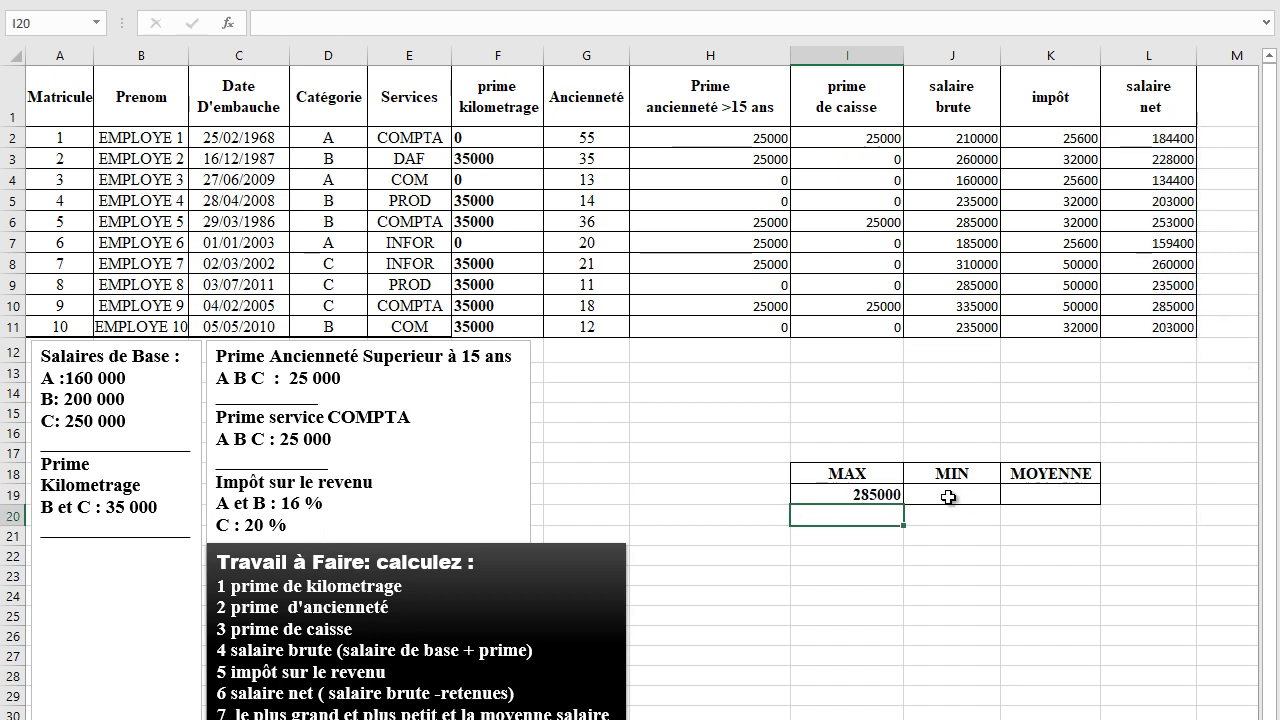
# Calculate the lowest net salary in J19 with the MIN function over L2:L11.
pyautogui.click(948, 497)
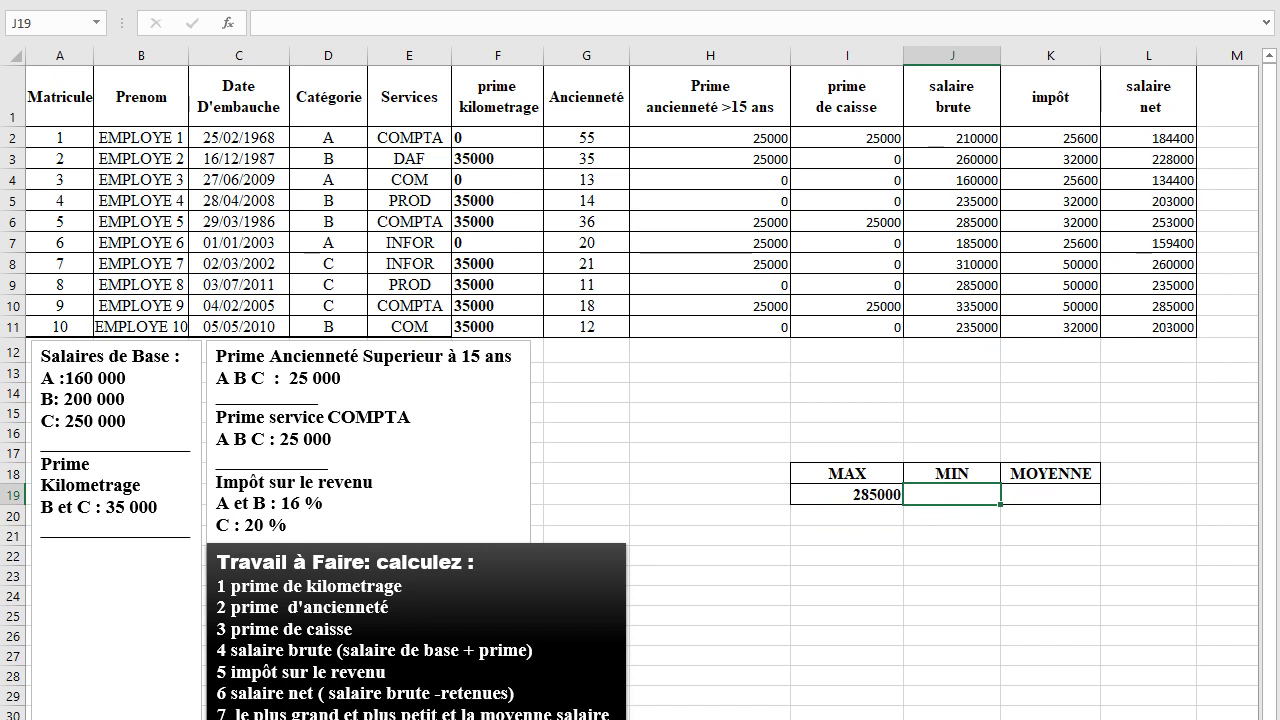
pyautogui.click(990, 0)
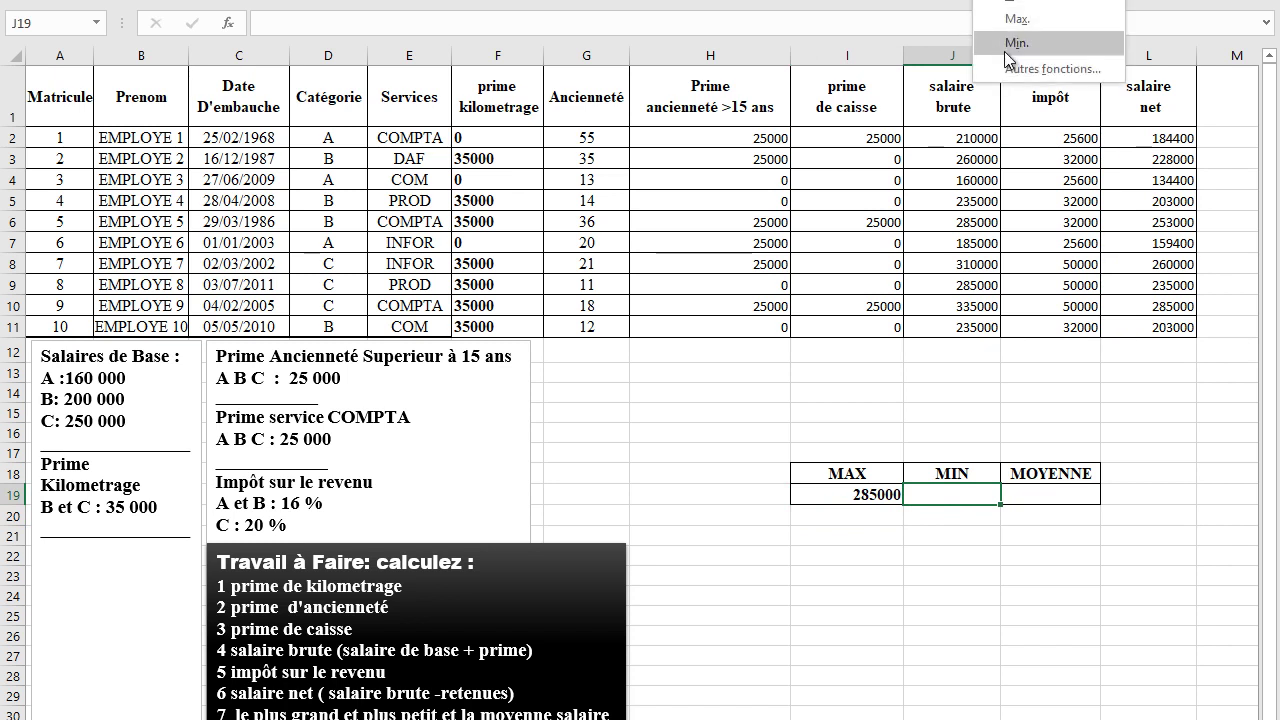
pyautogui.click(1006, 43)
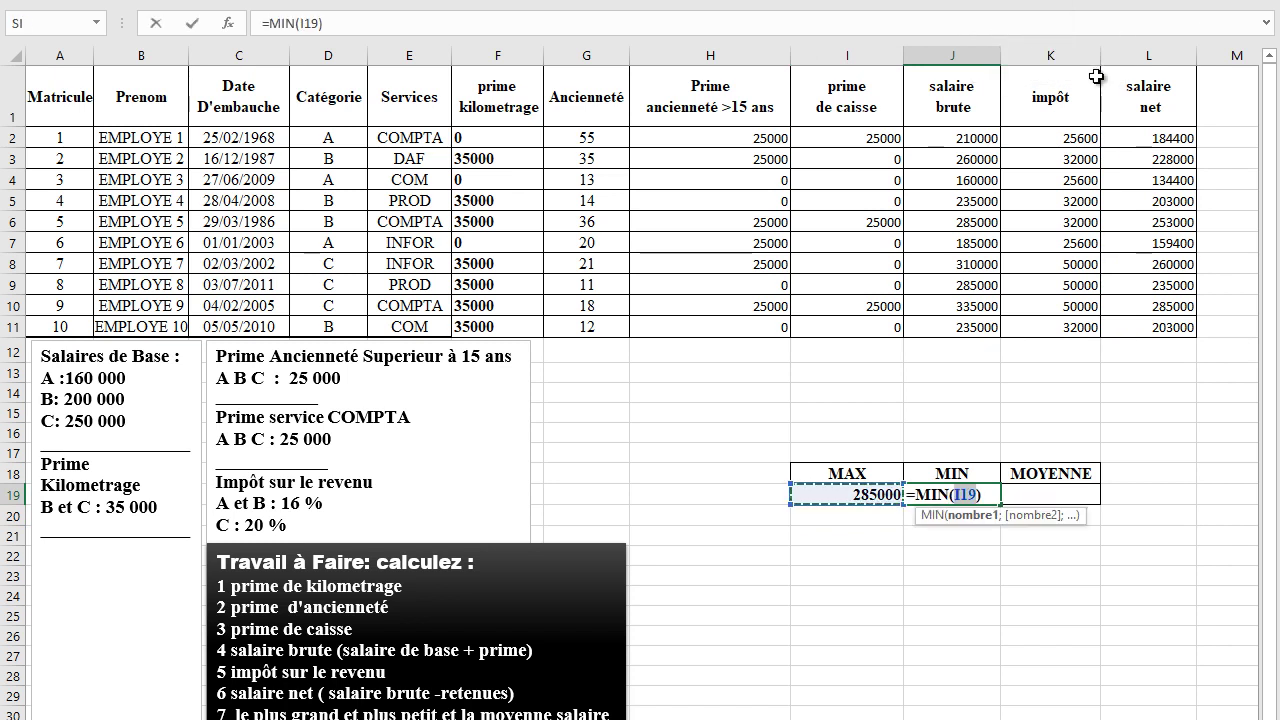
pyautogui.moveTo(1140, 138); pyautogui.dragTo(1149, 323)
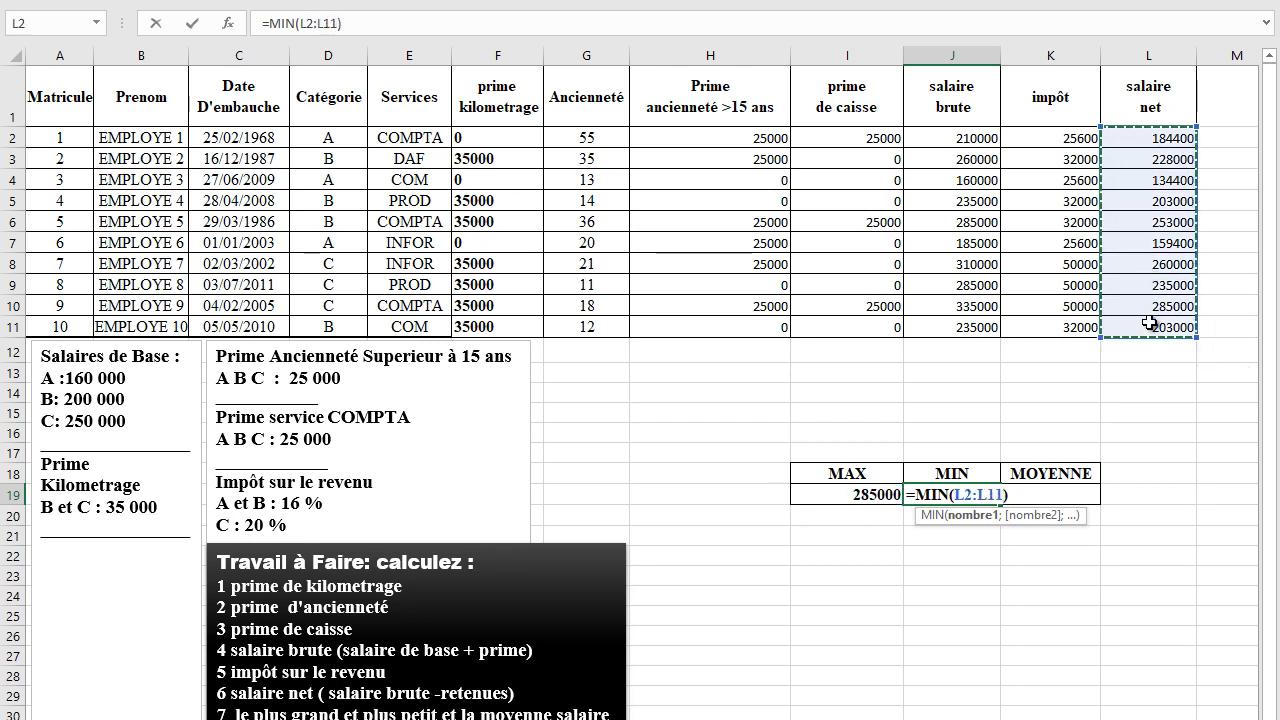
pyautogui.press('Return')
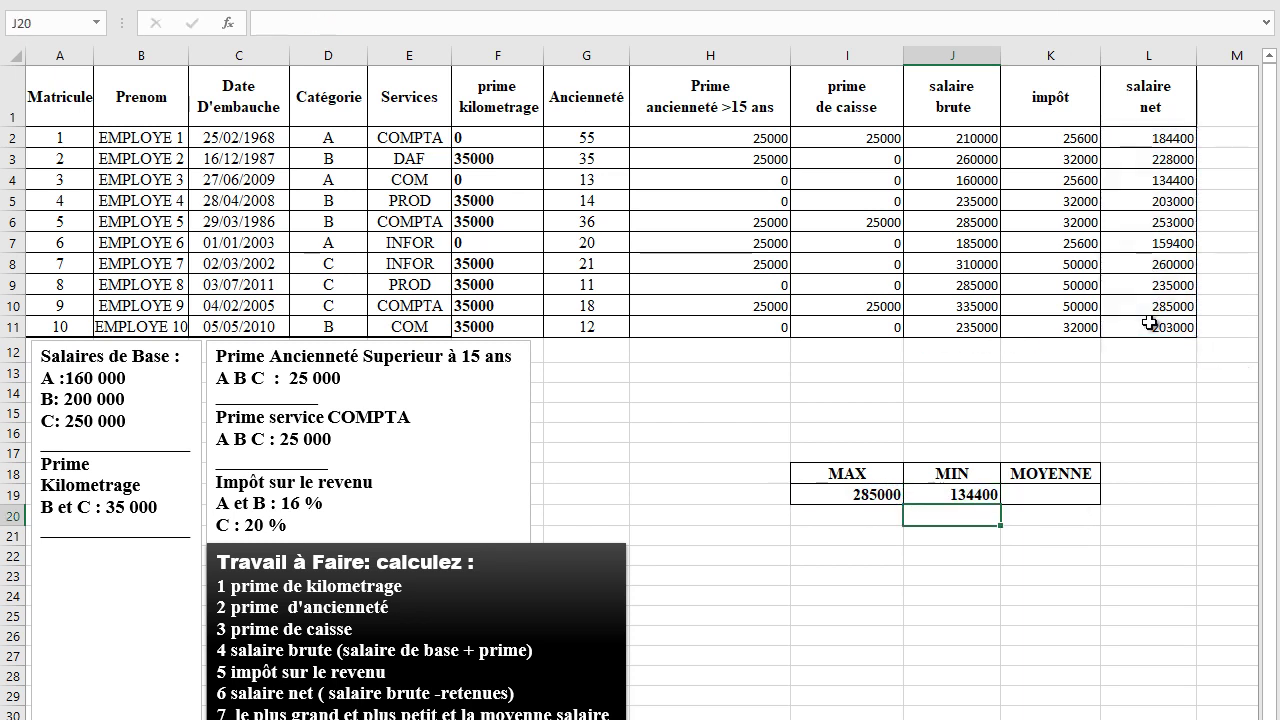
# Calculate the average net salary in K19 with the MOYENNE function over L2:L11.
pyautogui.click(1040, 491)
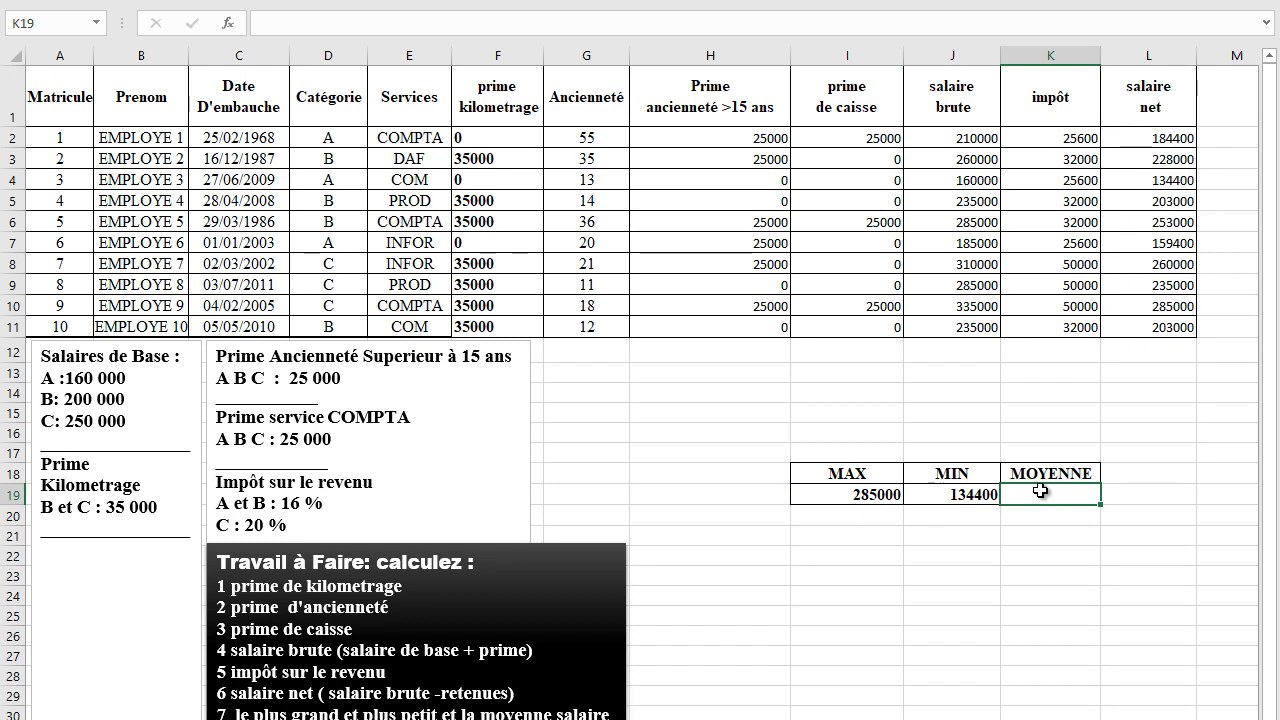
pyautogui.write('=mo')
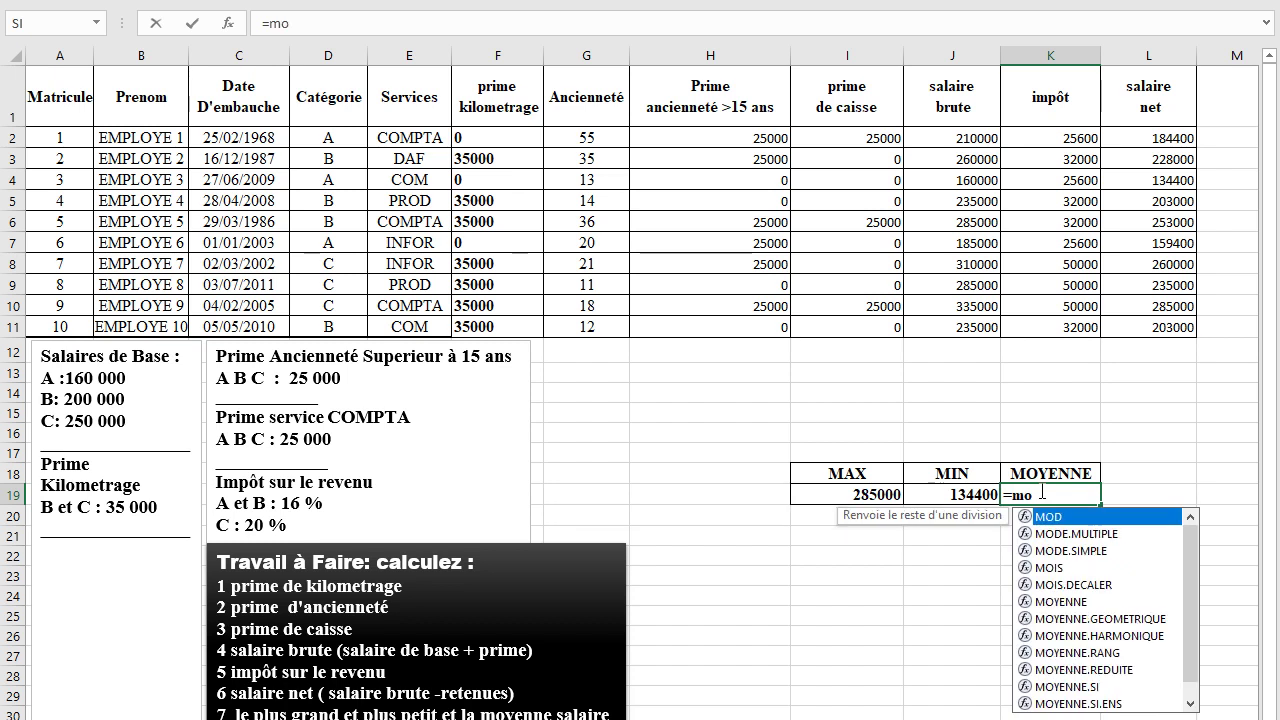
pyautogui.write('ye')
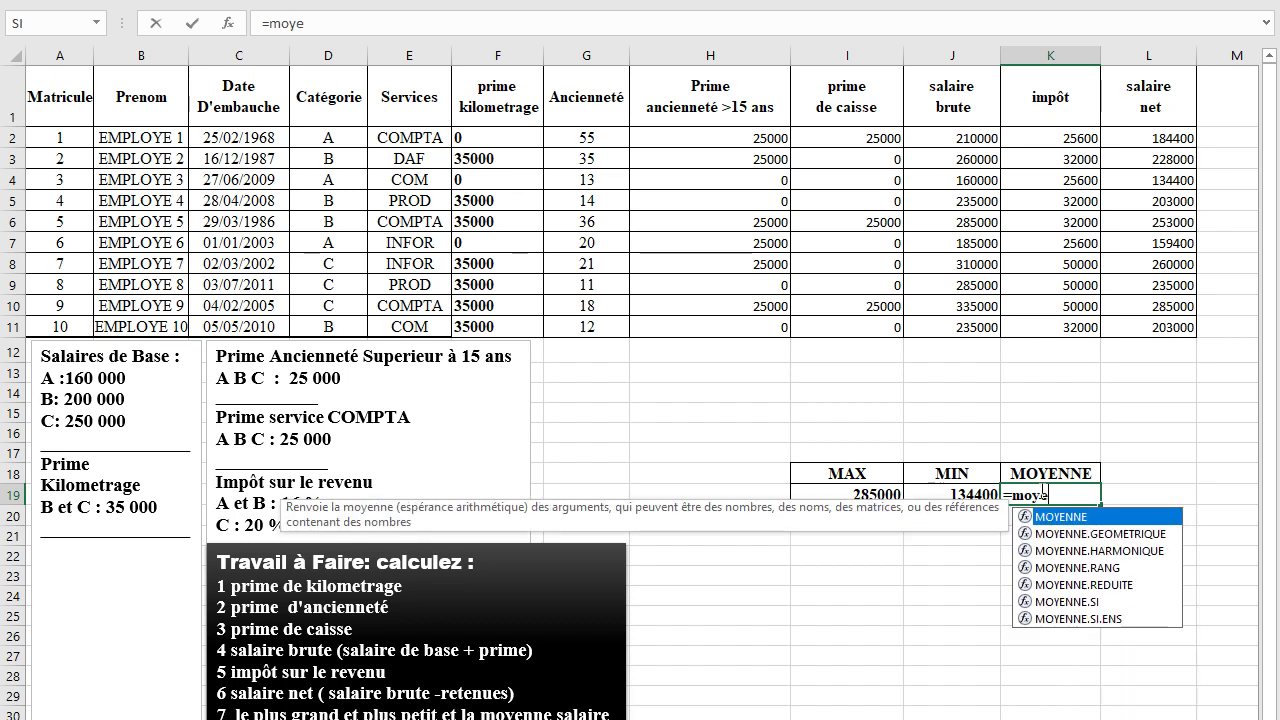
pyautogui.doubleClick(1069, 518)
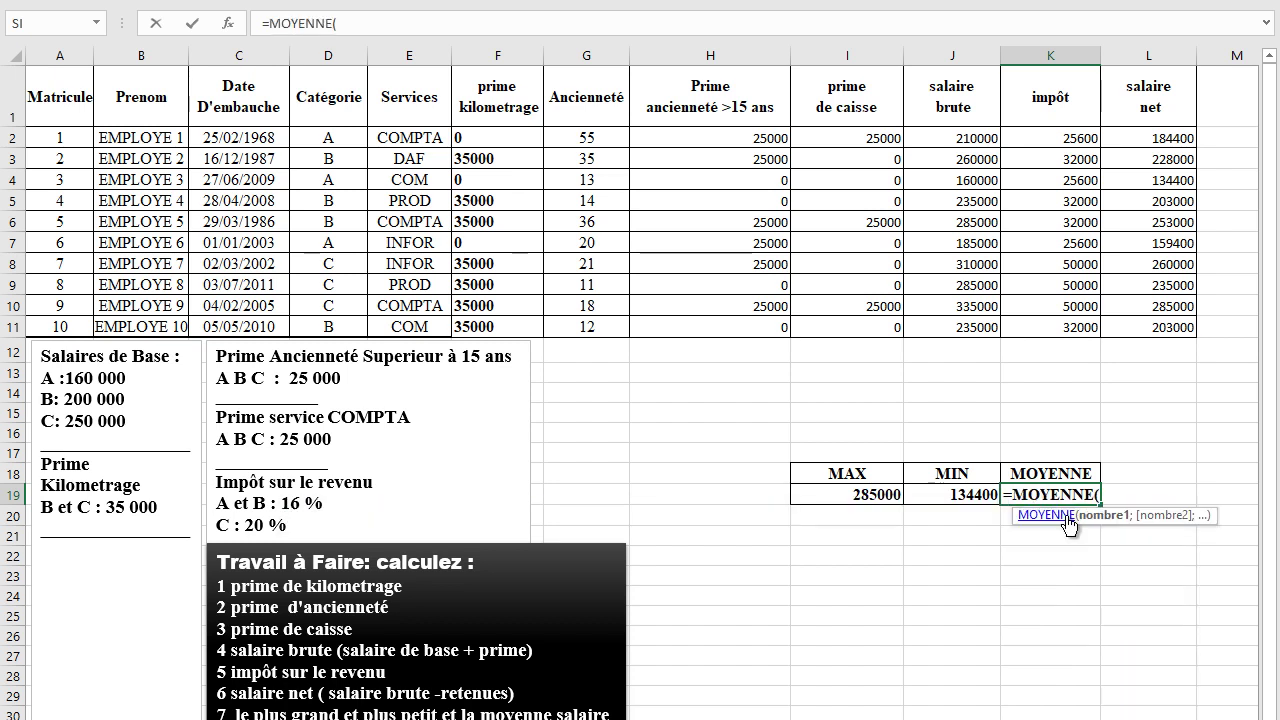
pyautogui.click(1123, 138)
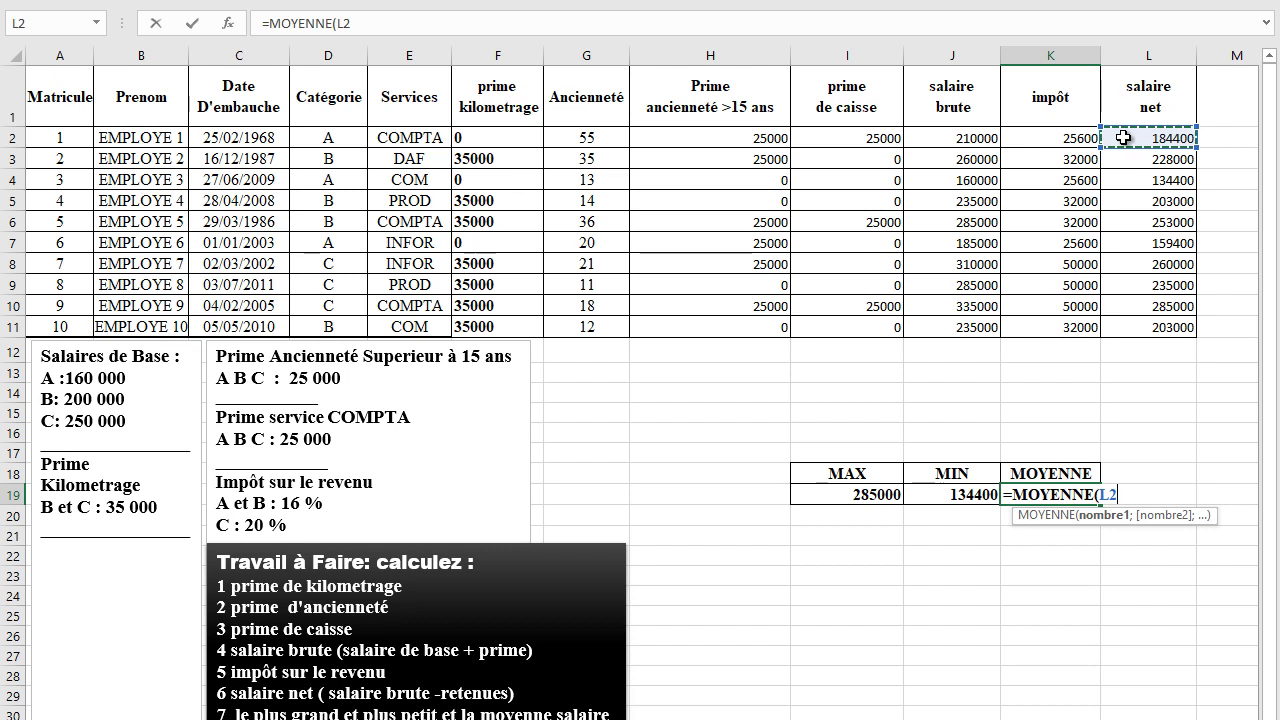
pyautogui.write(':L2')
pyautogui.press('BackSpace')
pyautogui.press('BackSpace')
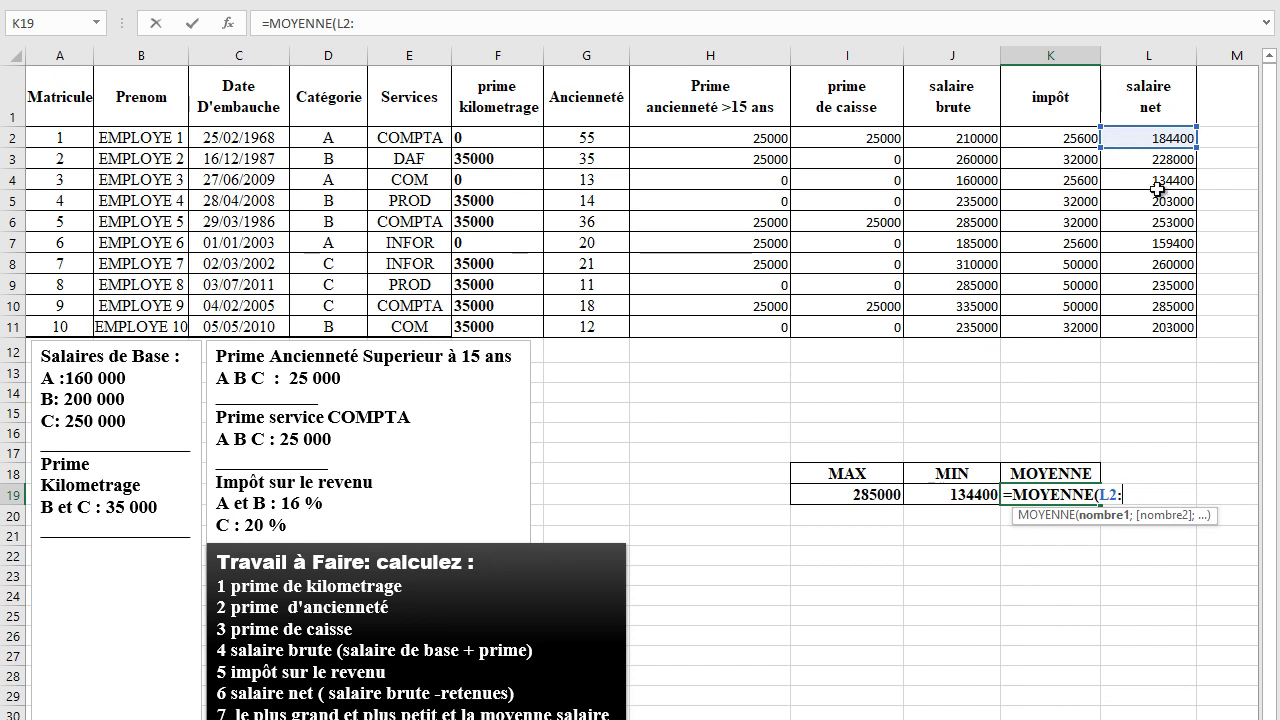
pyautogui.click(1150, 328)
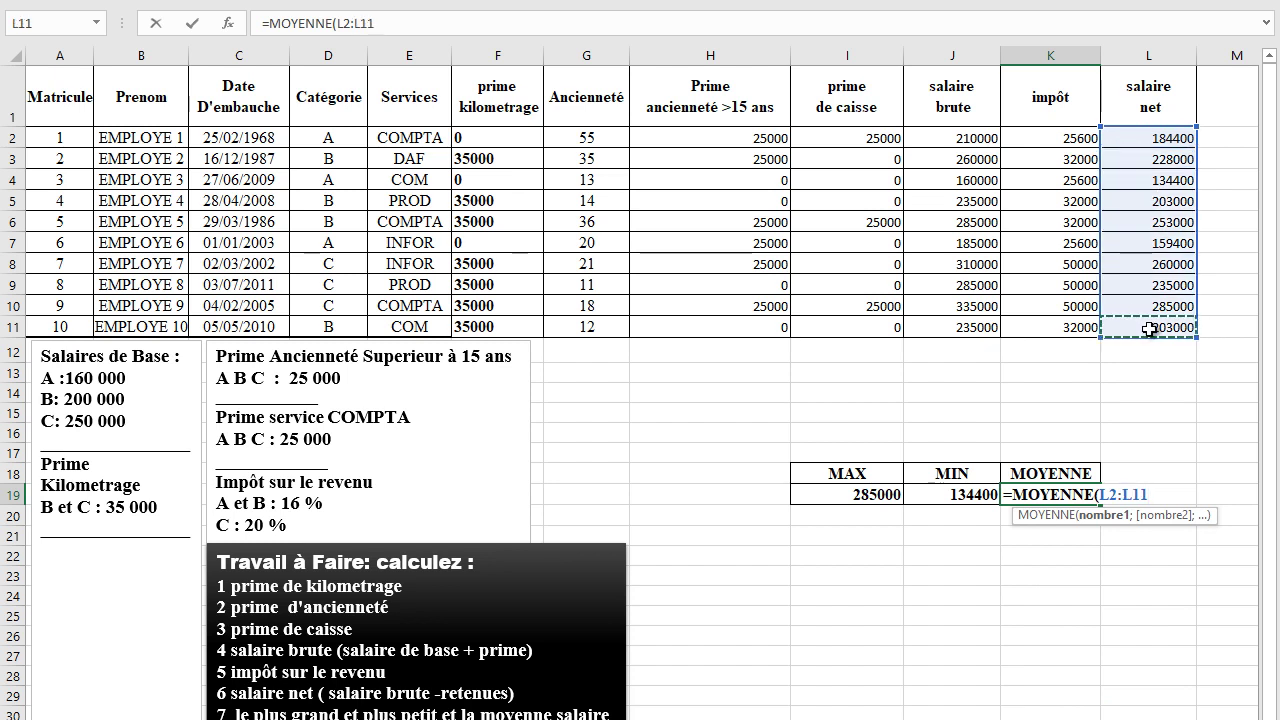
pyautogui.write(')')
pyautogui.press('Return')
pyautogui.click(1031, 497)
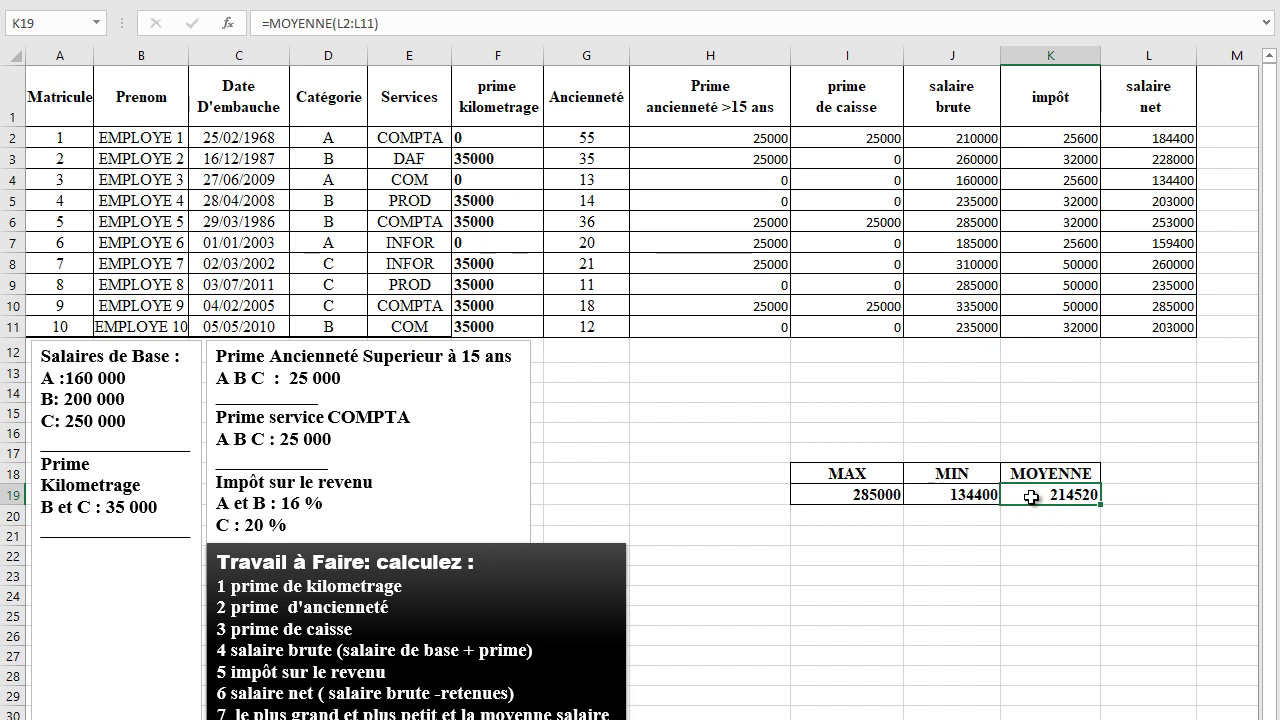
pyautogui.click(1137, 494)
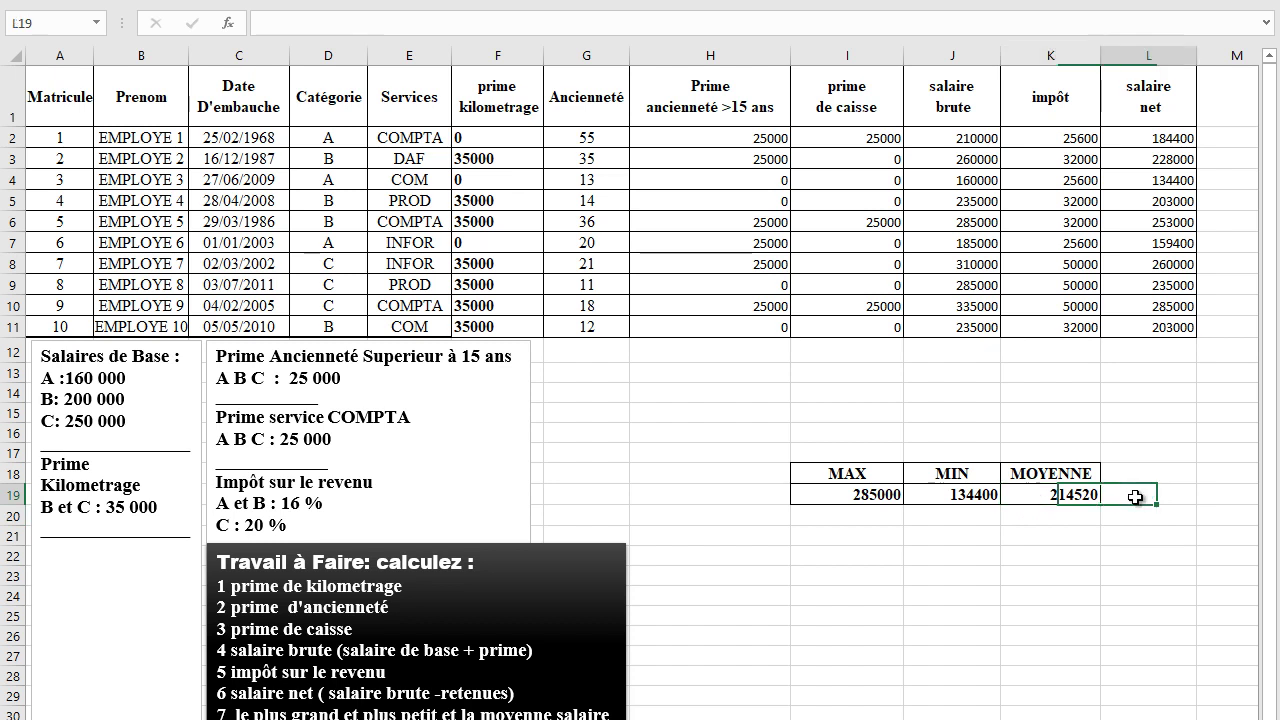
# Calculate the average net salary again in K20 over L2:L11, using the AutoSum average function.
pyautogui.click(1063, 518)
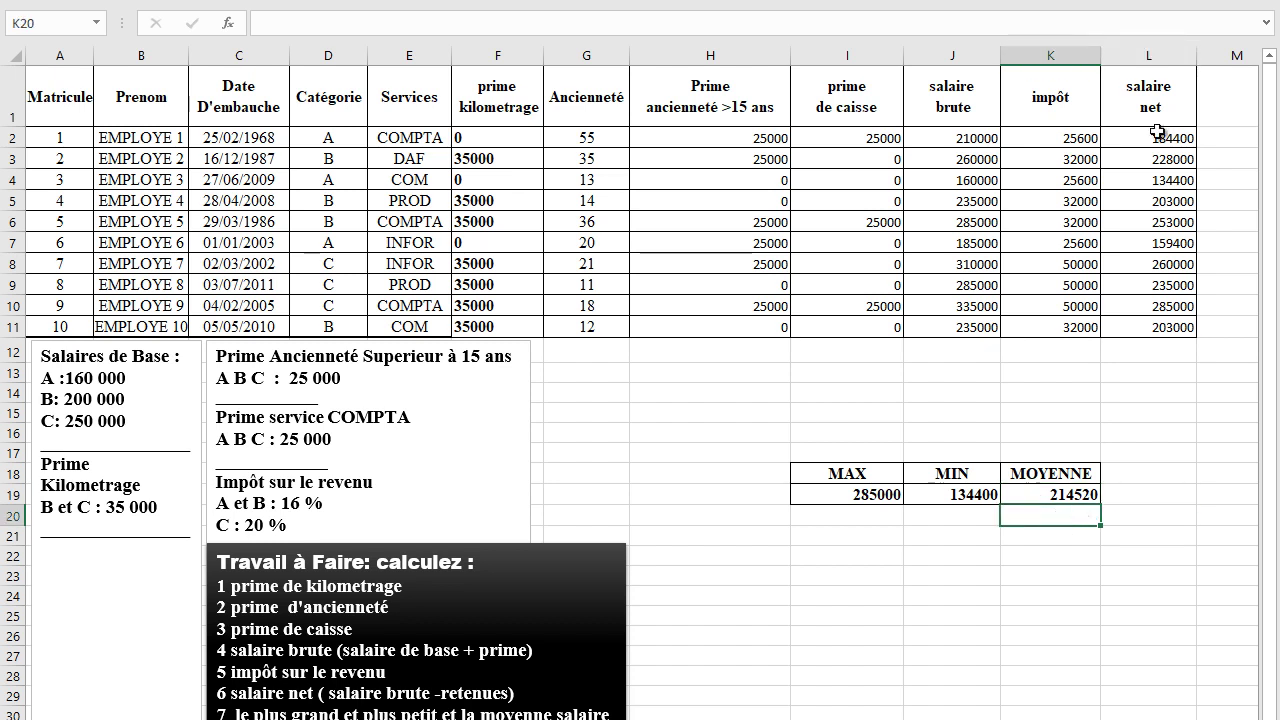
pyautogui.click(1000, 2)
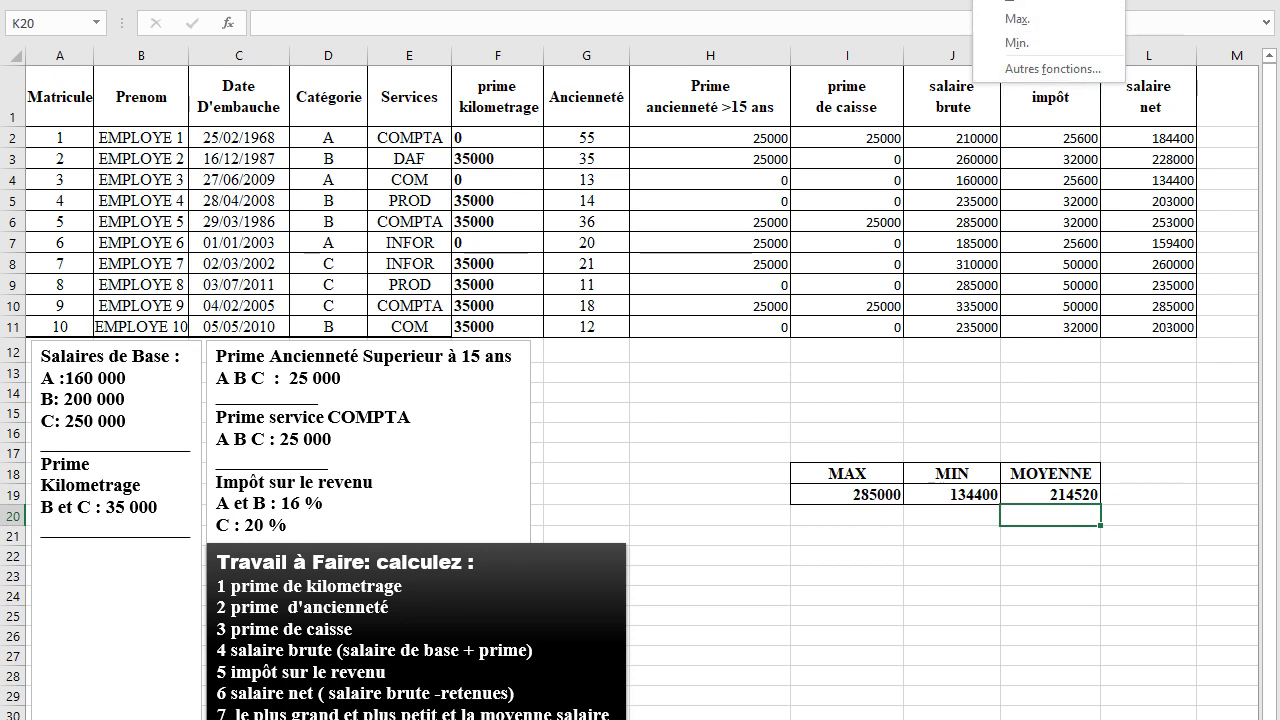
pyautogui.click(1030, 1)
pyautogui.moveTo(1131, 138); pyautogui.dragTo(1146, 327)
pyautogui.press('Return')
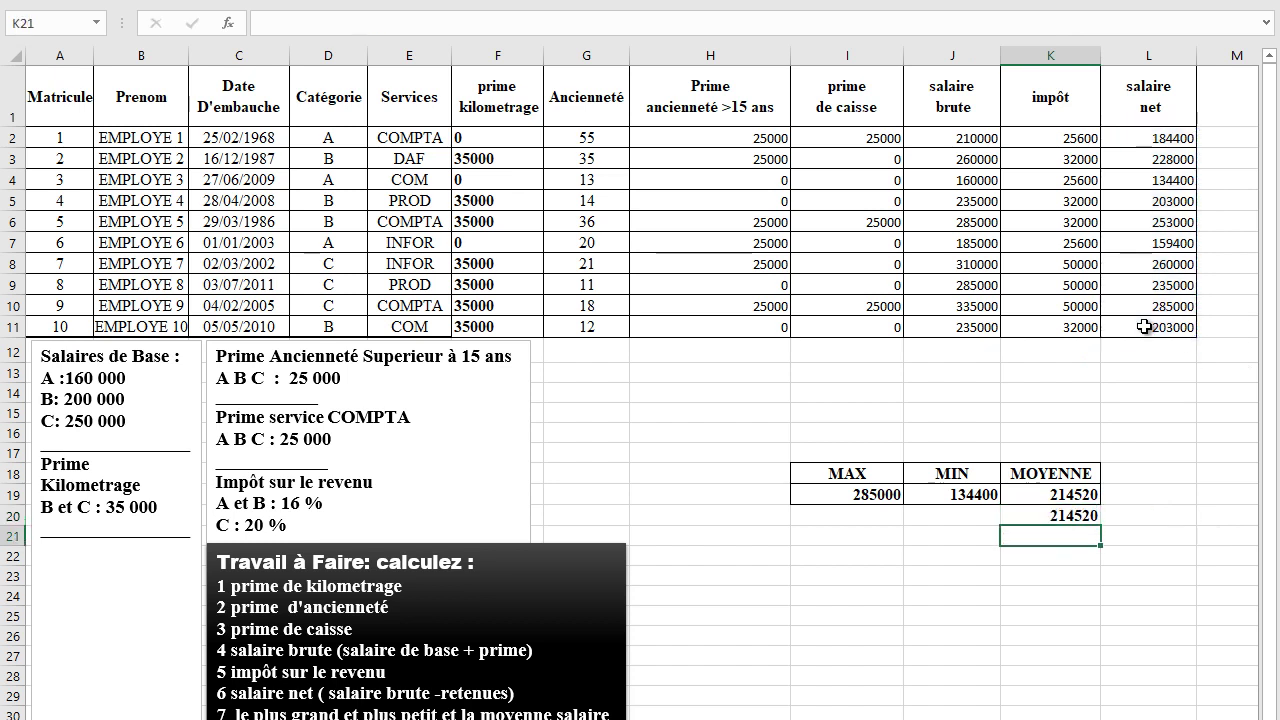
# Clear the duplicate average formula from K20.
pyautogui.click(1055, 518)
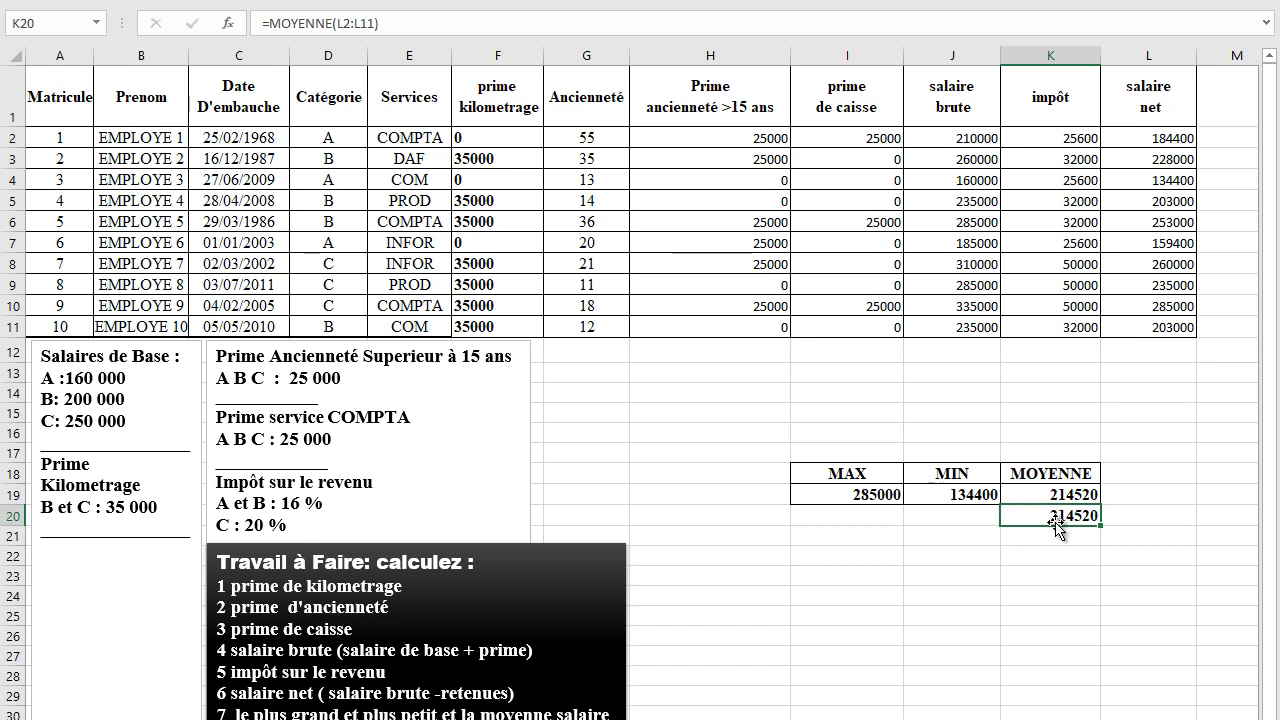
pyautogui.doubleClick(1057, 528)
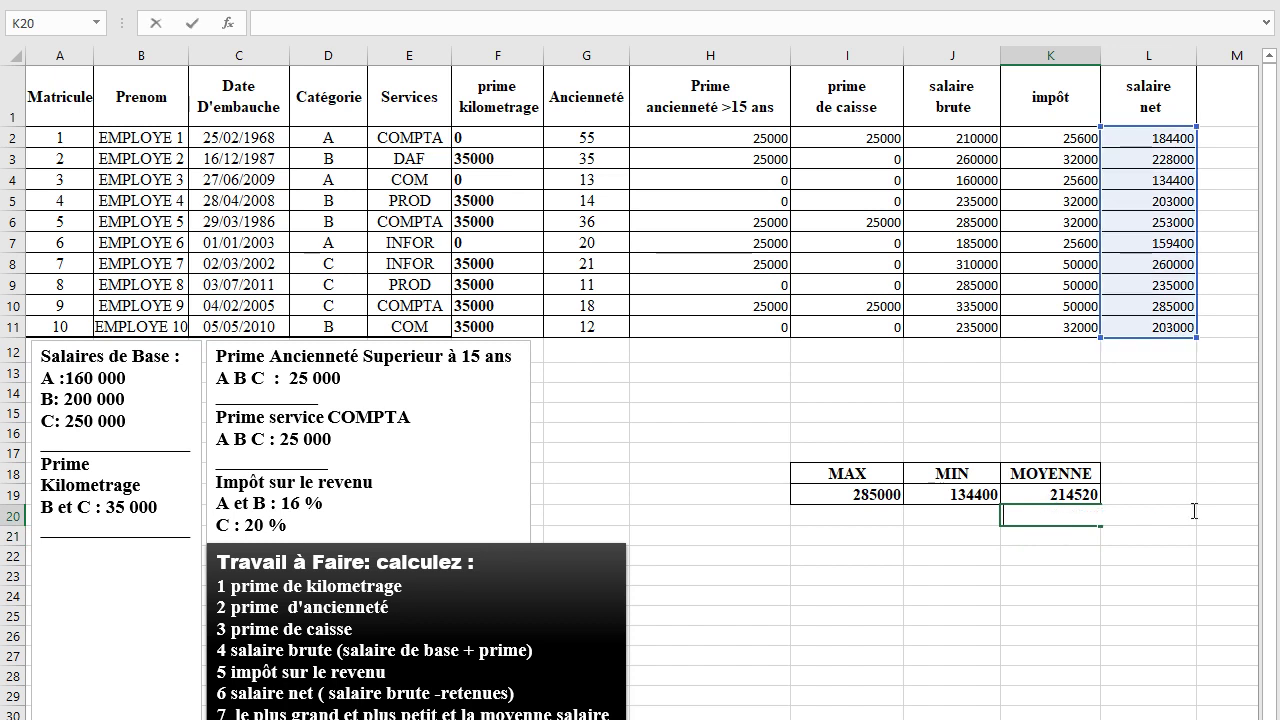
pyautogui.click(1145, 472)
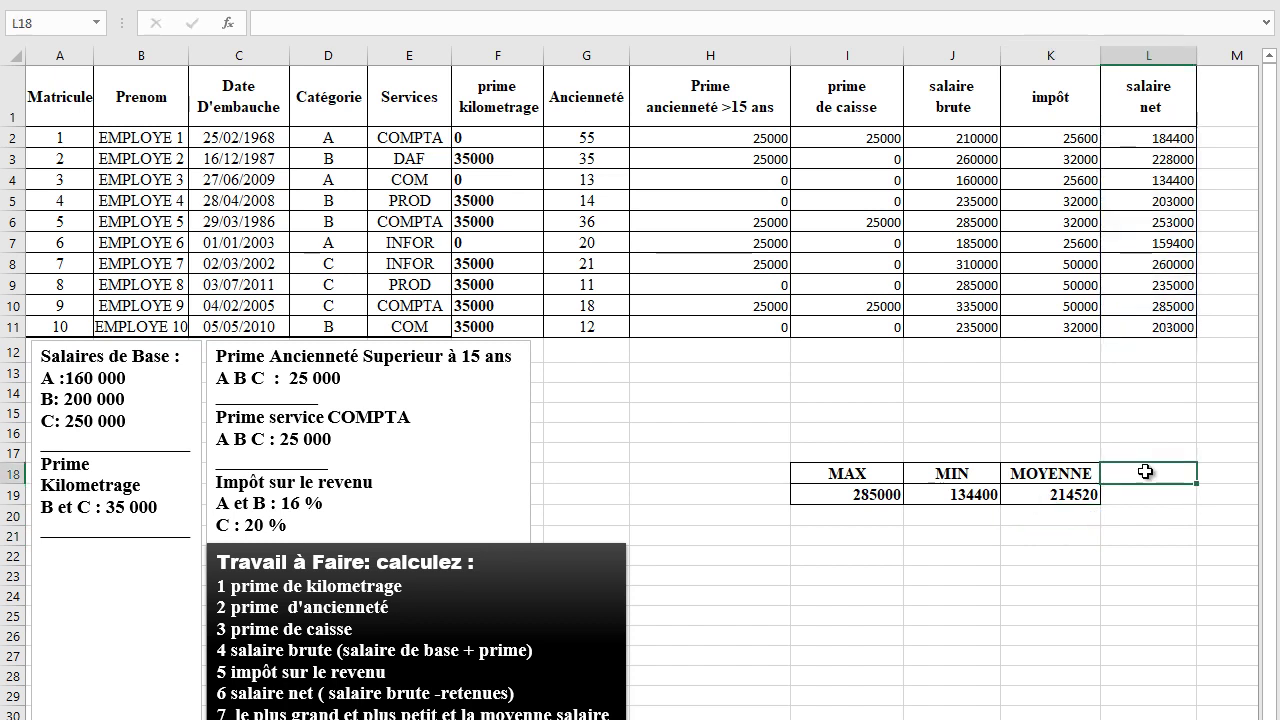